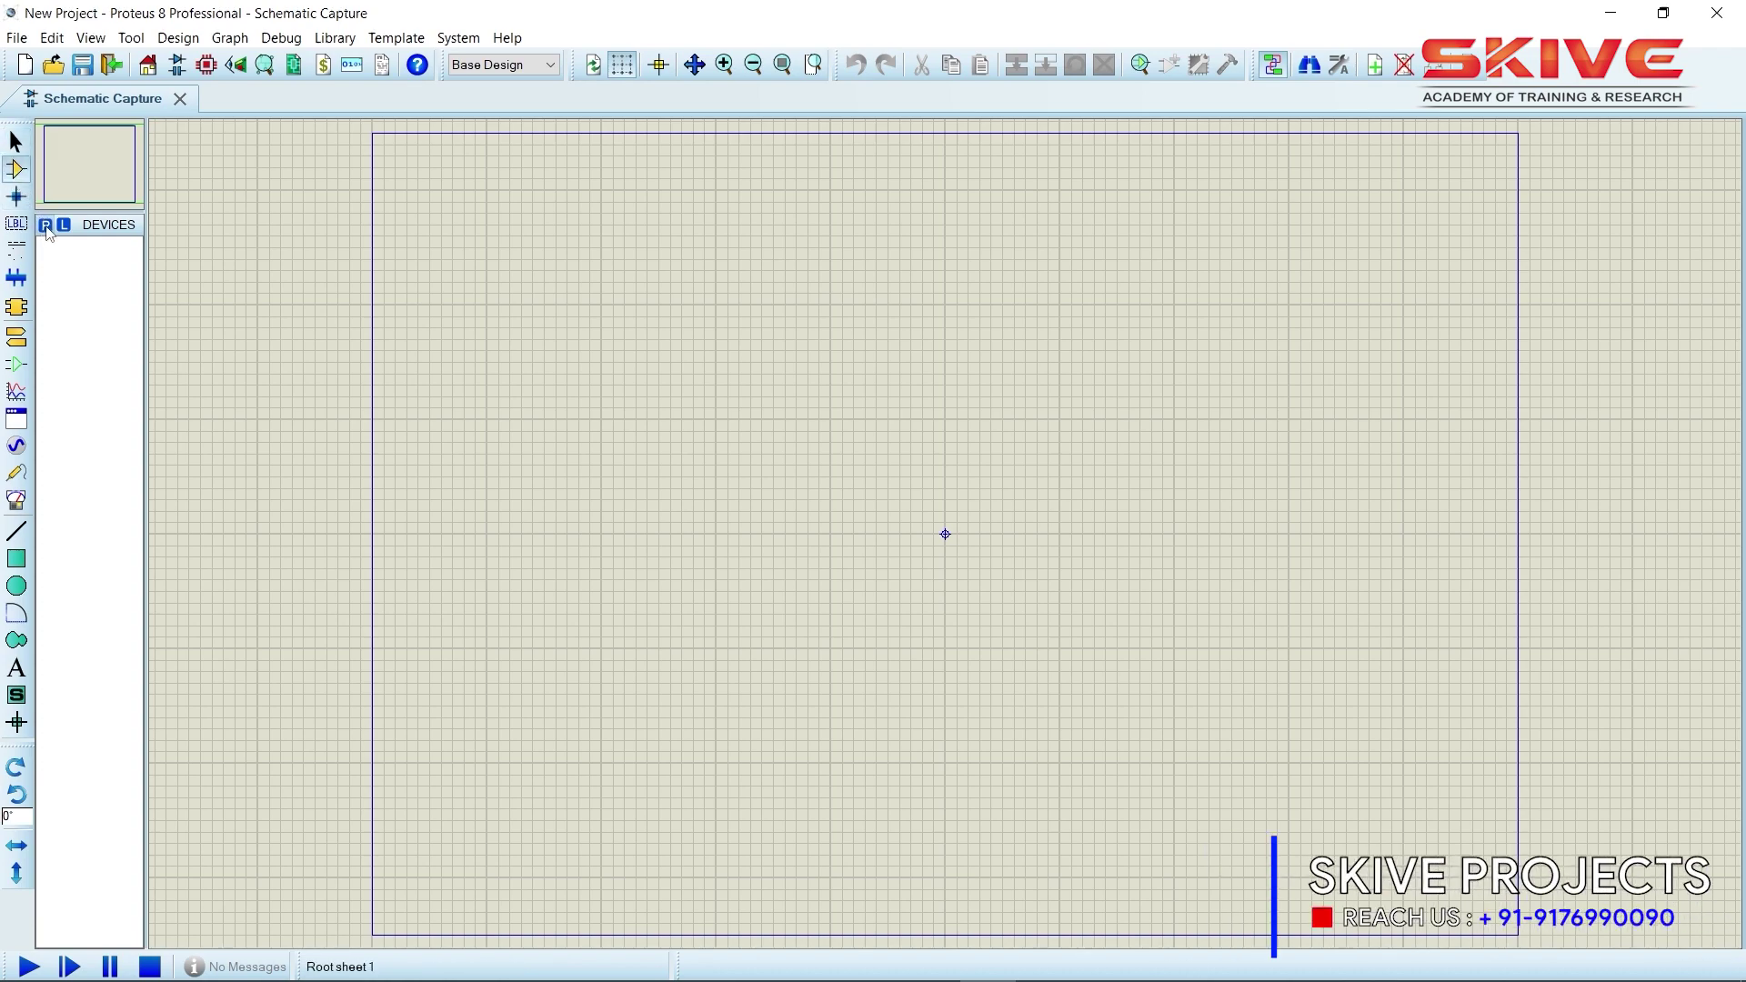
Find the ARDUINO UNO device from the ArduinoUnoTEP library with the keyword "arduino" and place it near the sheet's centre
left_click(47, 229)
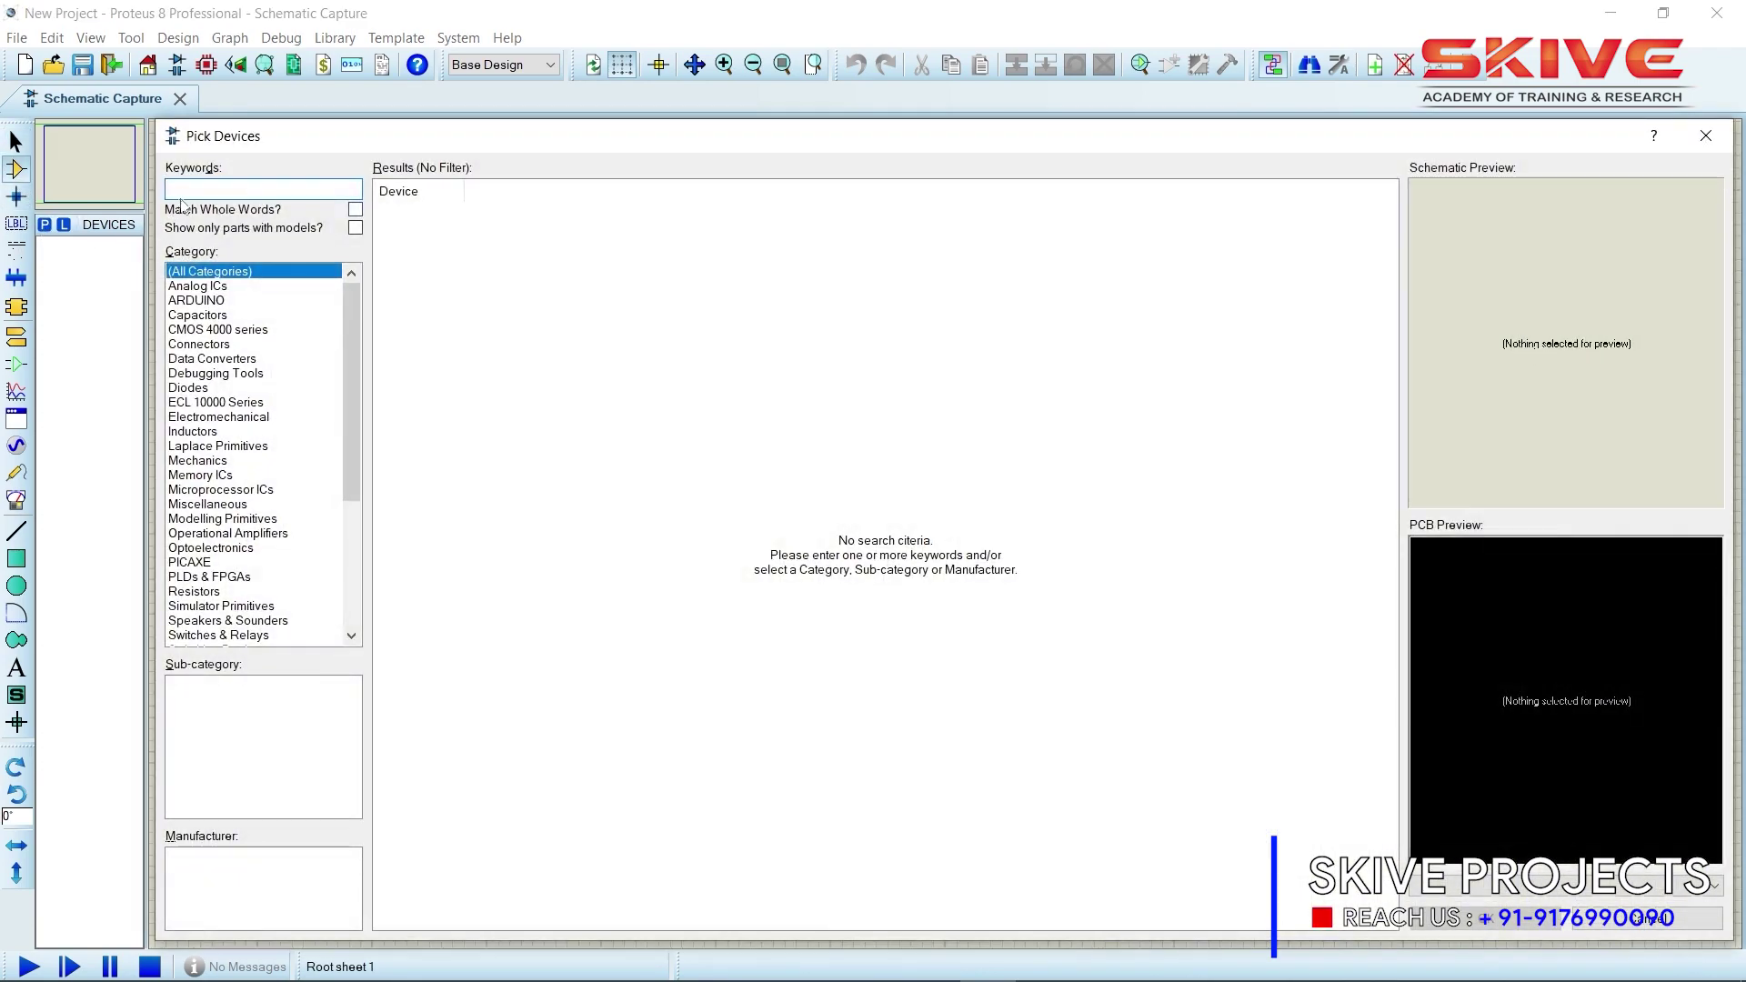
type("arduino")
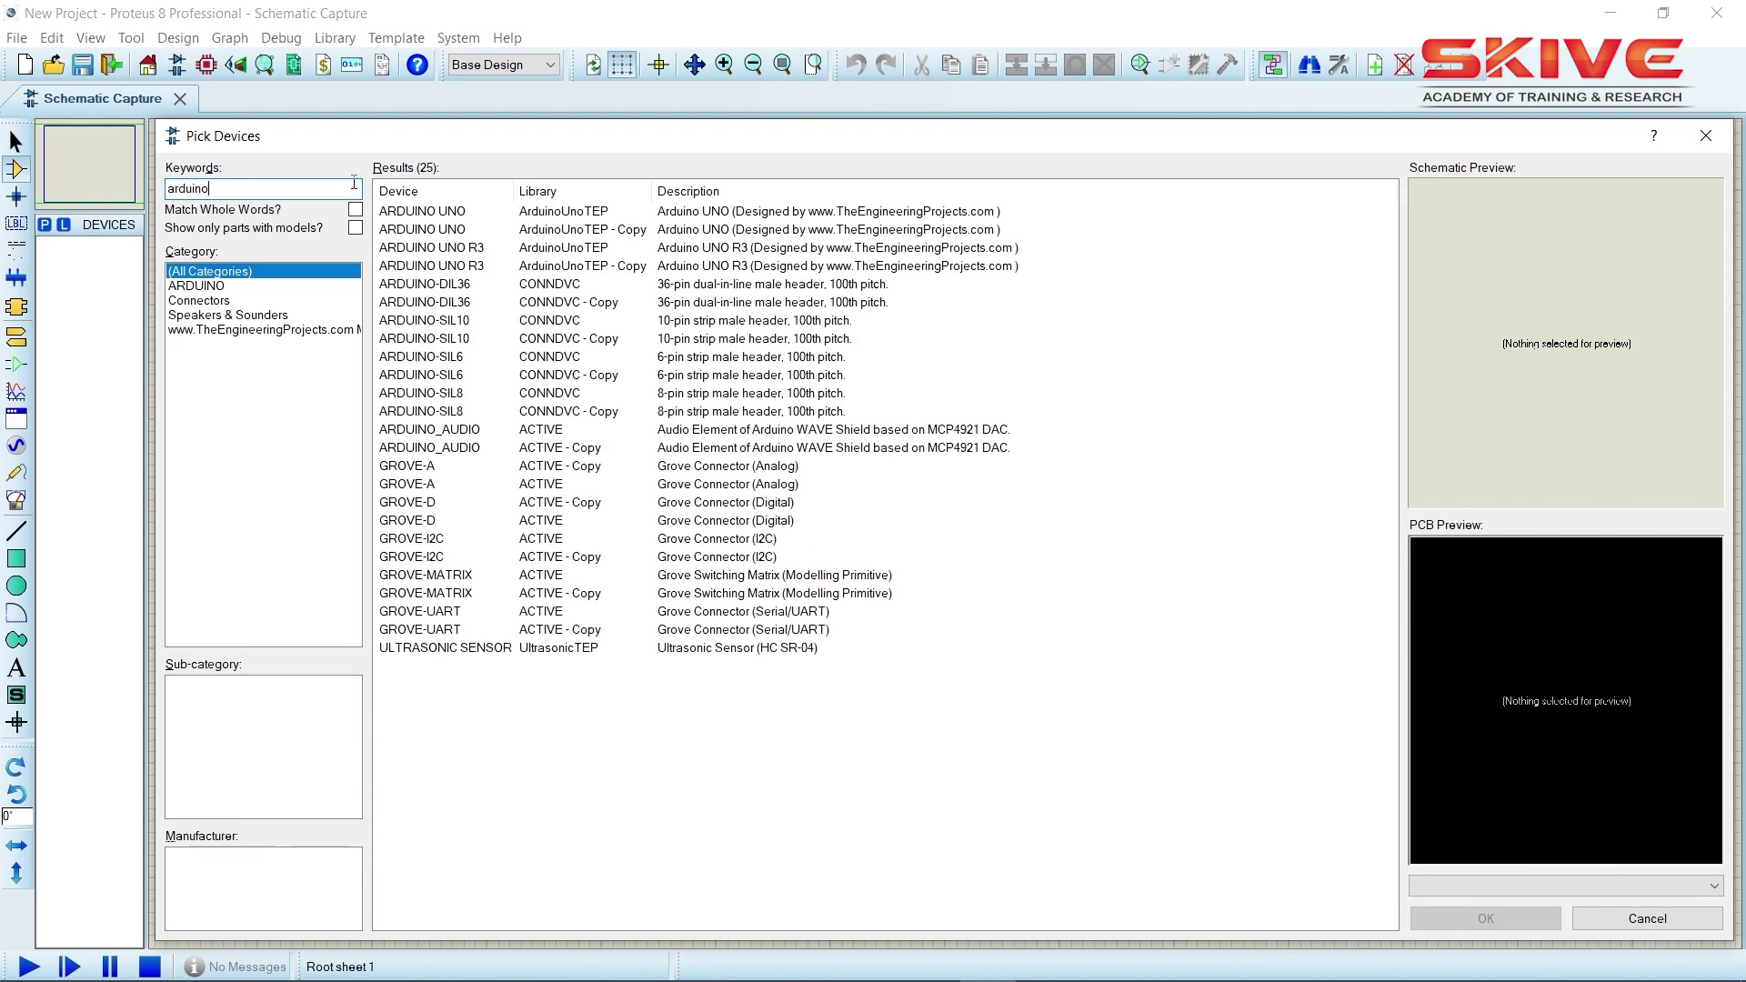
left_click(436, 215)
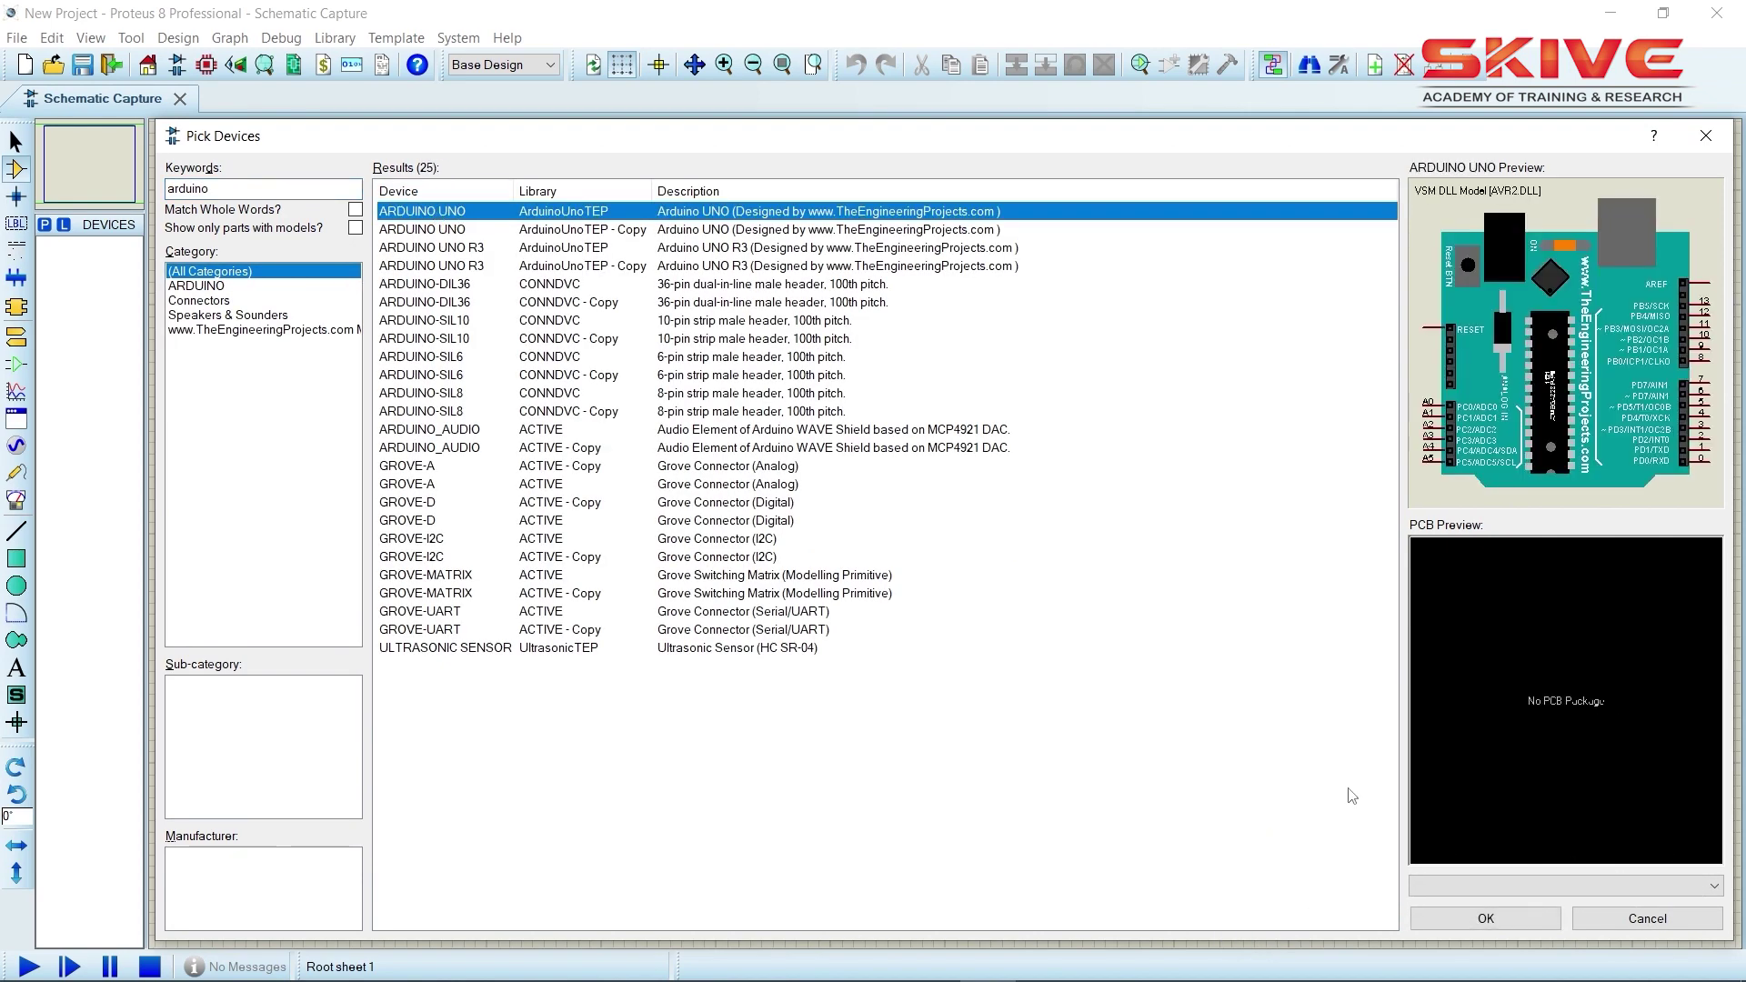
left_click(1443, 915)
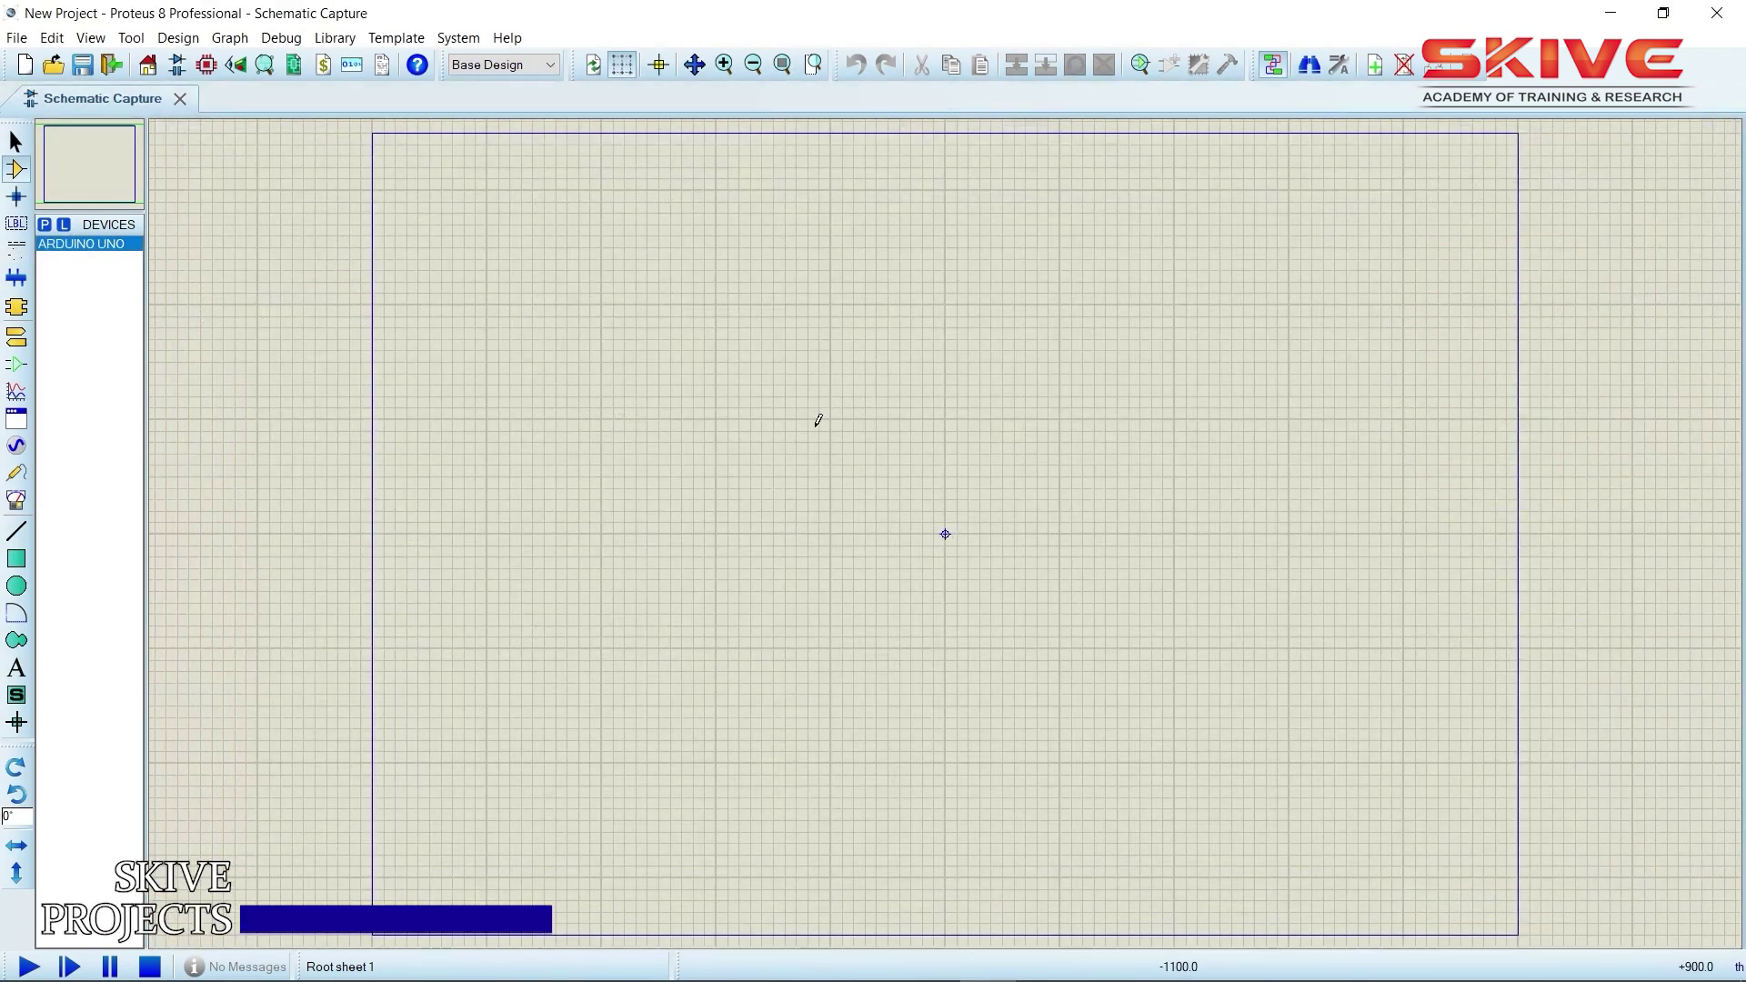
left_click(946, 534)
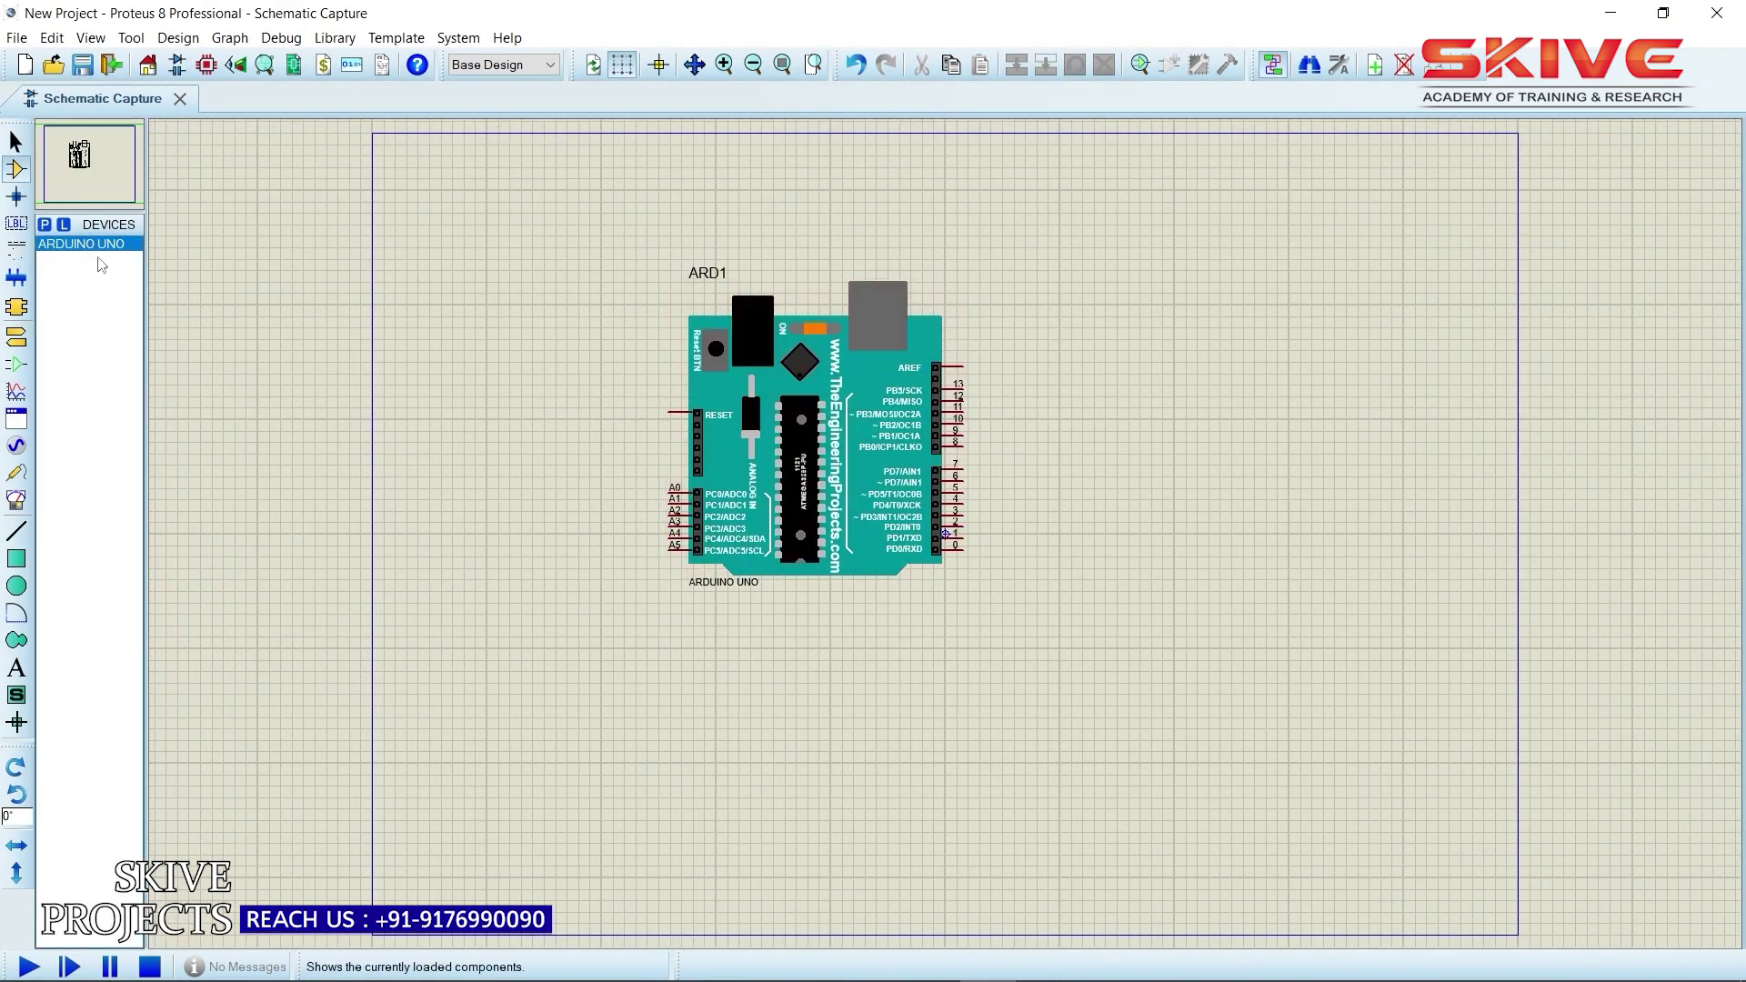
Find the ULTRASONIC SENSOR device with the keyword "ultra sonic" and place it on the sheet beside the Arduino's digital pins
left_click(47, 226)
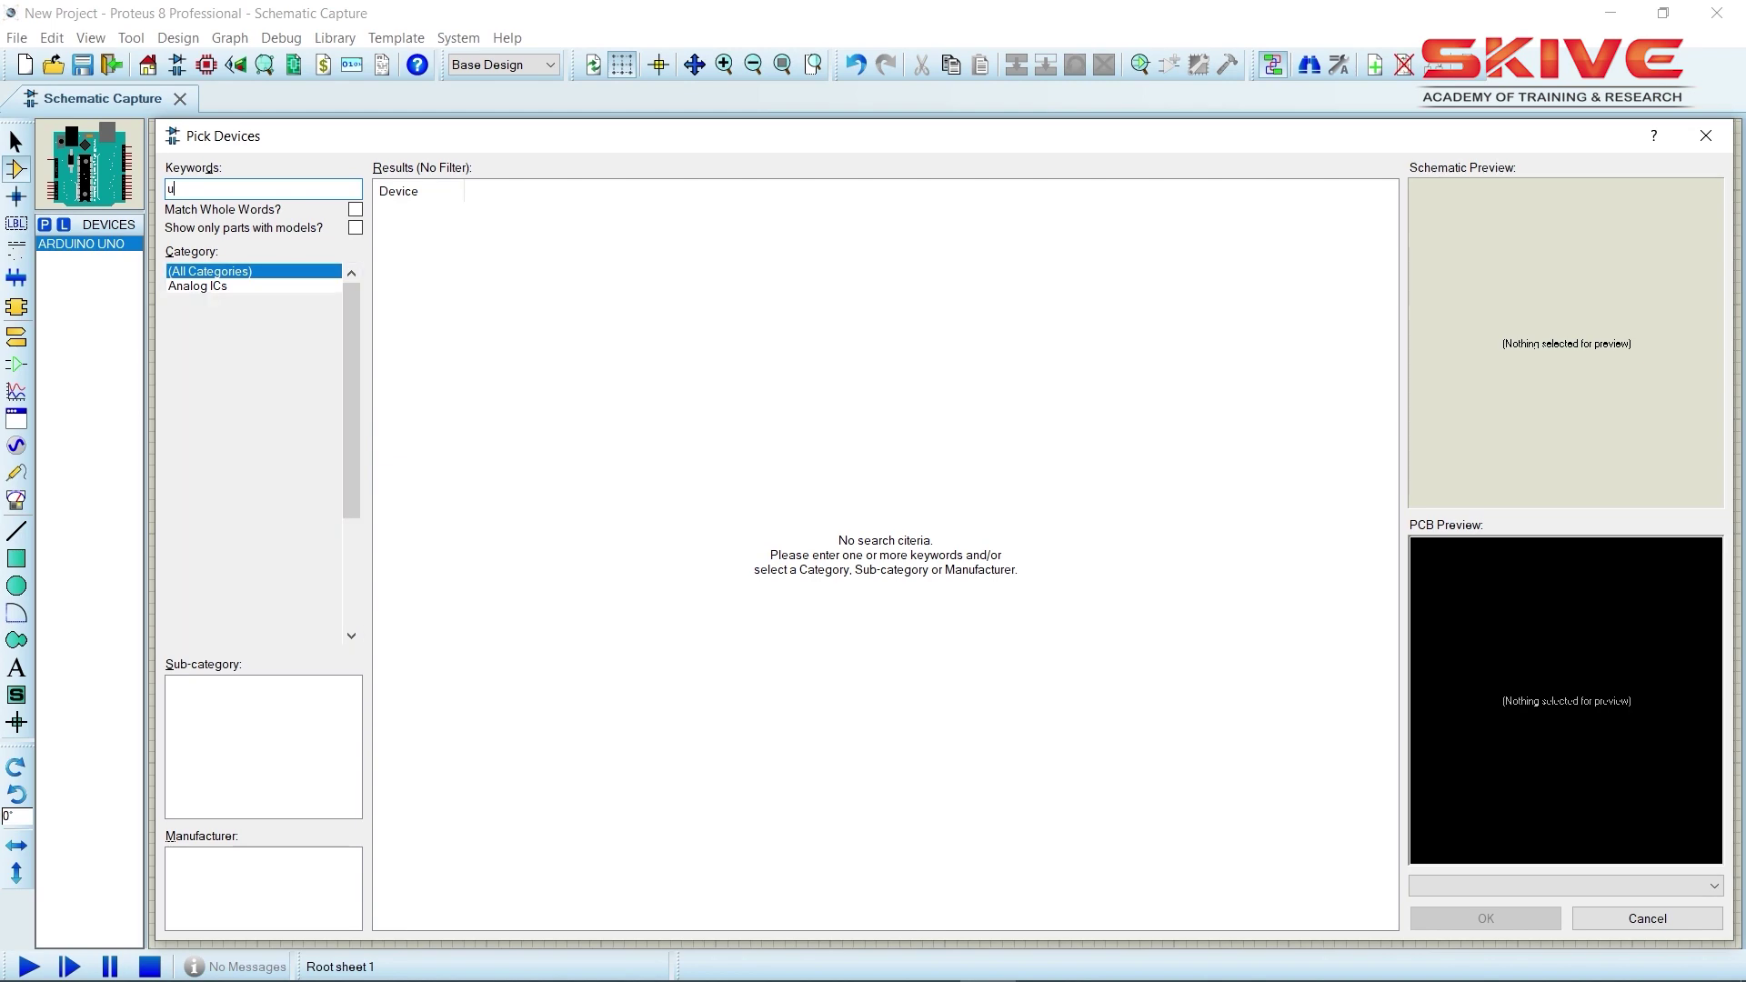
type("ultra")
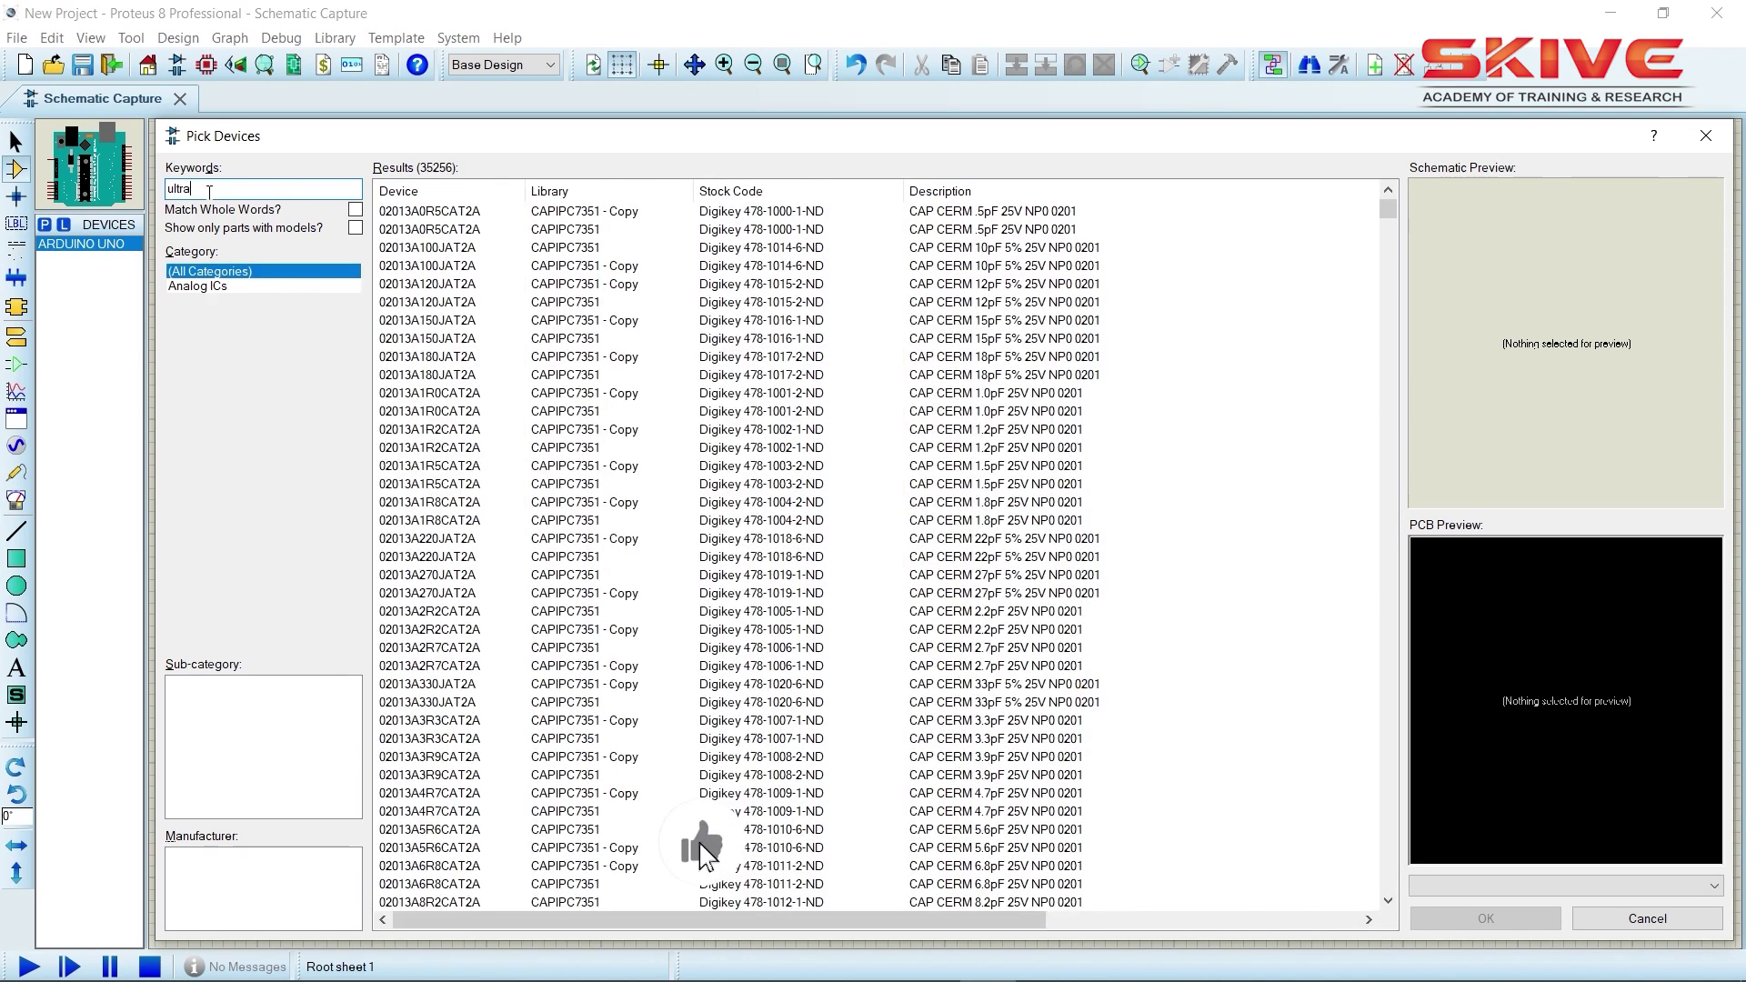
type(" sonic")
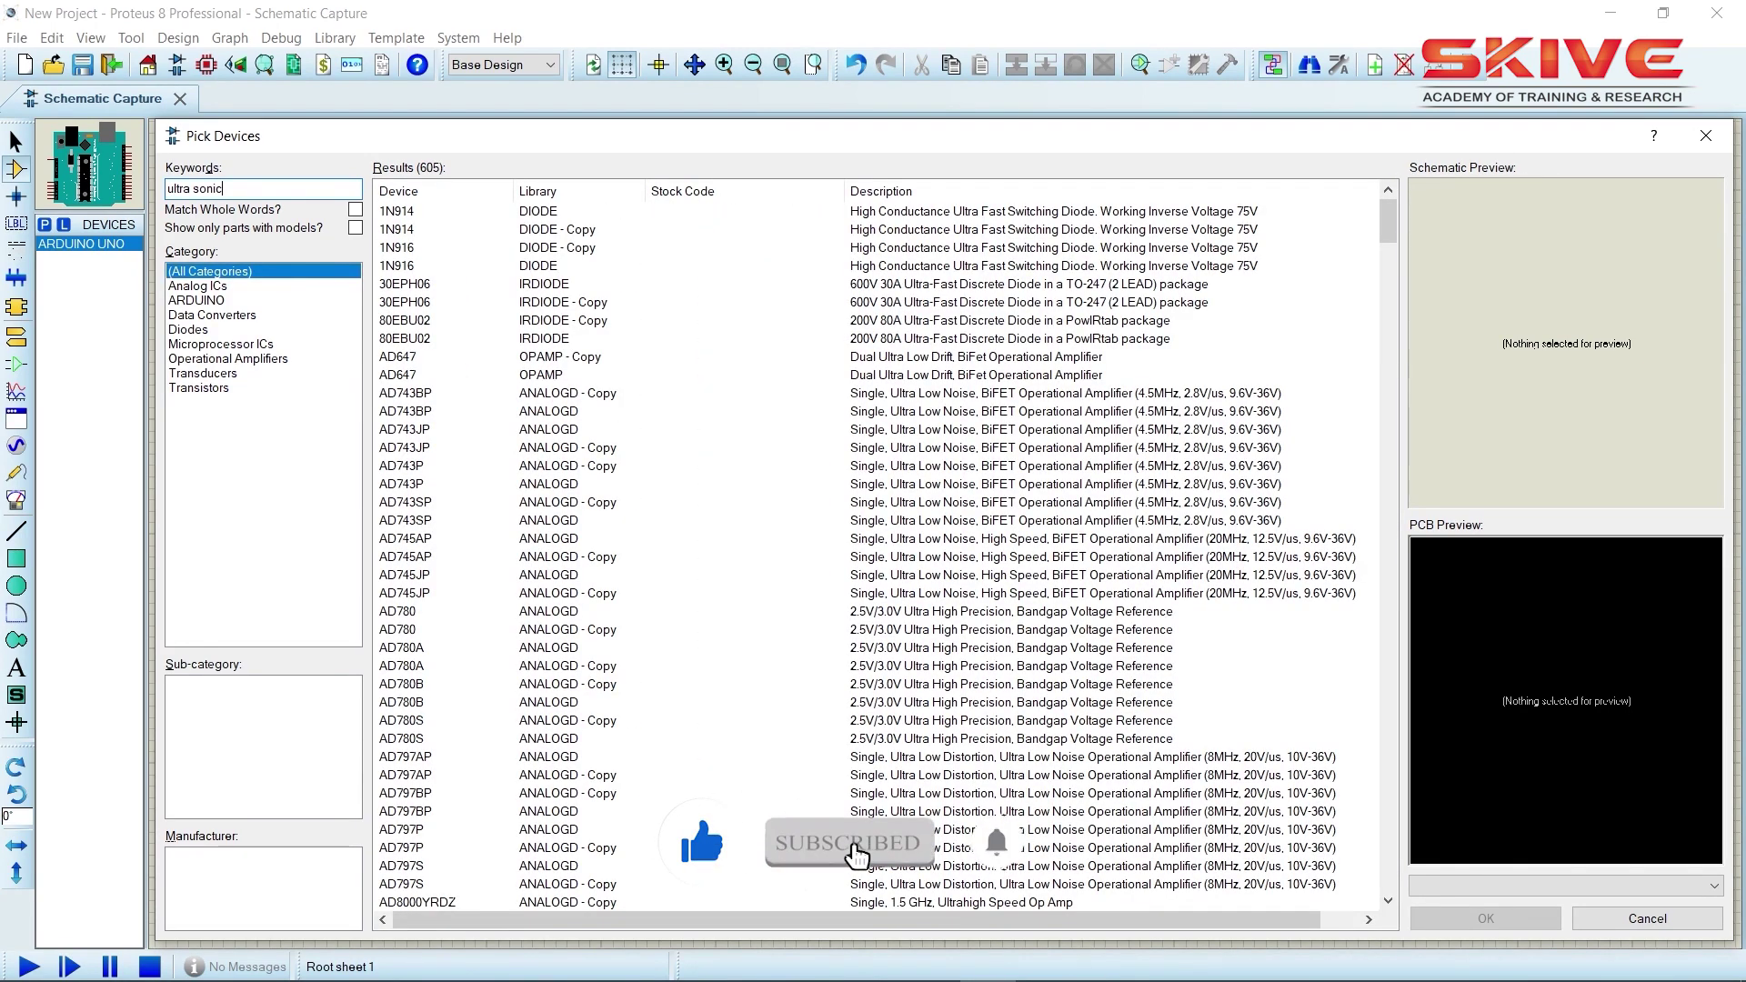
left_click(491, 283)
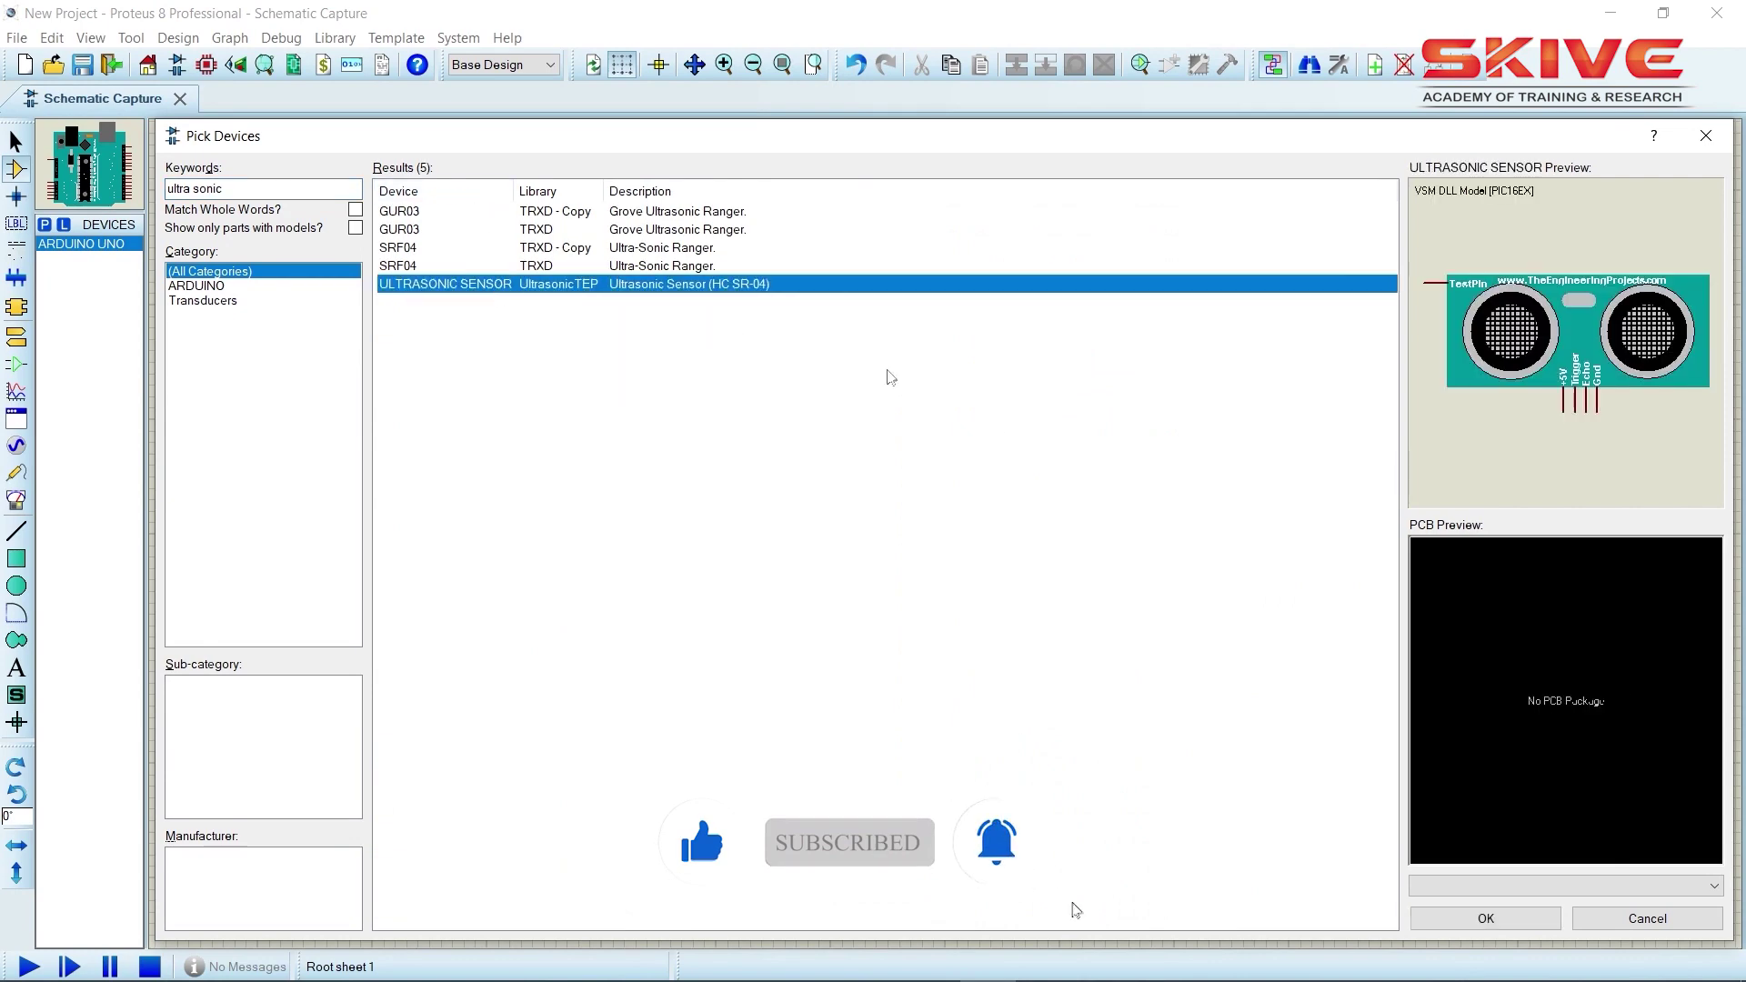
left_click(1438, 920)
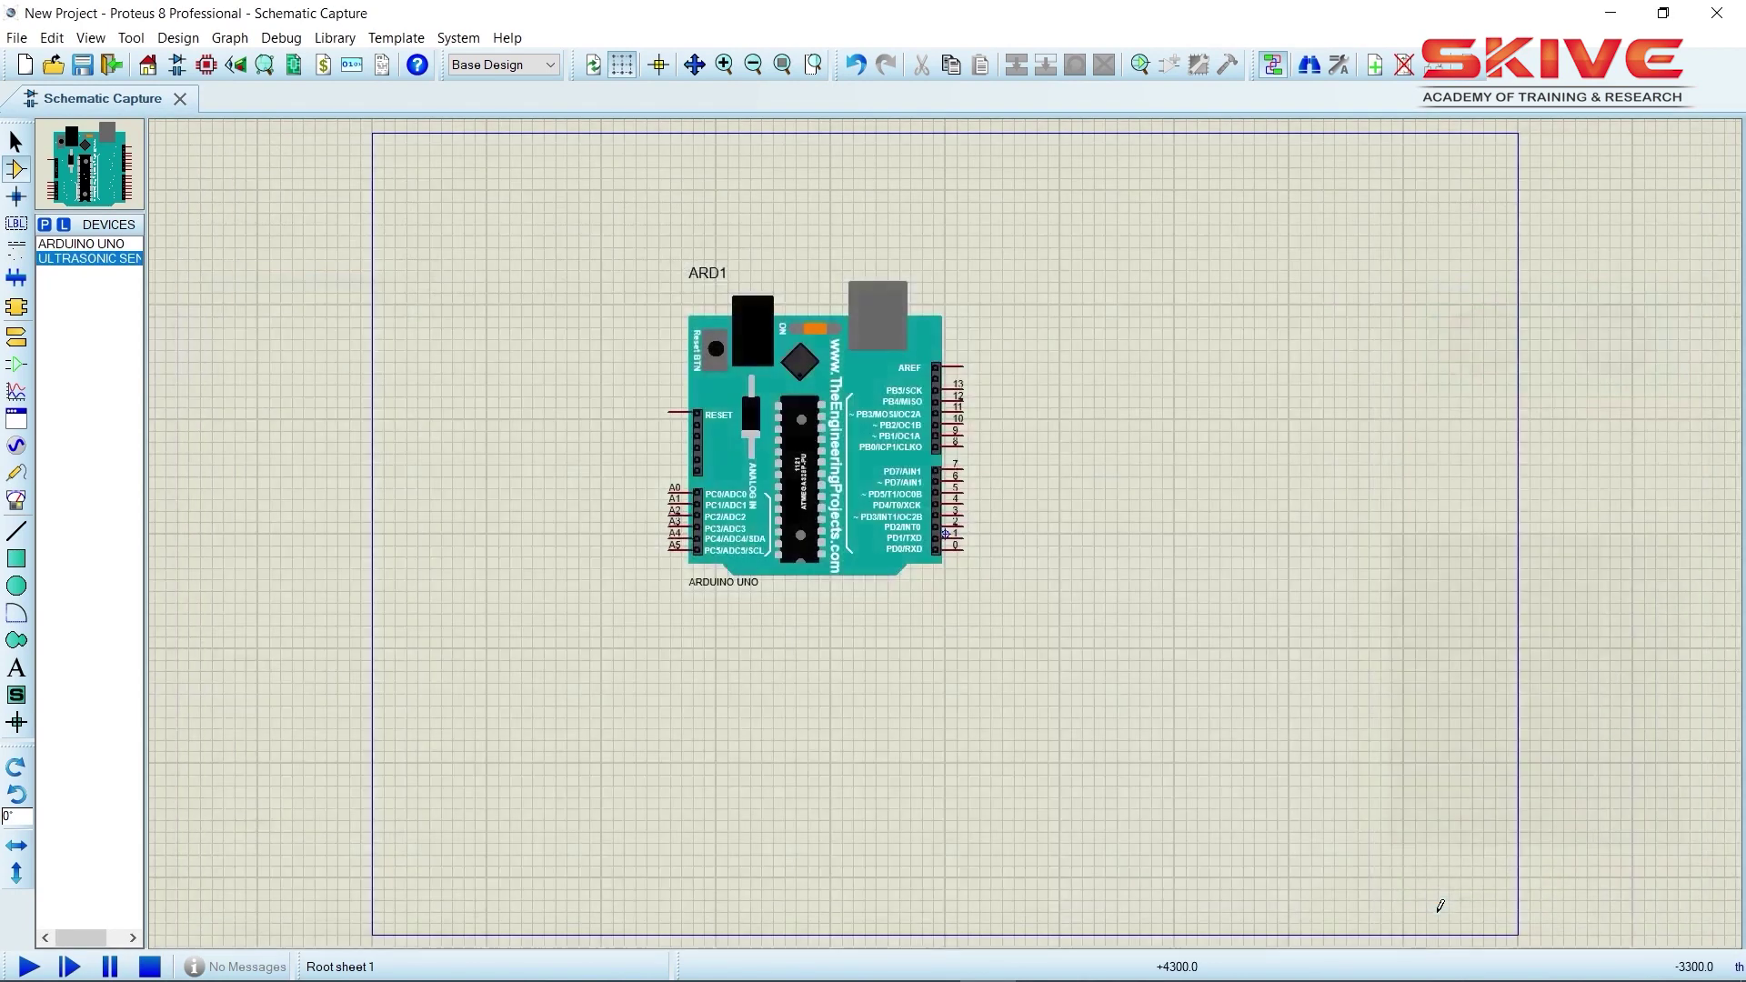
left_click(1189, 419)
left_click(1205, 475)
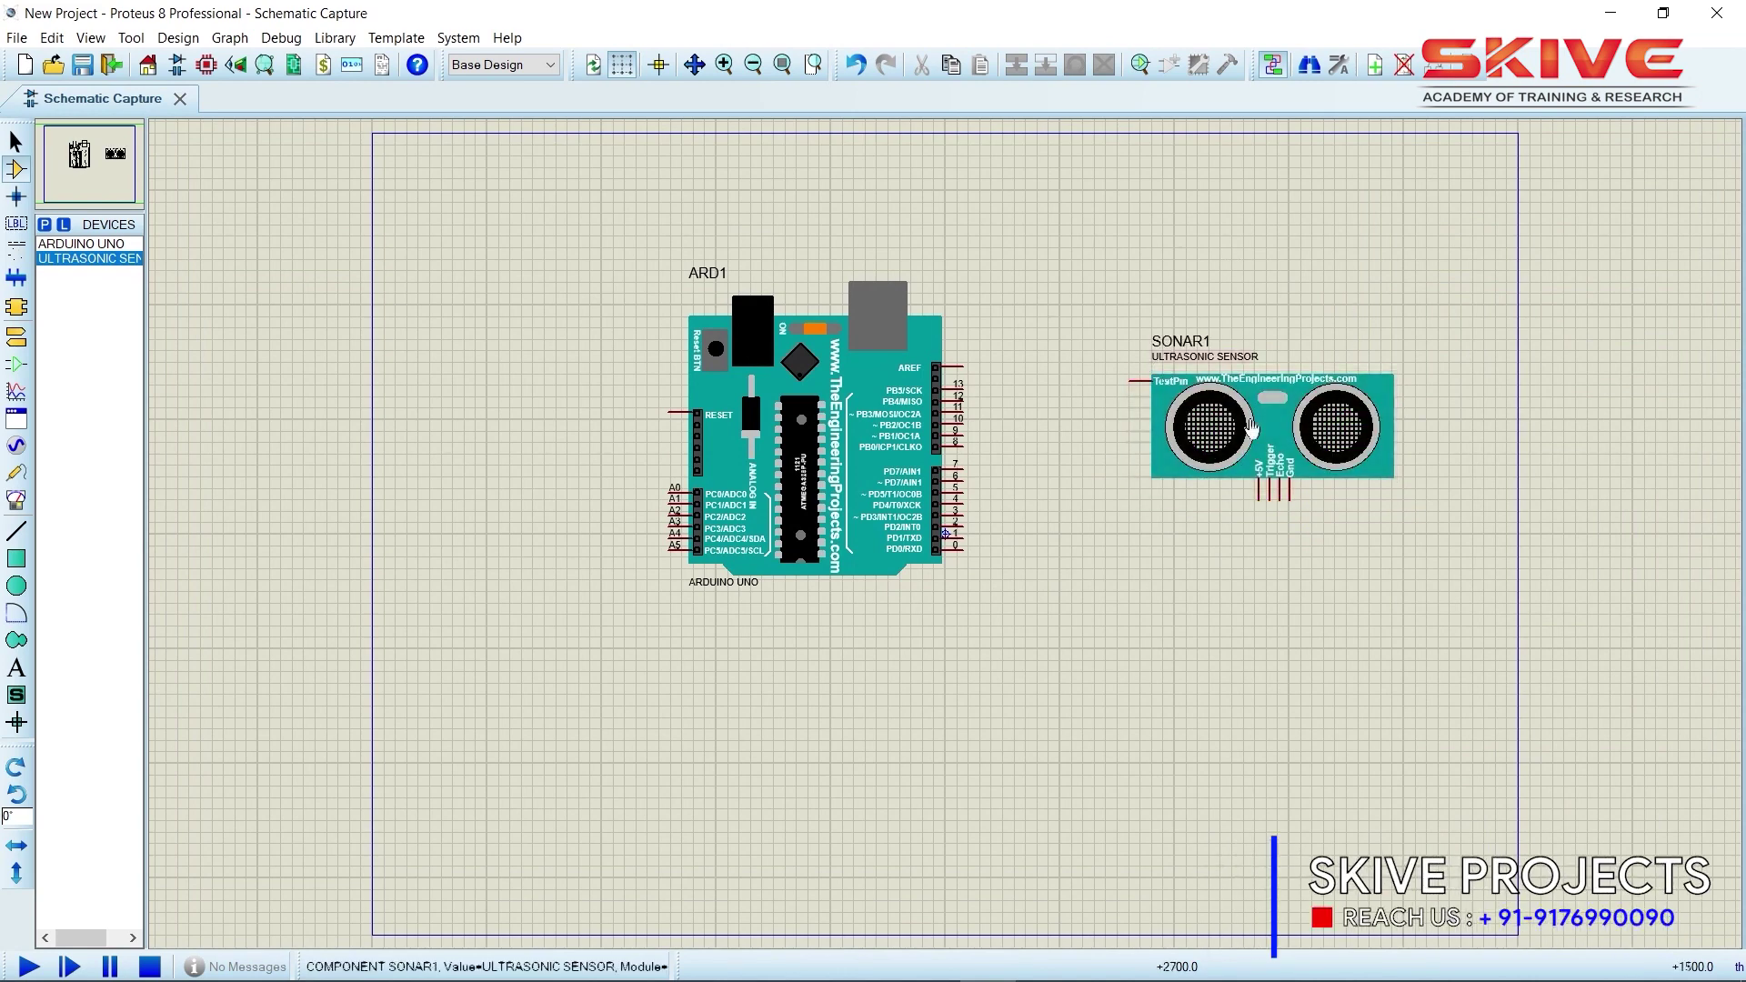
Switch to Google Chrome, search for "ultrasonic sensor library for proteus" and open The Engineering Projects article on it
left_click(1608, 11)
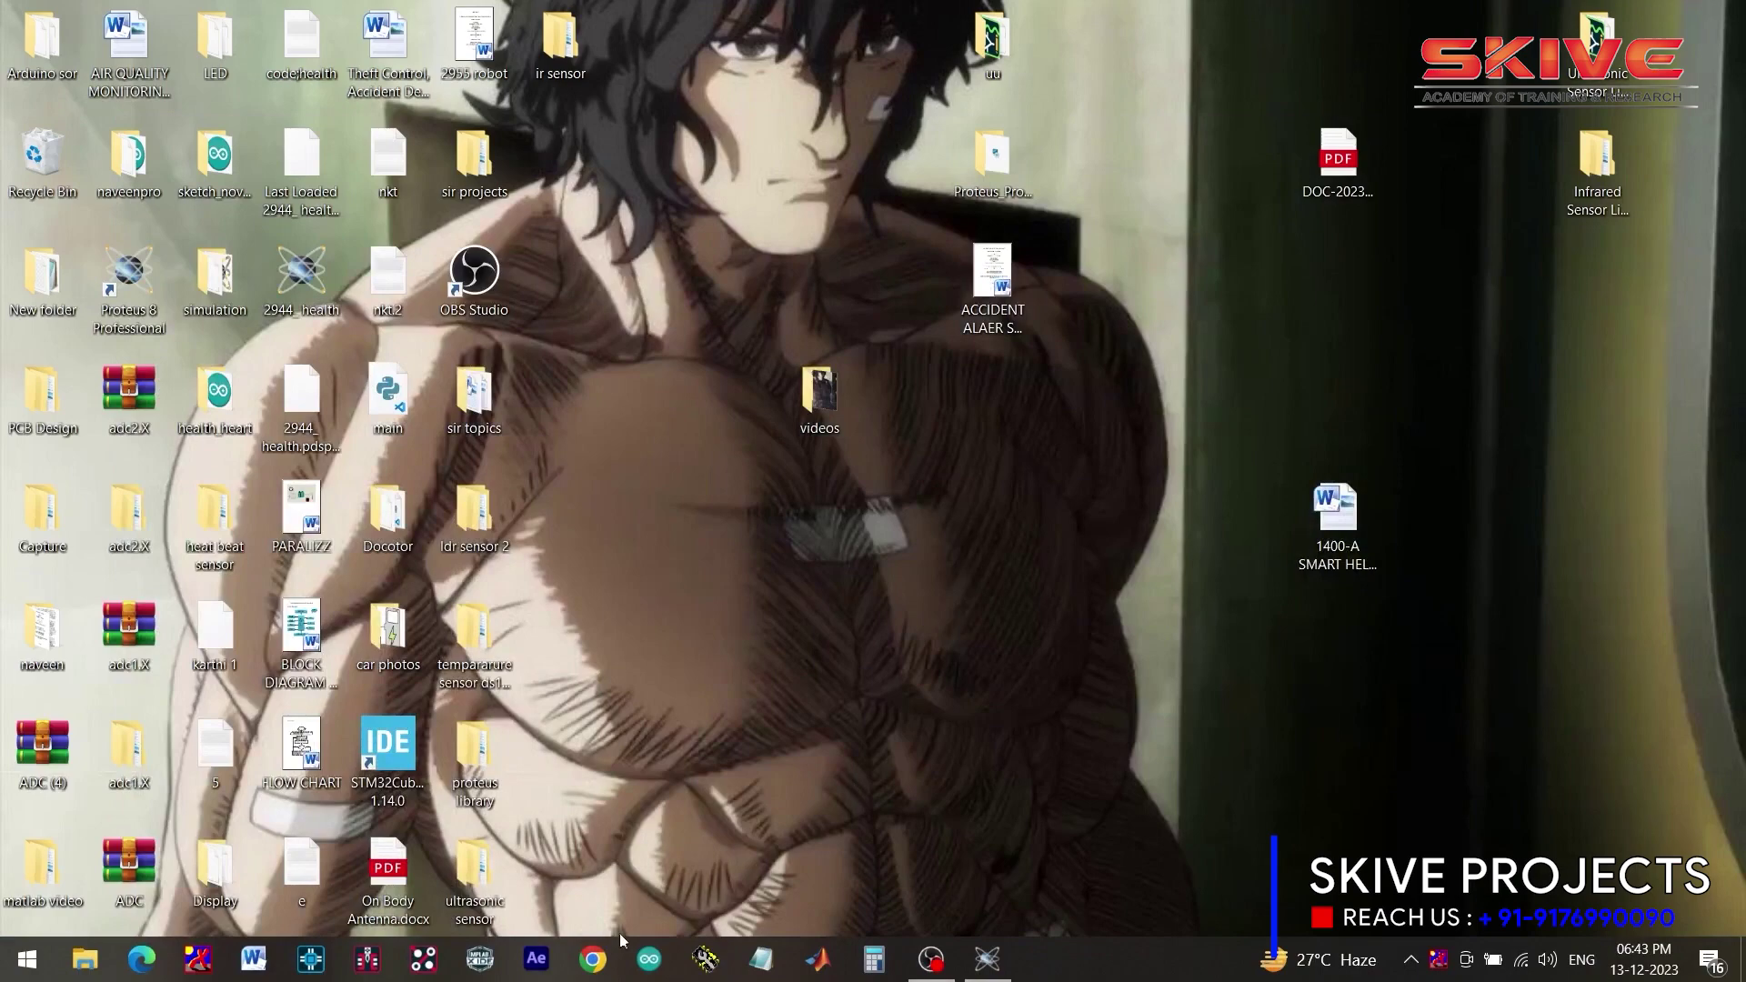
left_click(592, 958)
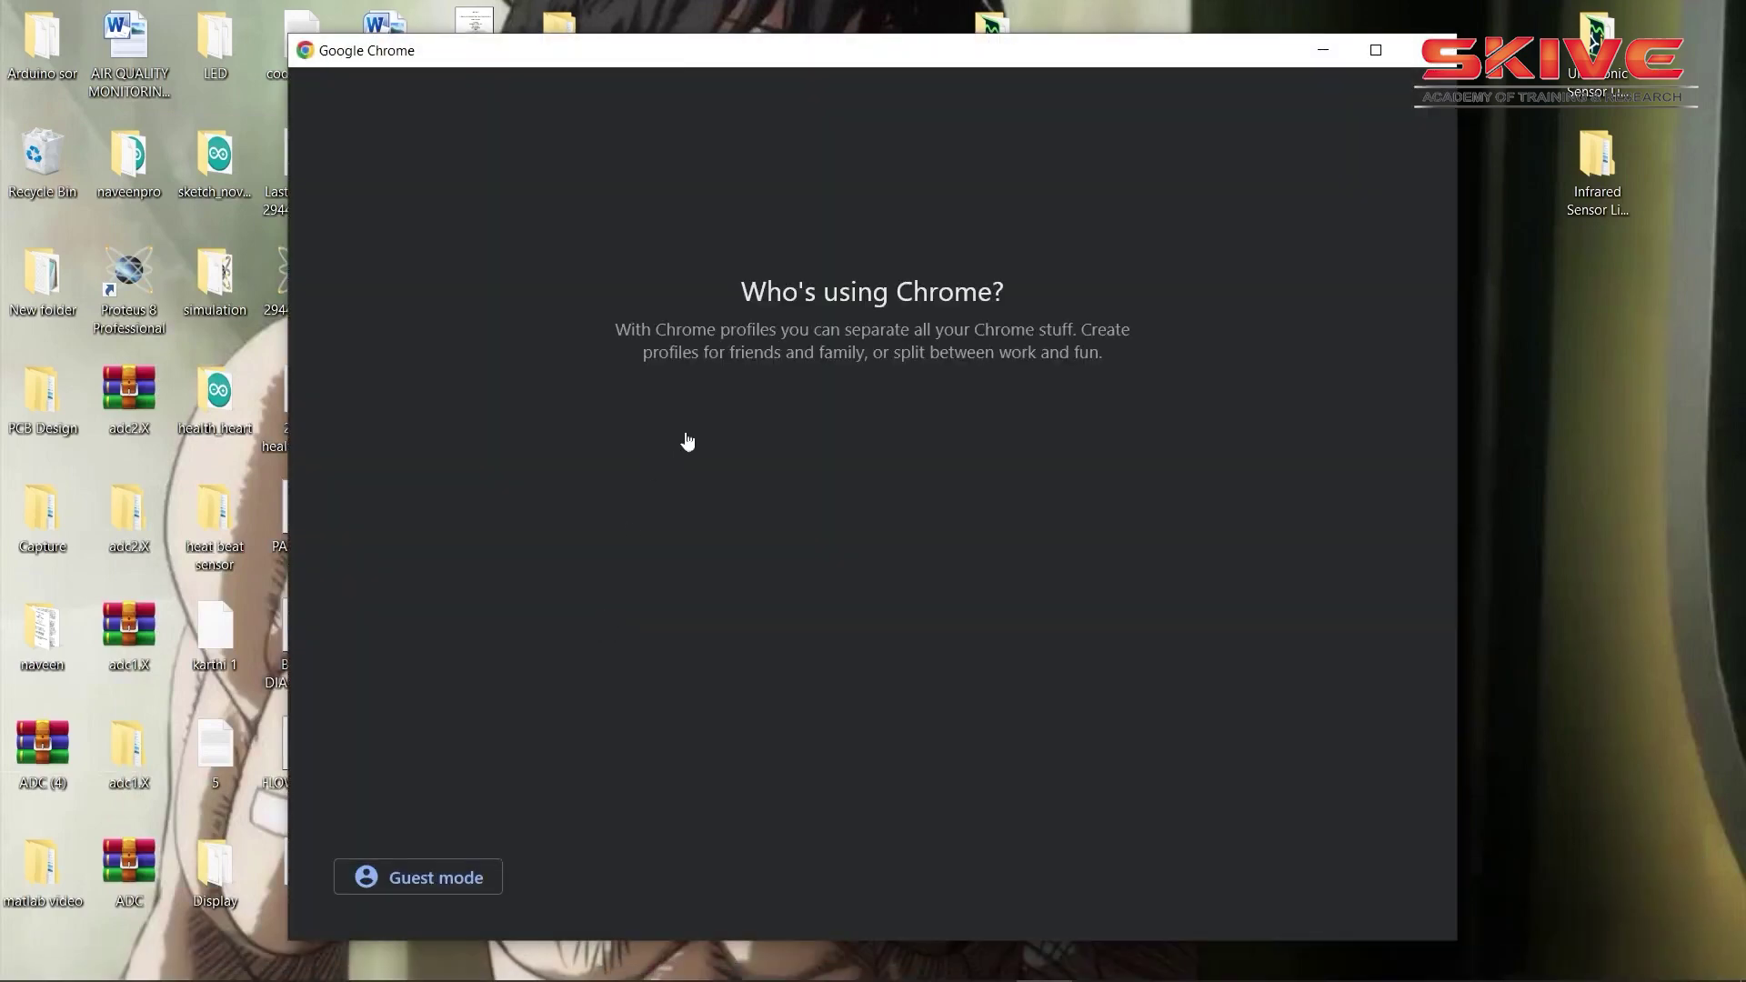
left_click(722, 429)
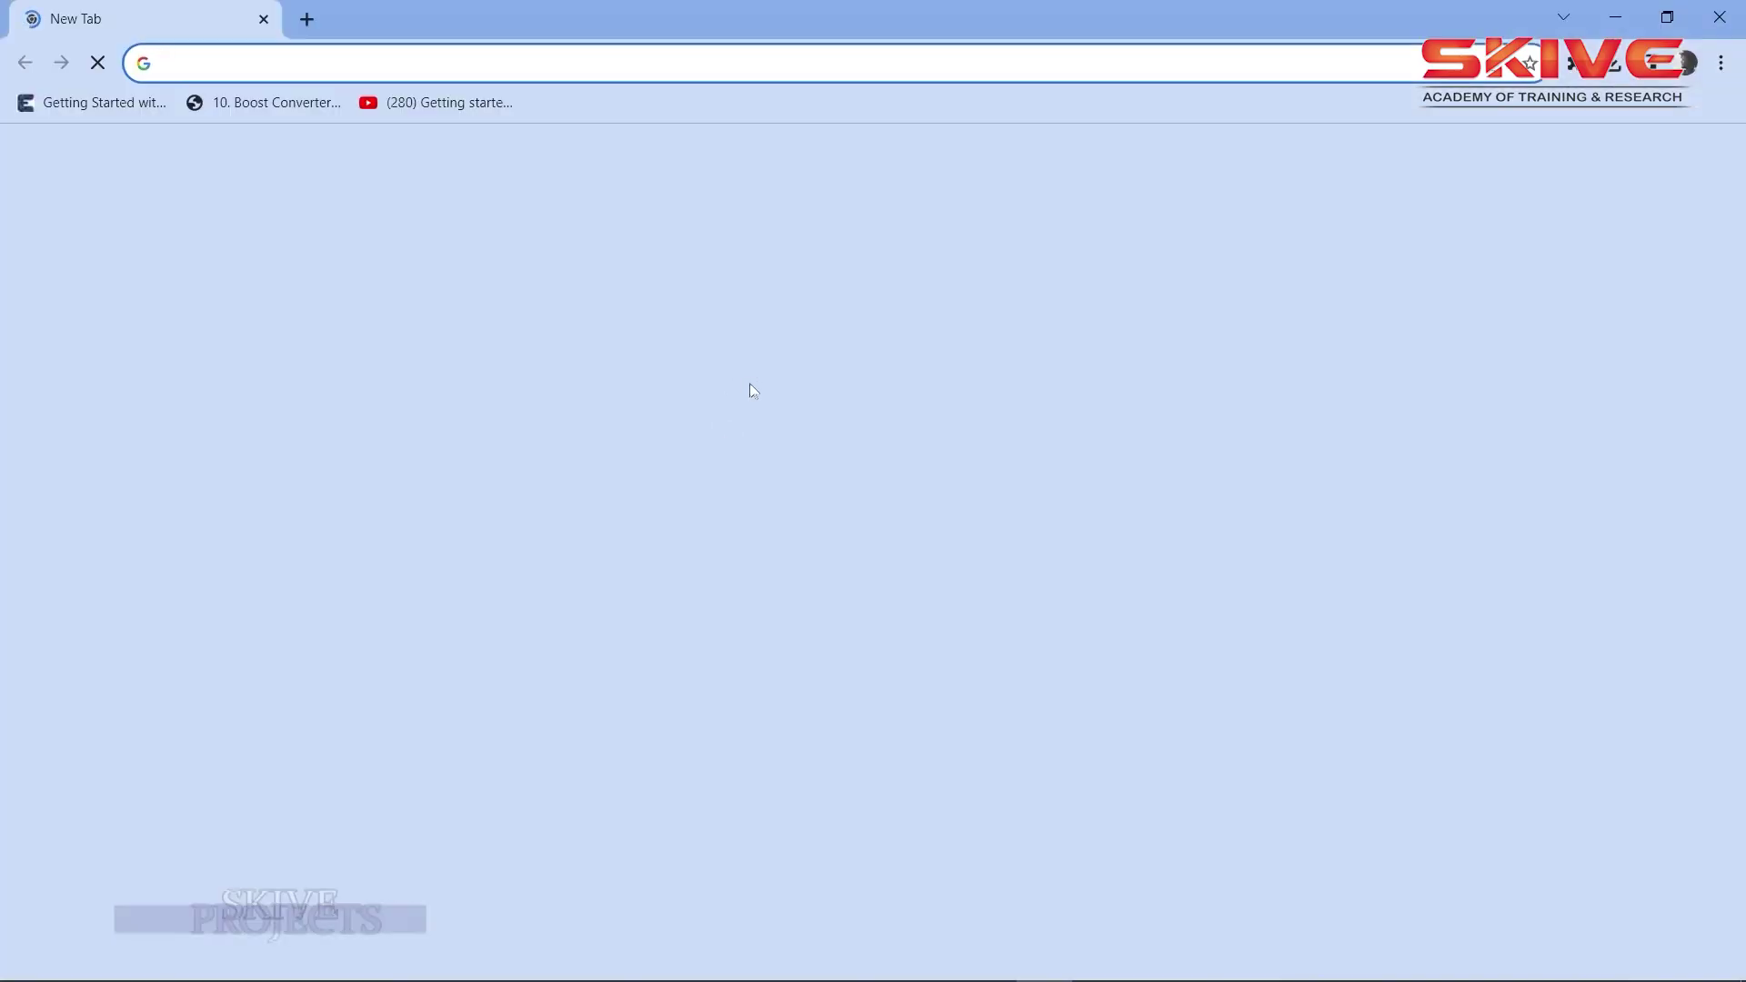
left_click(733, 483)
type("ultrasoni")
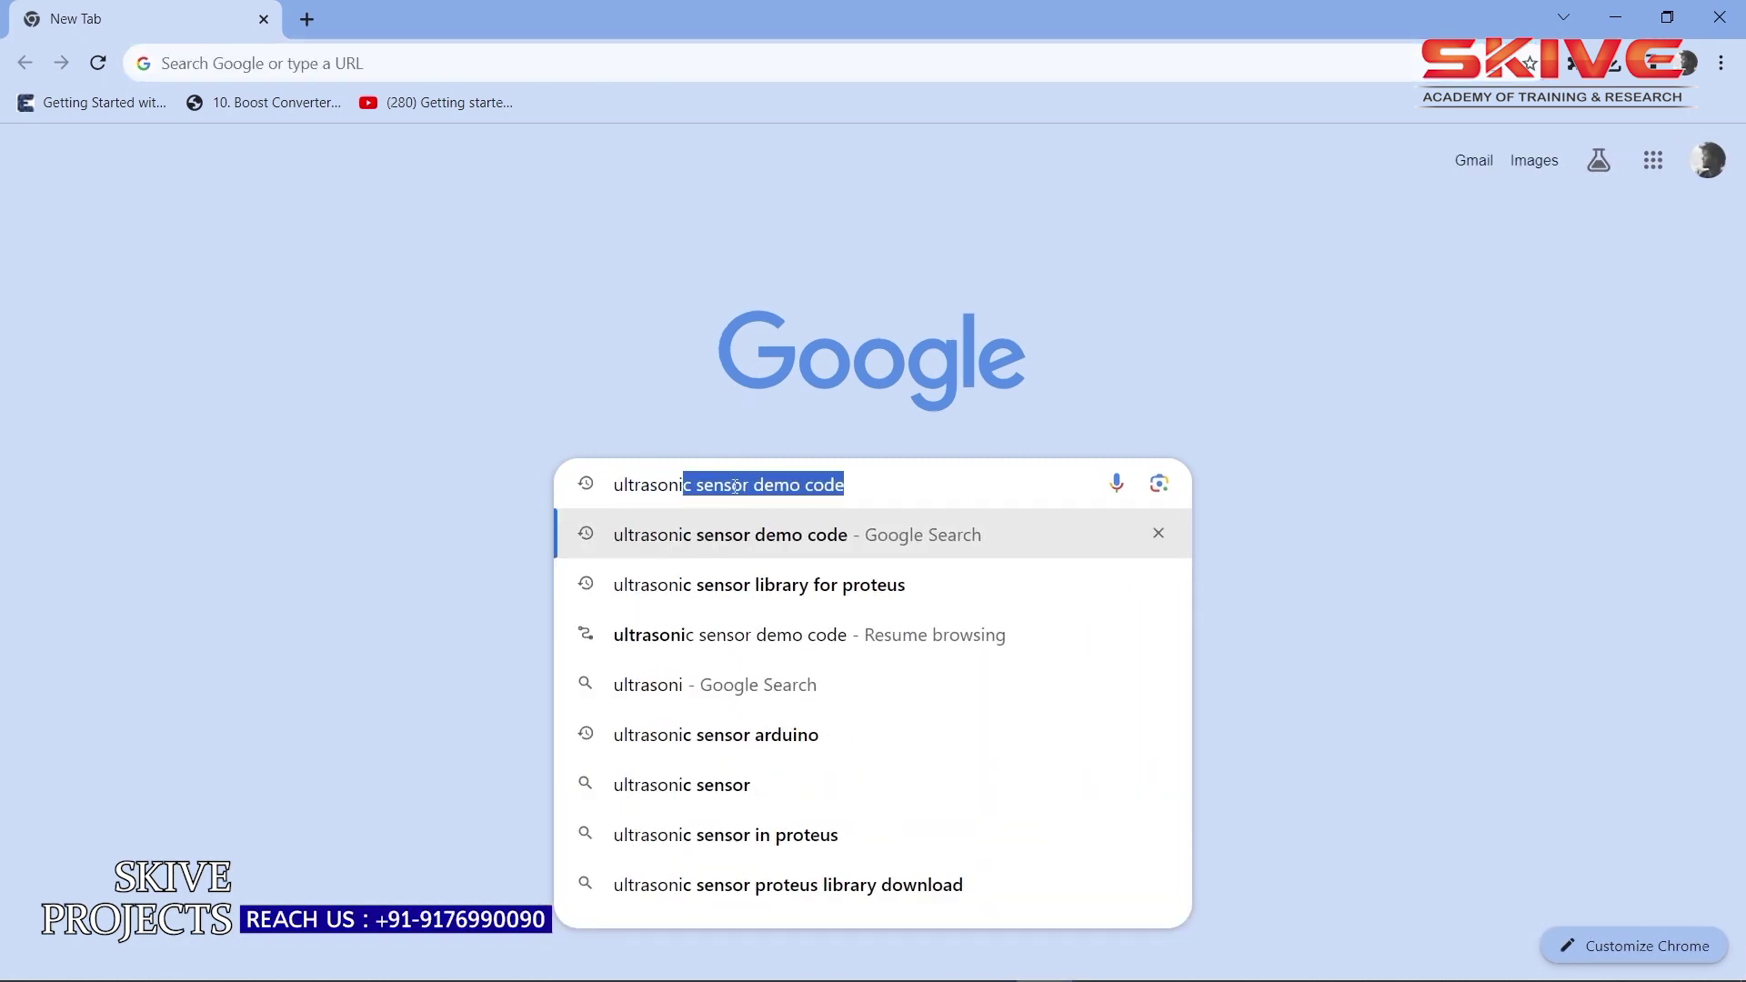
type("c")
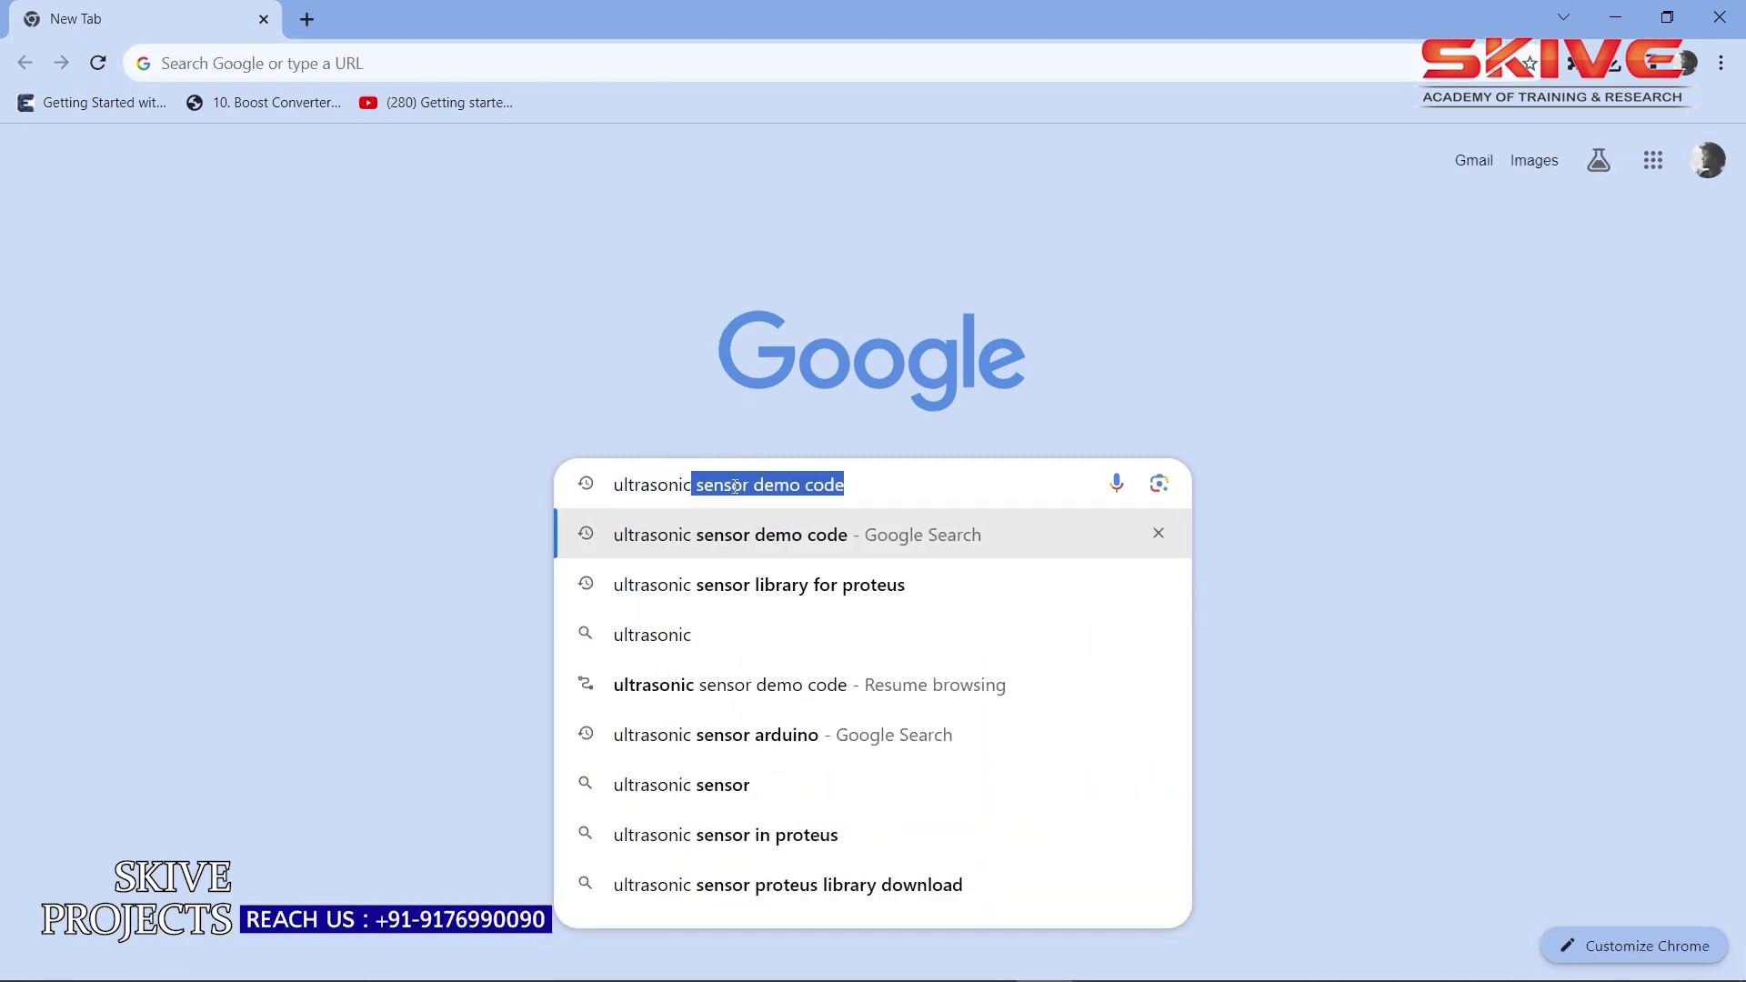
left_click(787, 585)
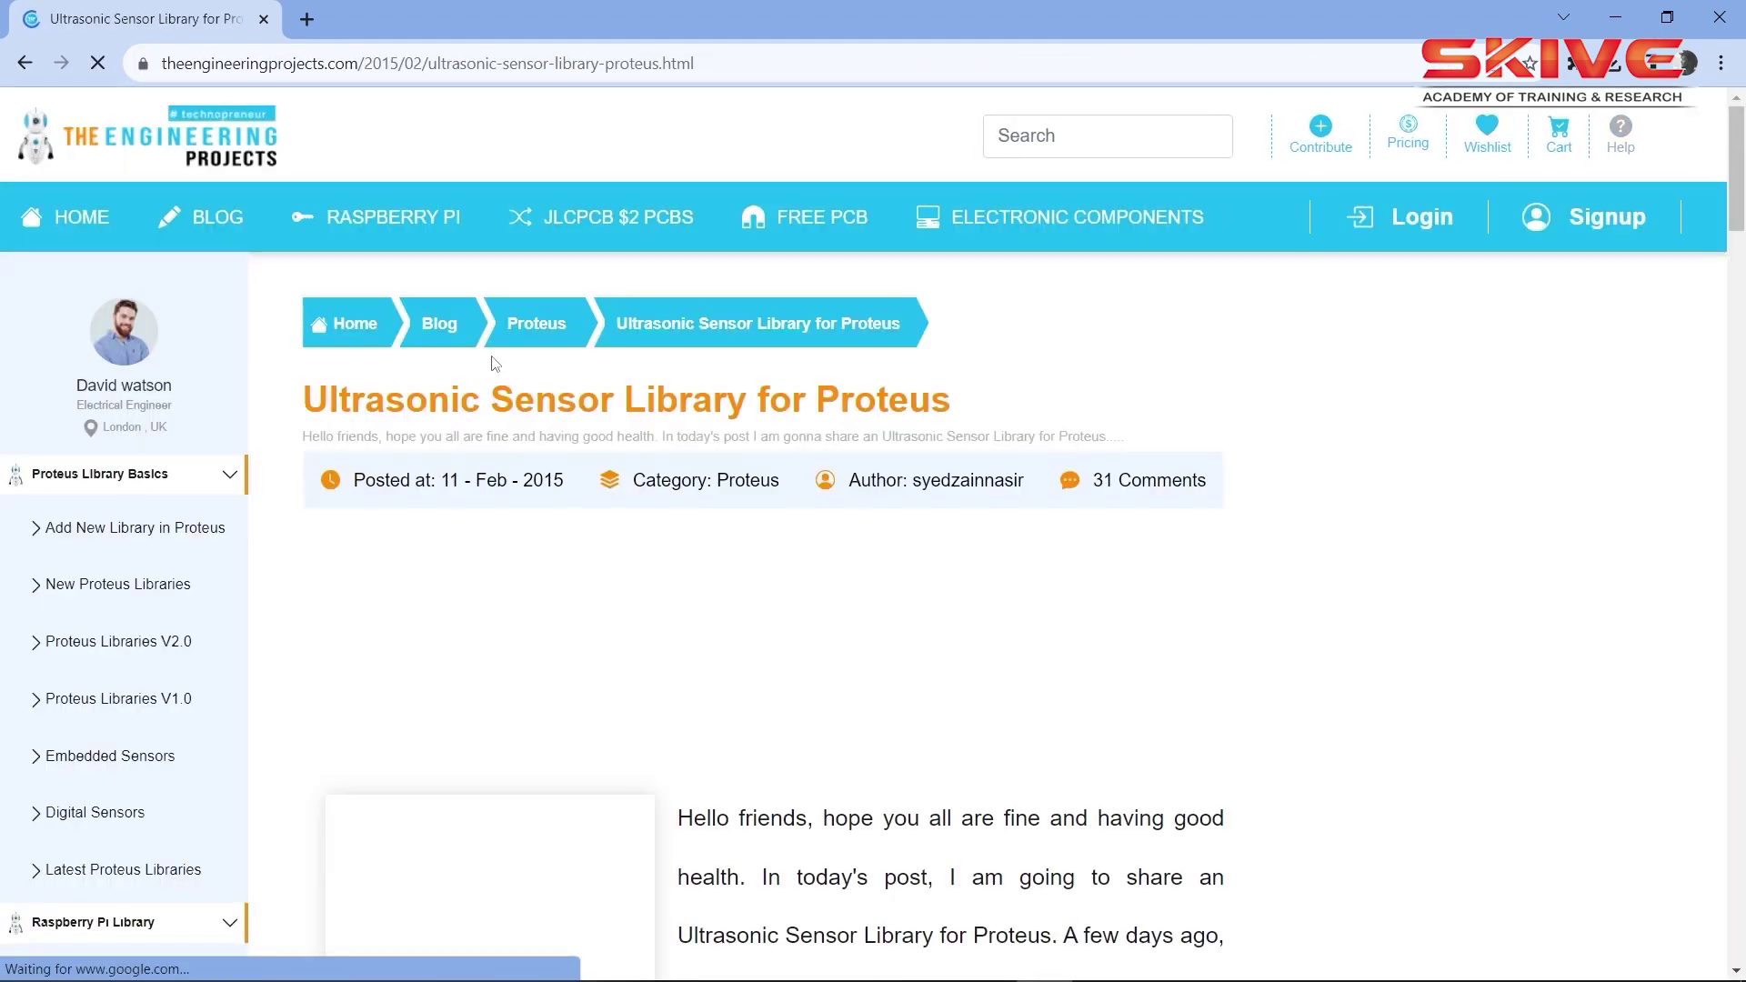
Download the Ultrasonic Sensor Library for Proteus through the article's download link and dismiss the advertisement
scroll(737, 430, "down", 5)
scroll(737, 431, "down", 14)
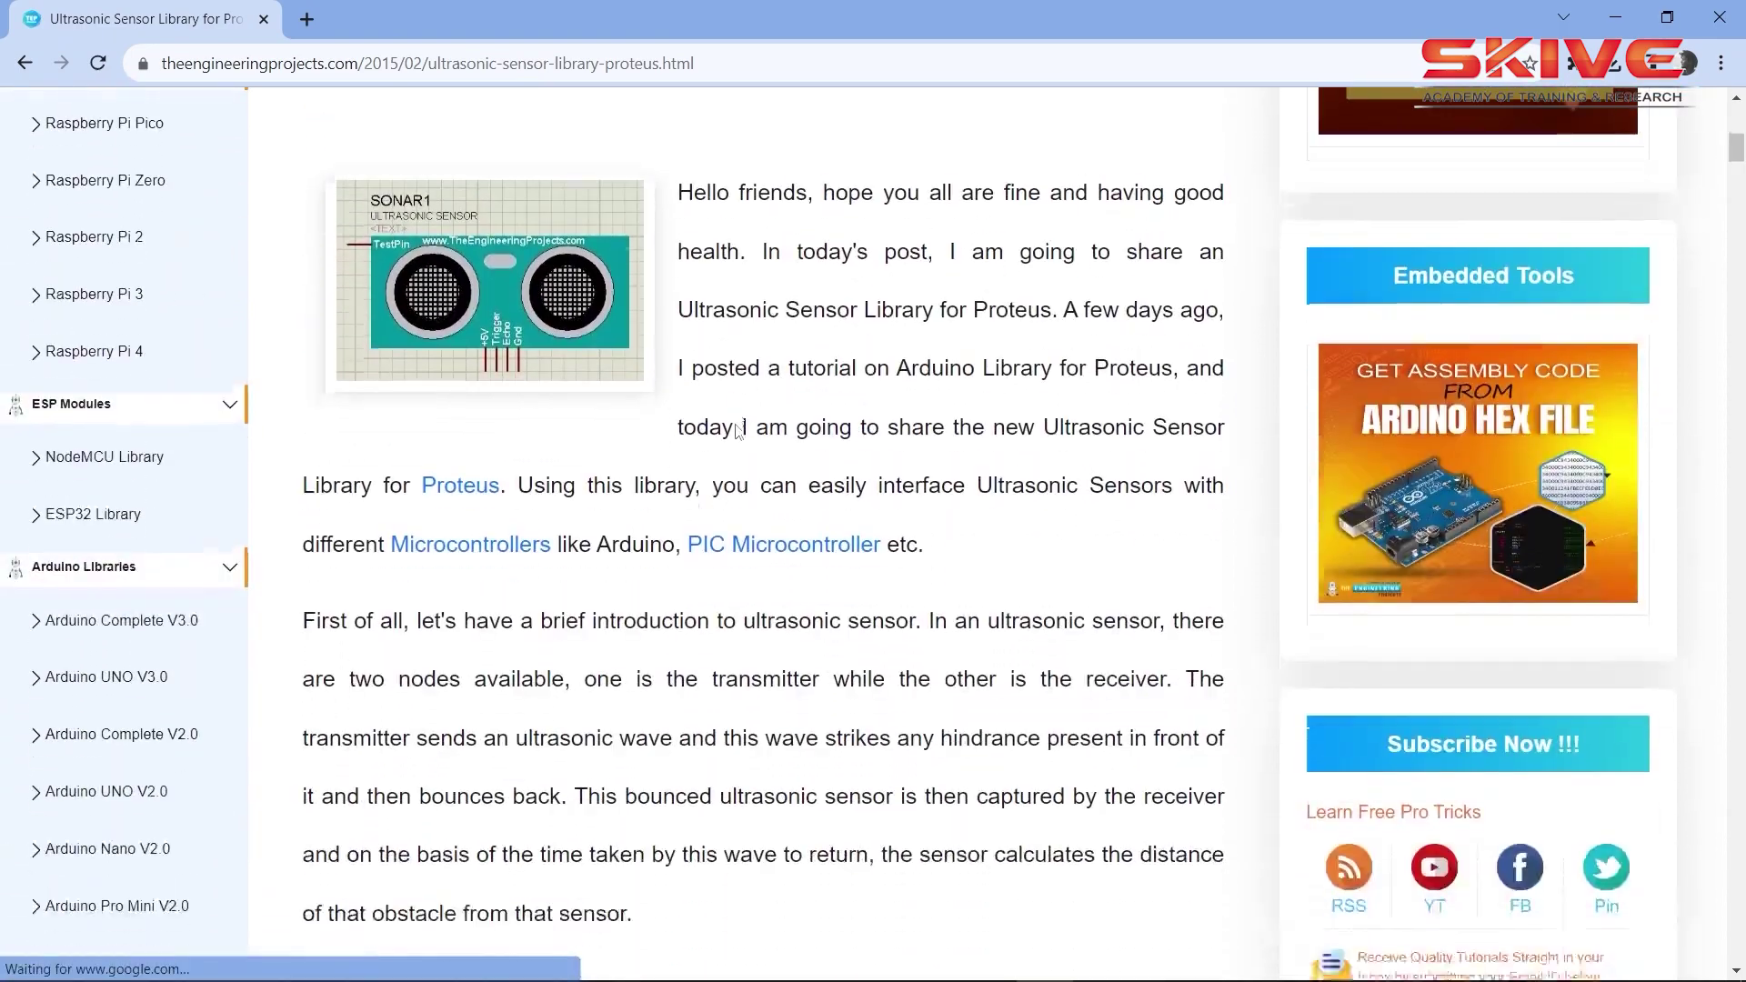
scroll(738, 431, "down", 12)
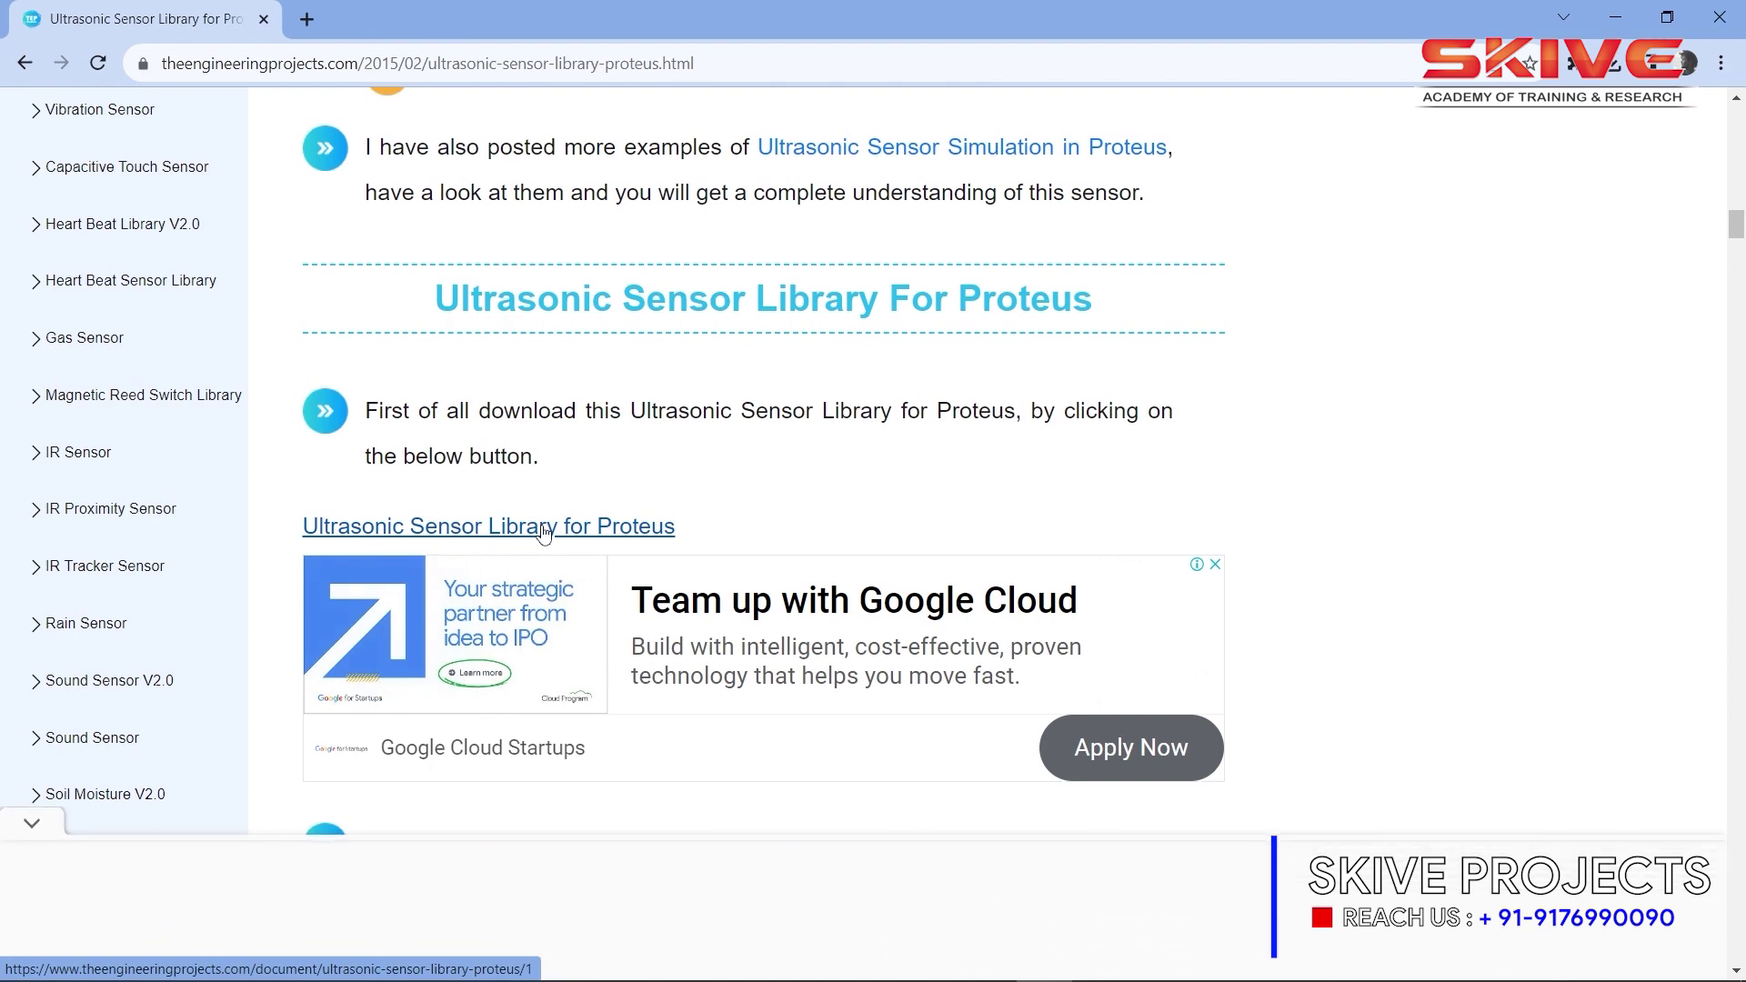
left_click(537, 528)
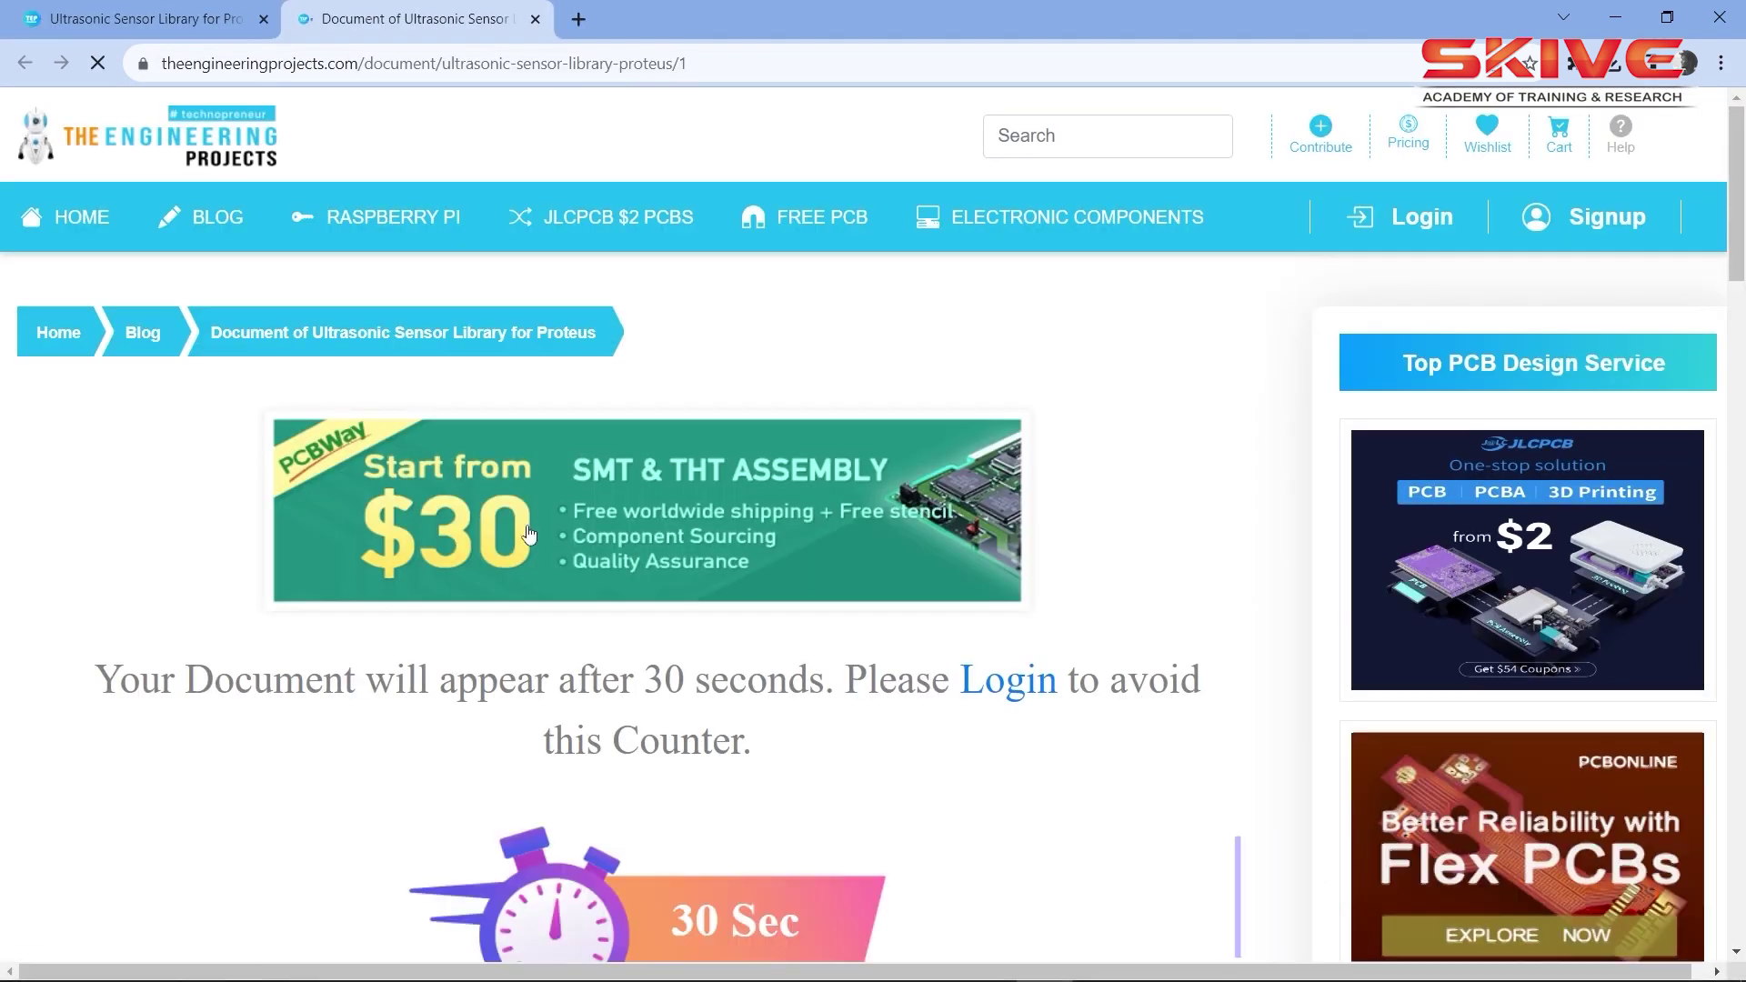
scroll(772, 537, "down", 9)
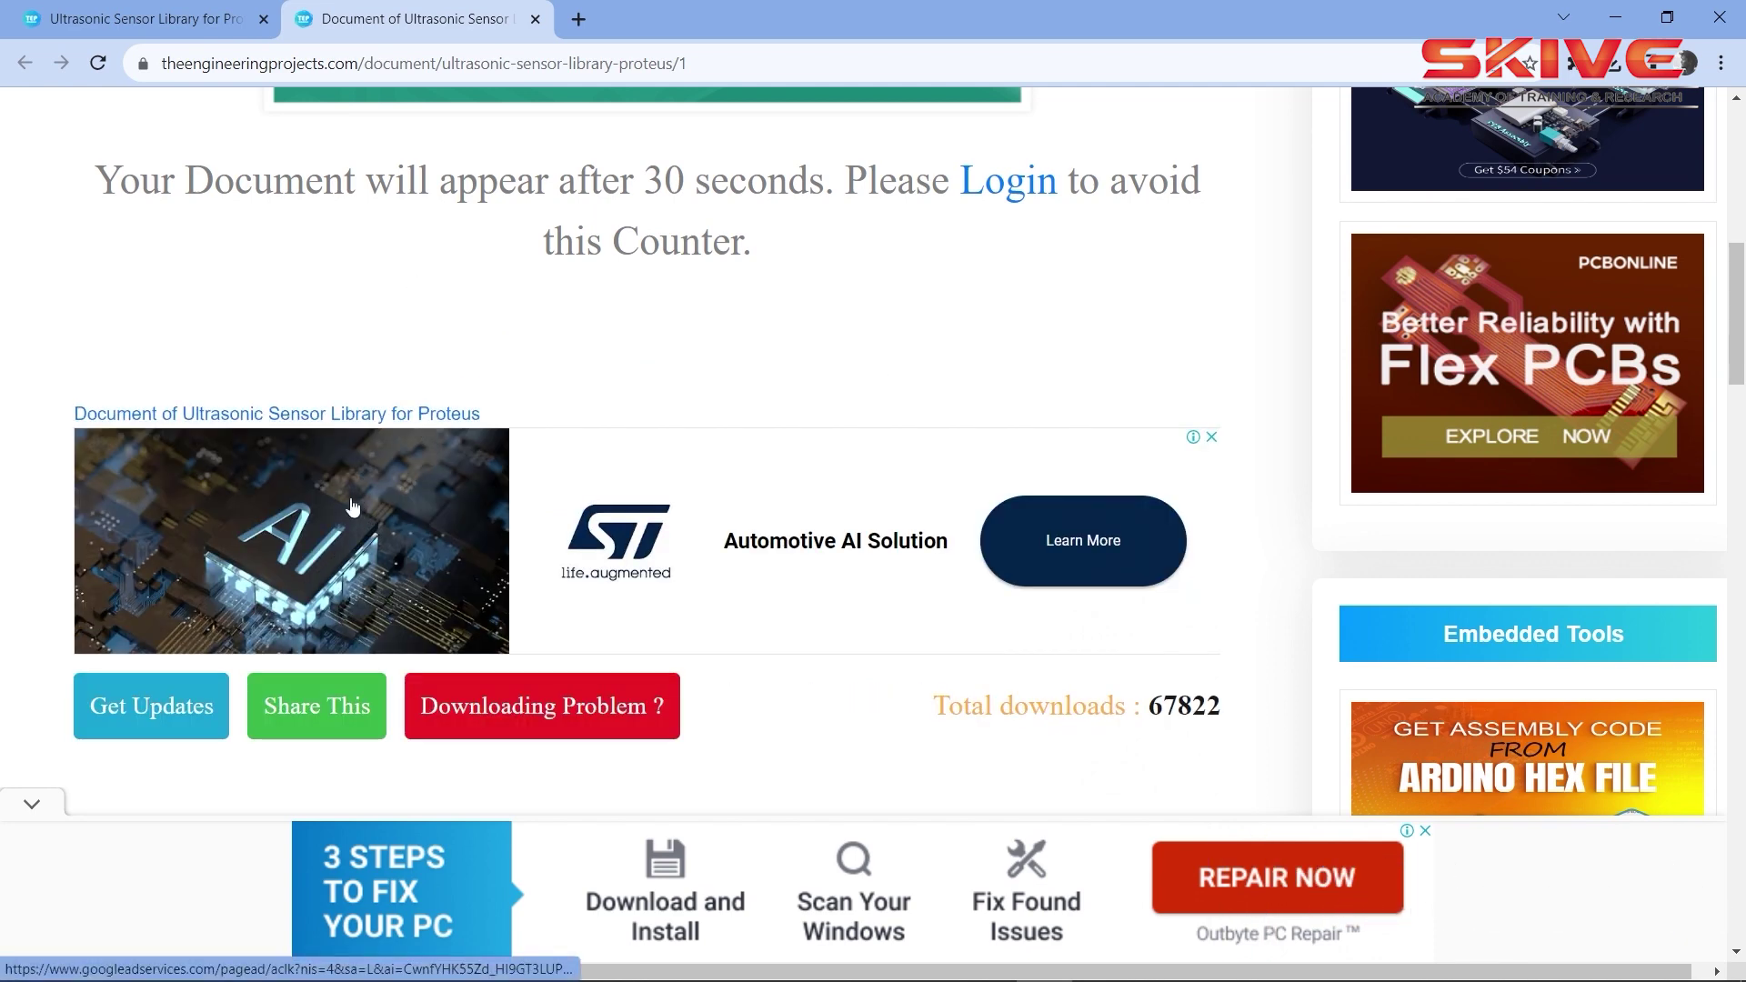
left_click(284, 417)
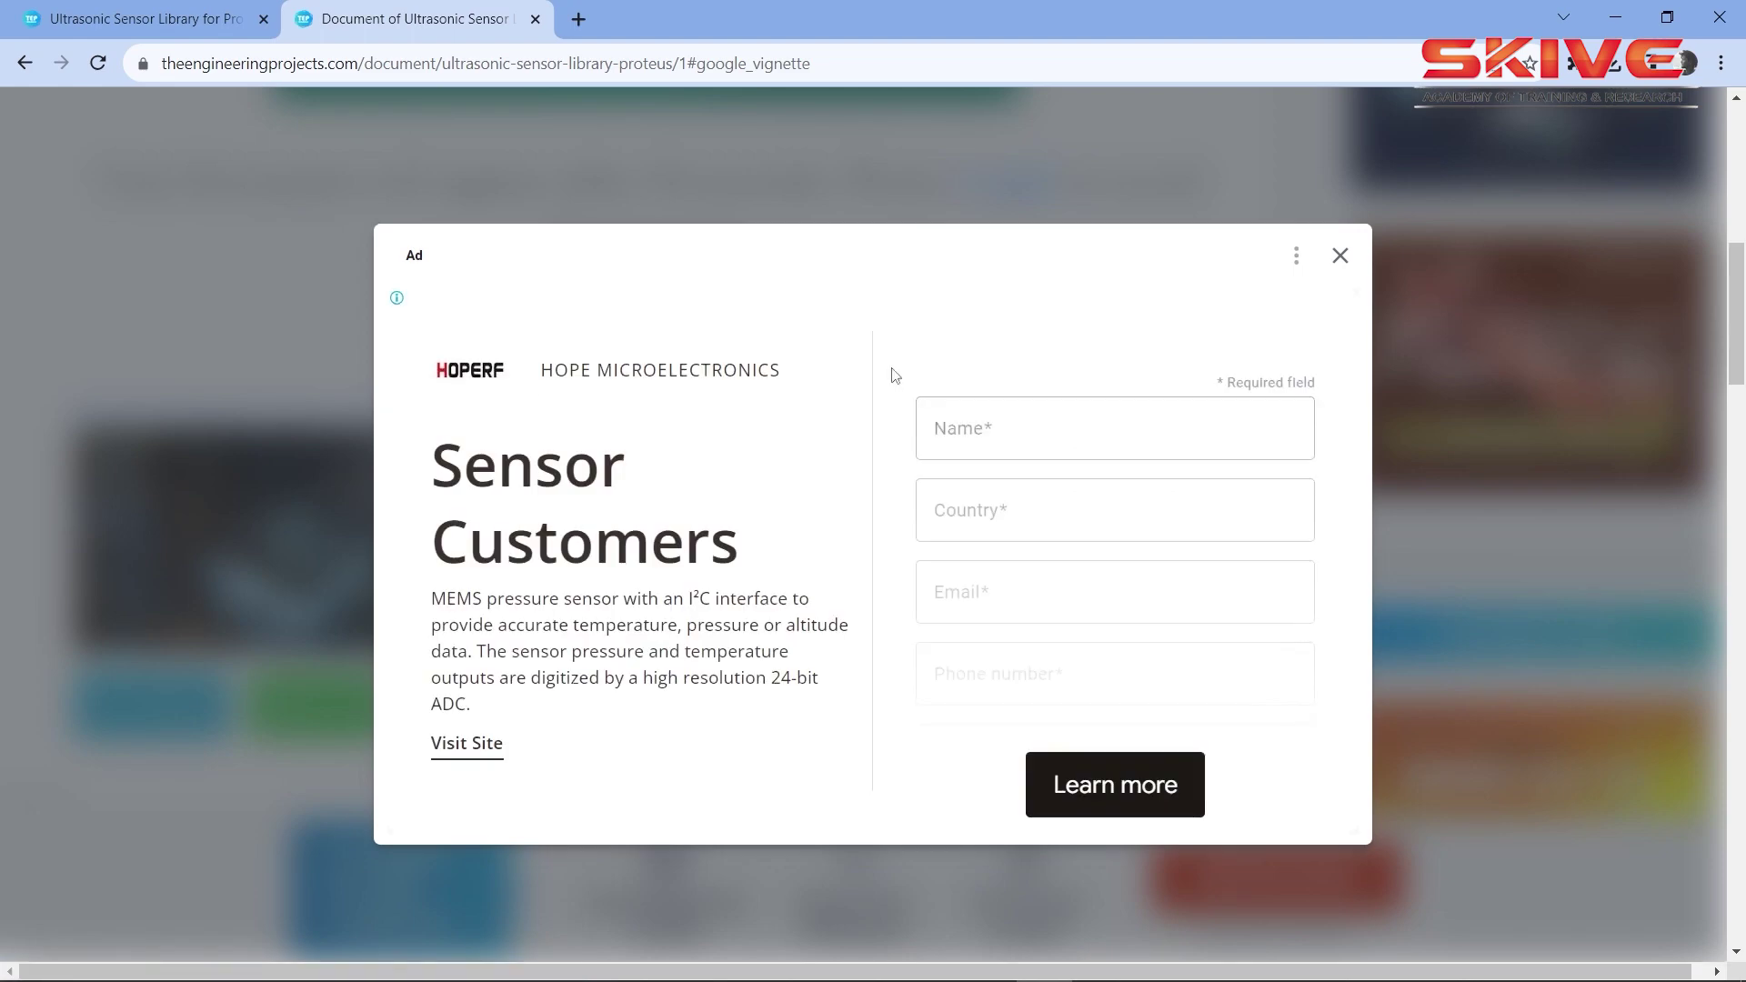
left_click(1341, 255)
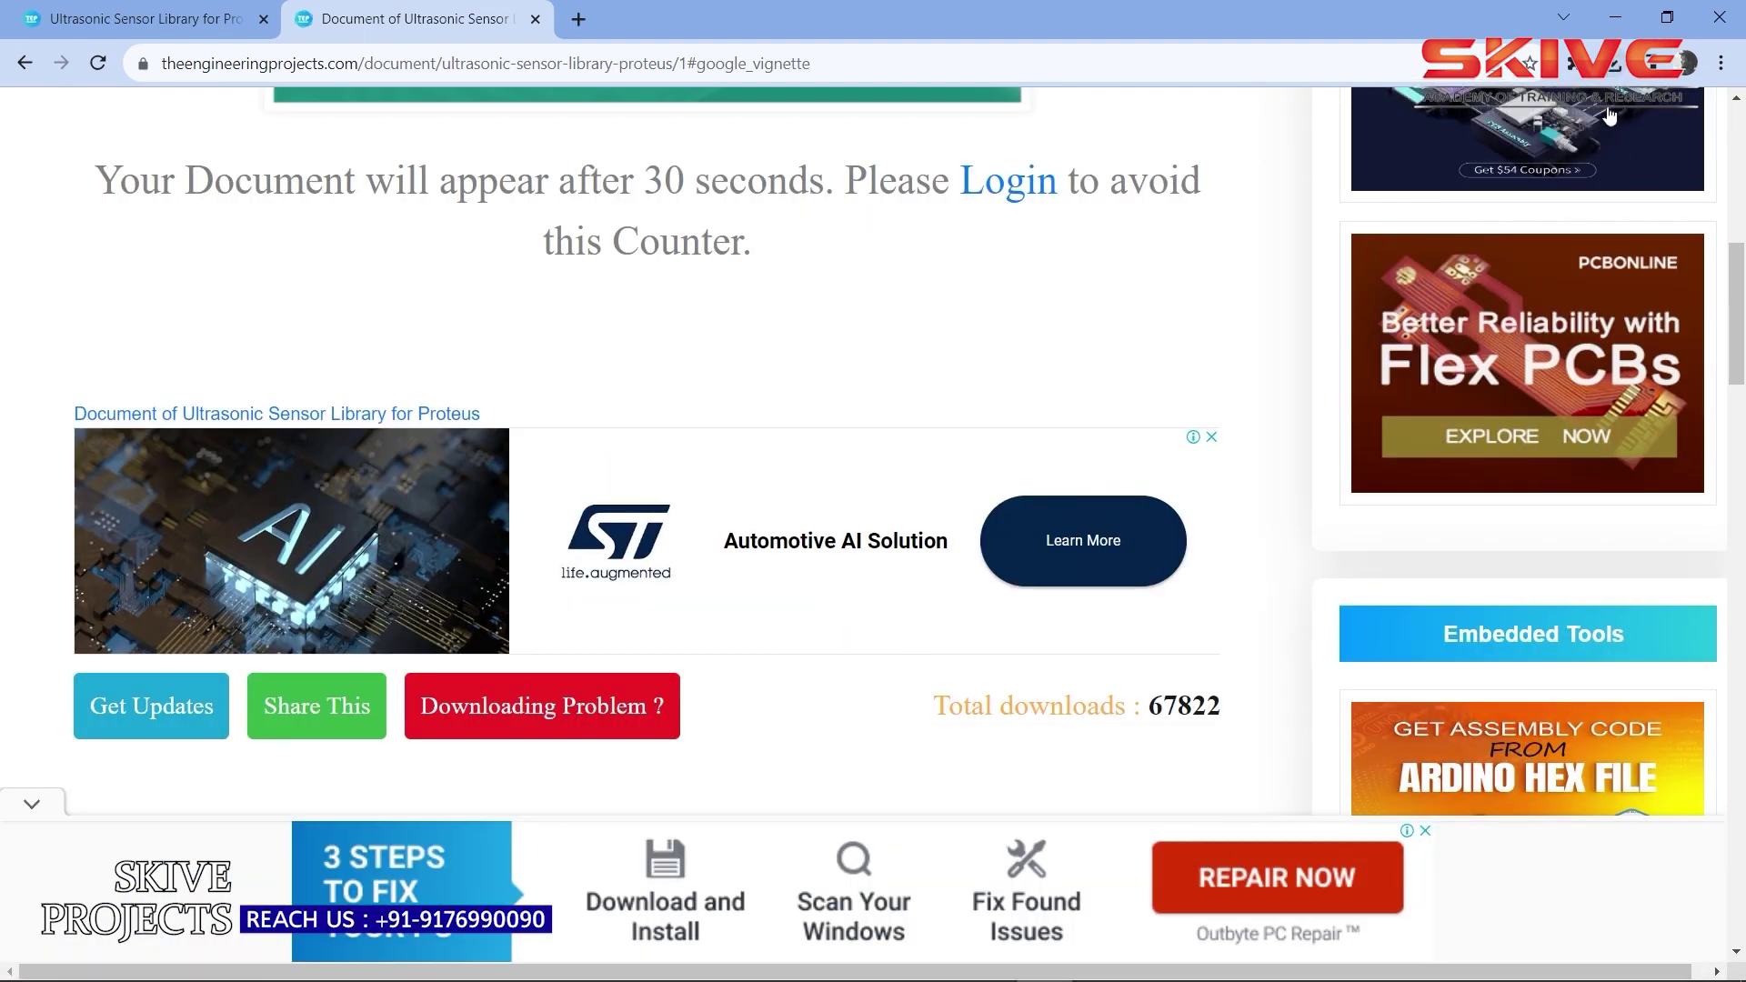
Examine the LIB, IDX and HEX files inside the downloaded archive "Ultrasonic Sensor Library for Proteus (1).rar", and close it
left_click(1614, 66)
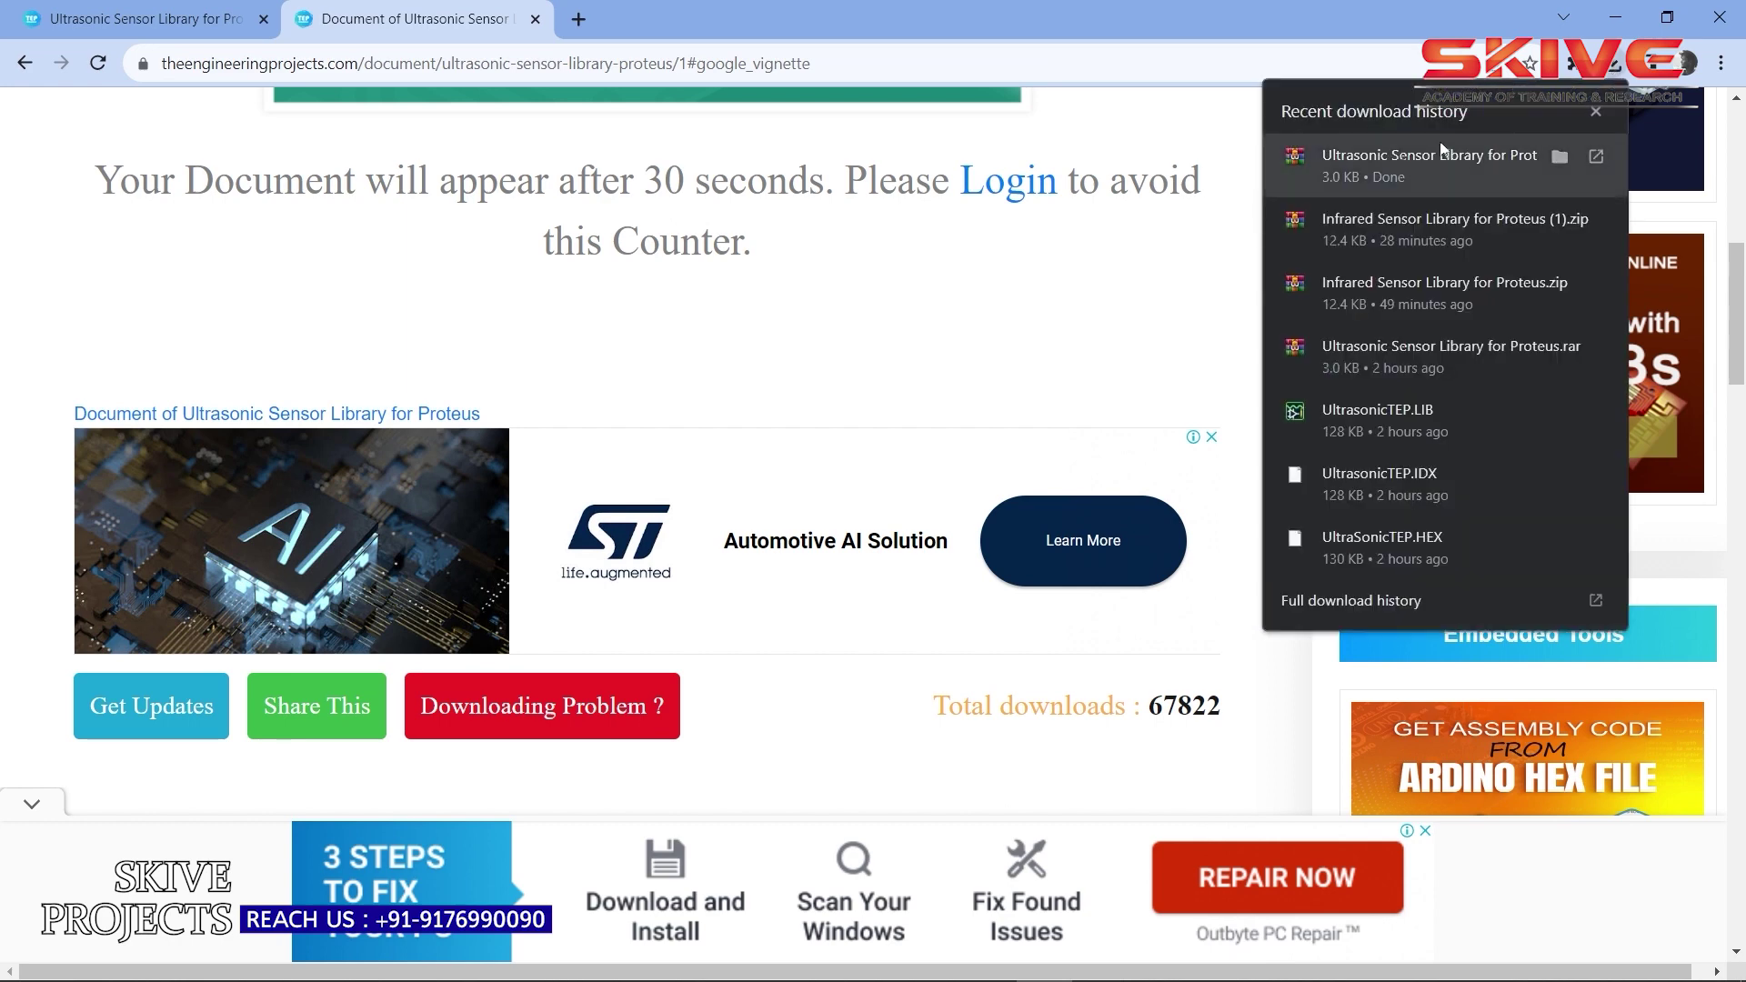
right_click(1400, 168)
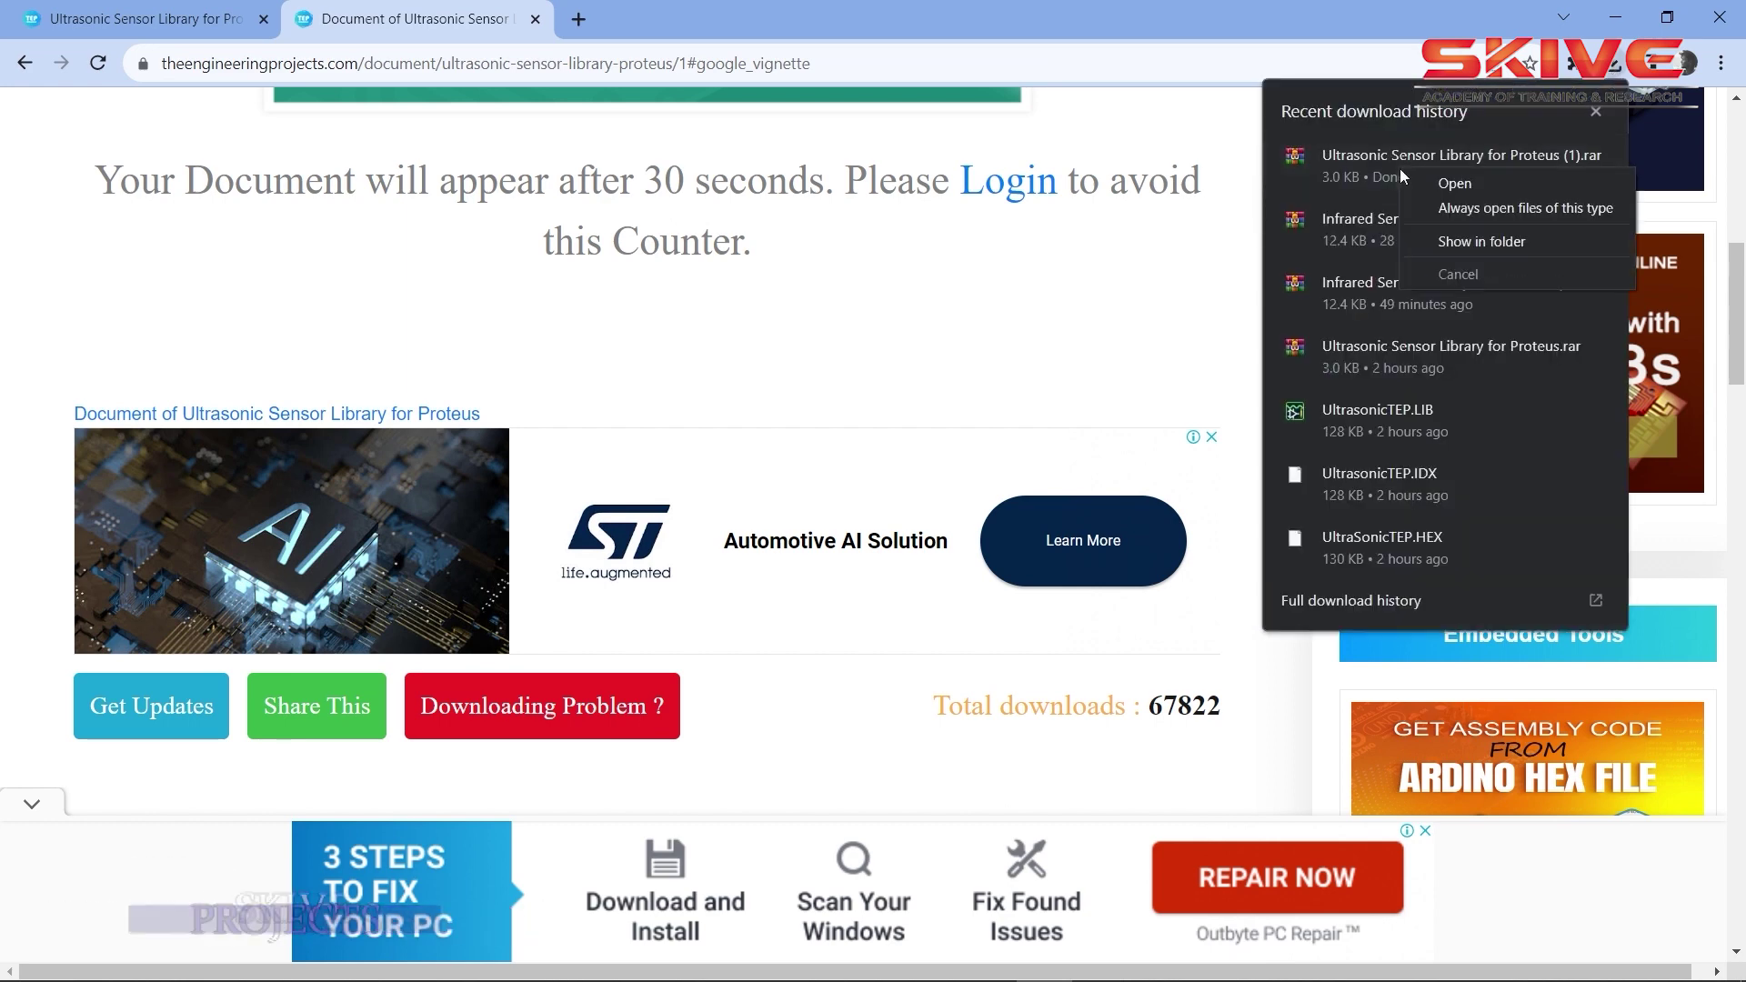
left_click(1451, 185)
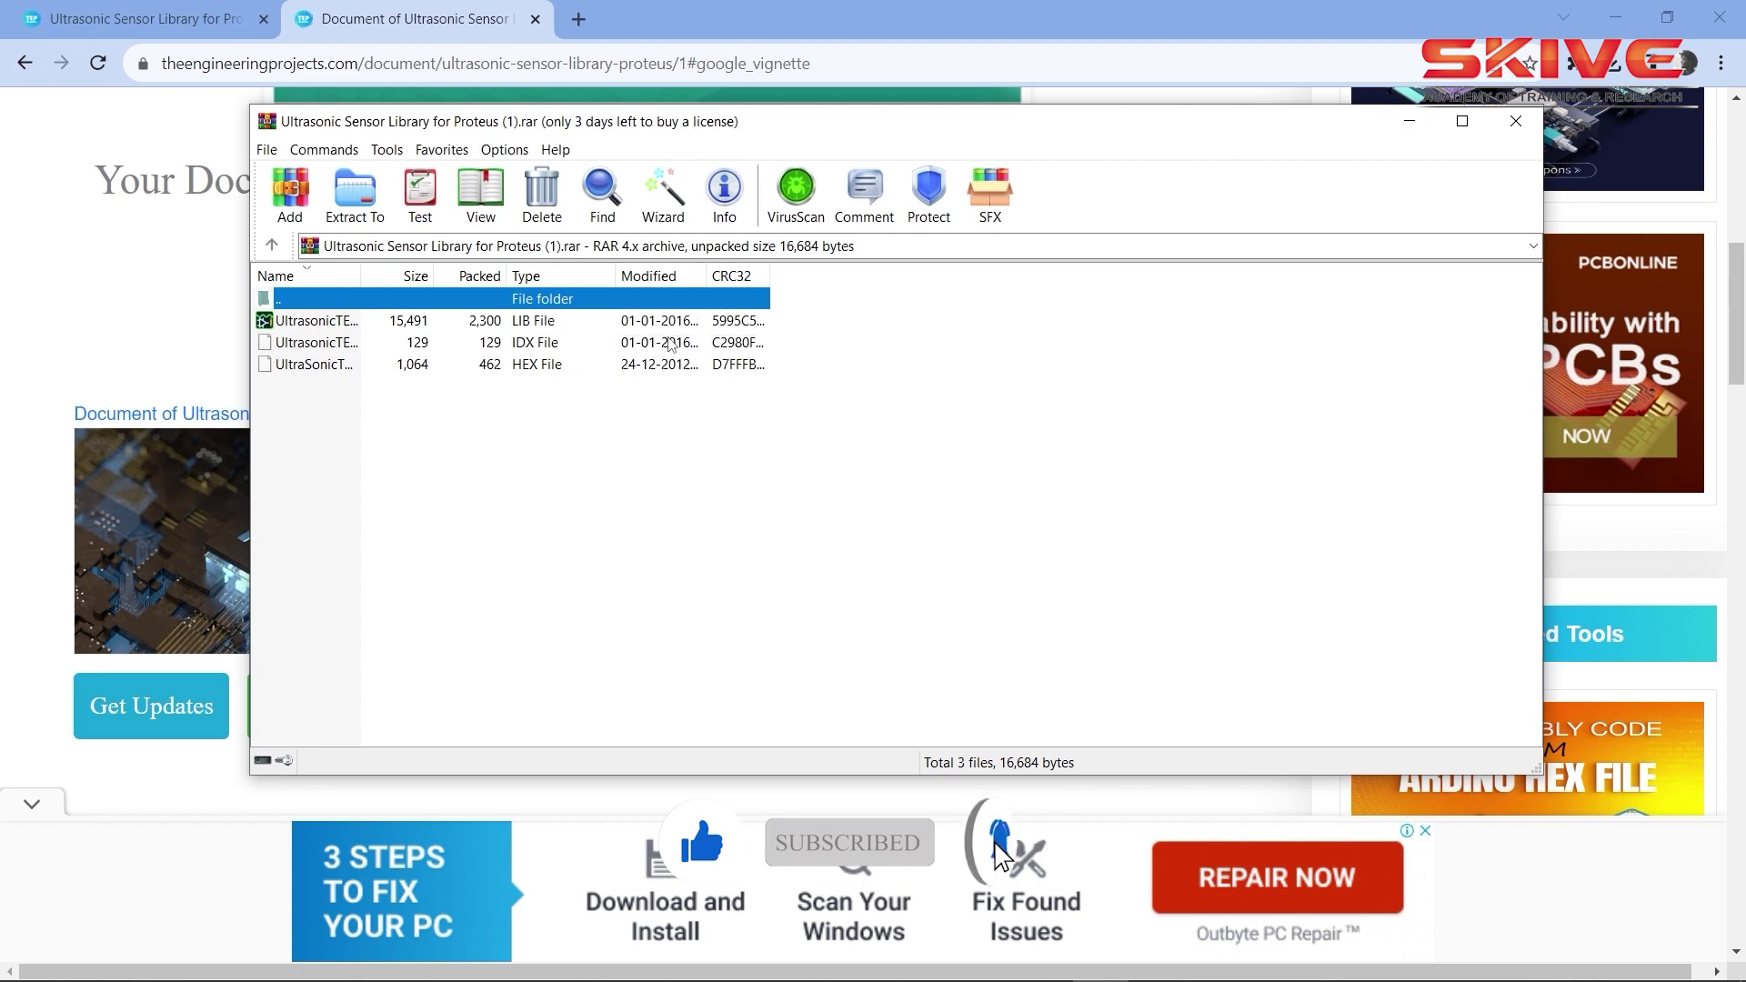
key("ctrl+a")
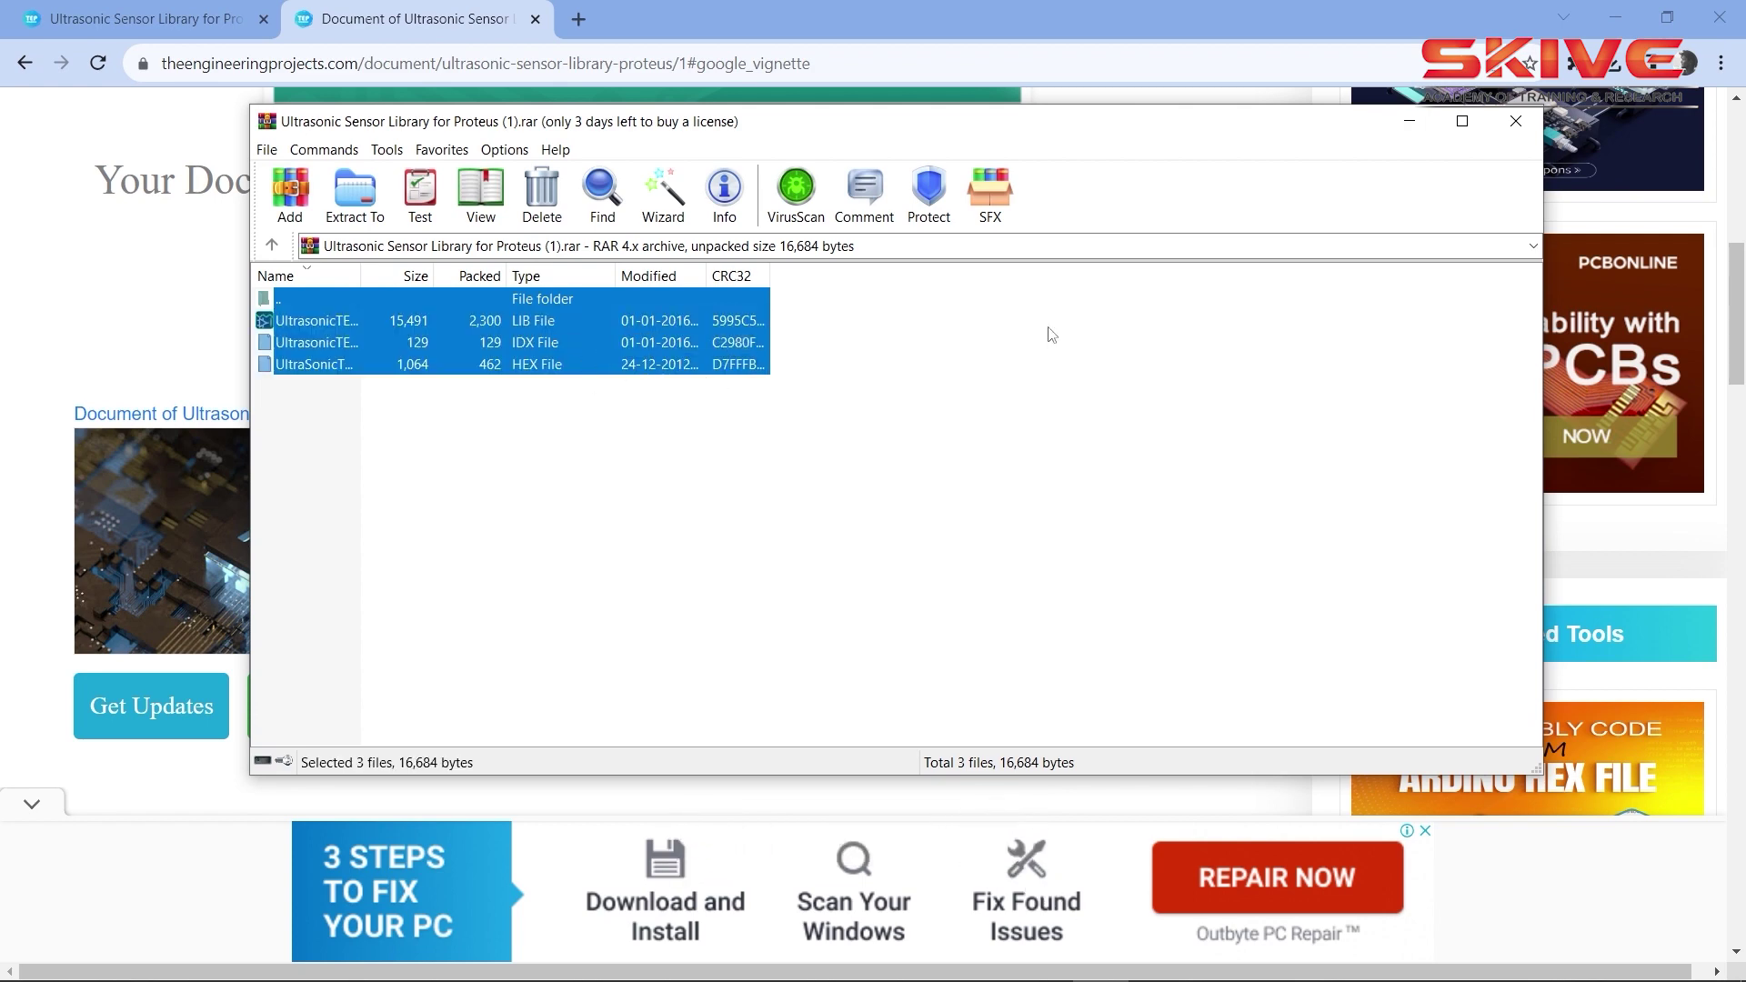
left_click(1499, 124)
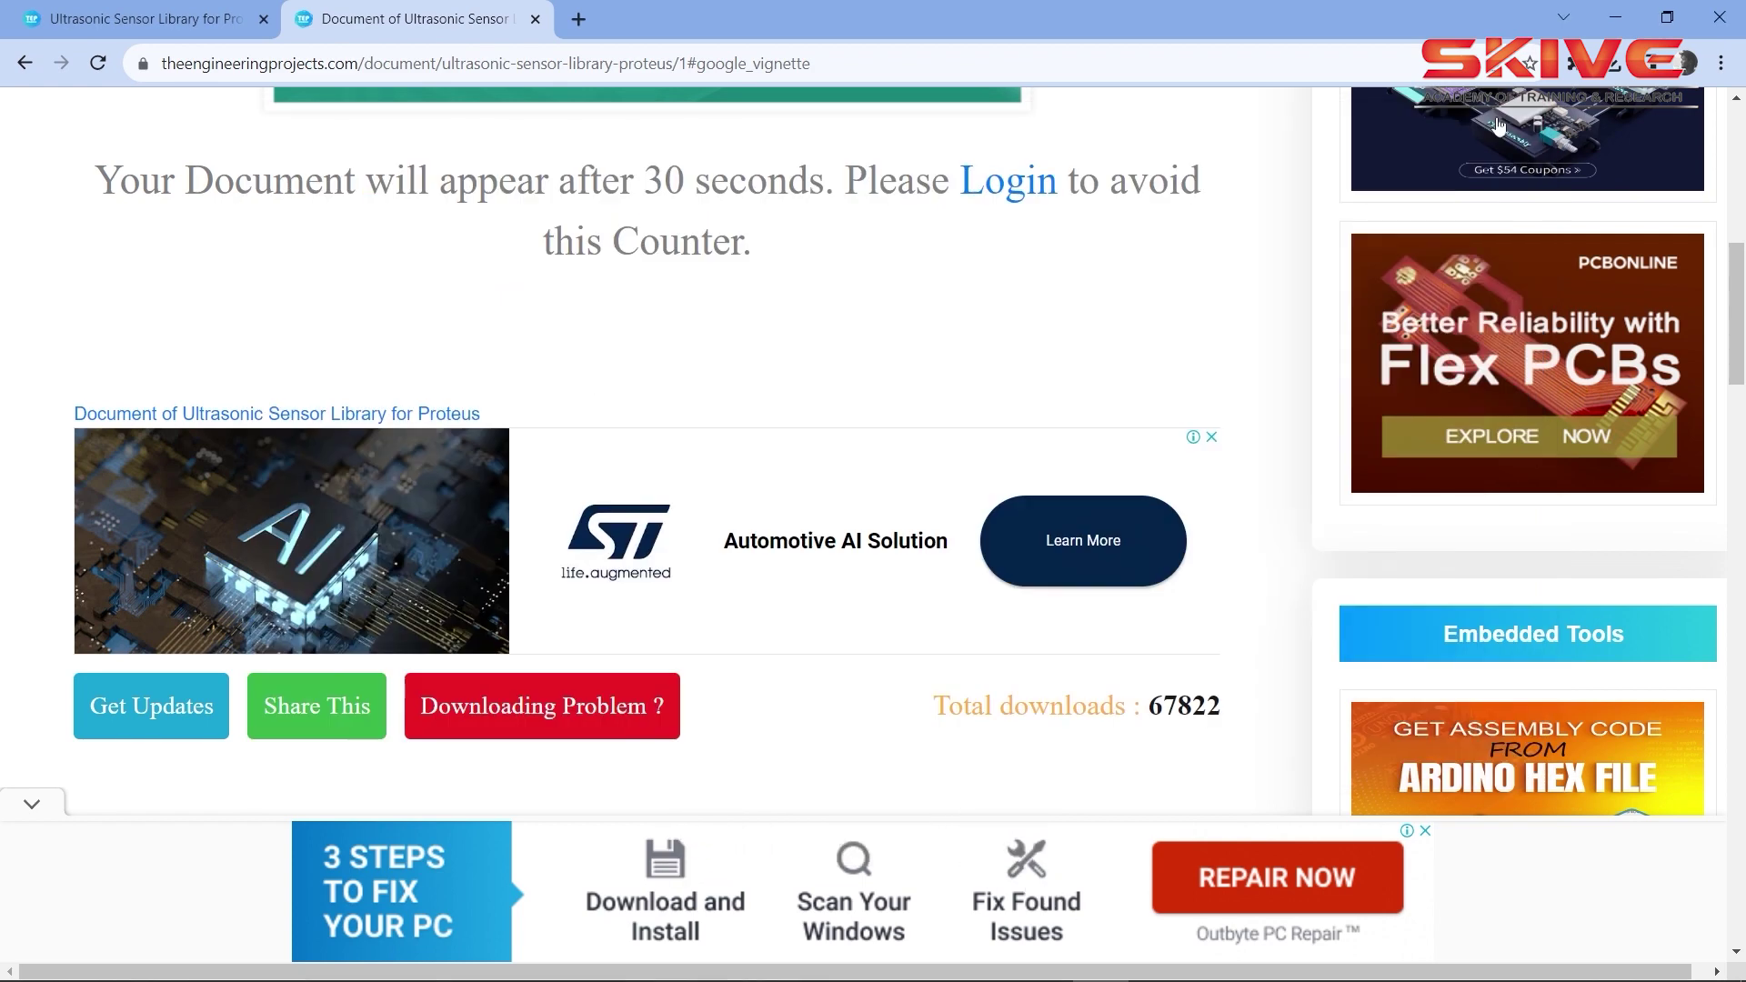
Switch to File Explorer and open the folder C:\Program Files (x86)\Labcenter Electronics\Proteus 8 Professional
left_click(1615, 16)
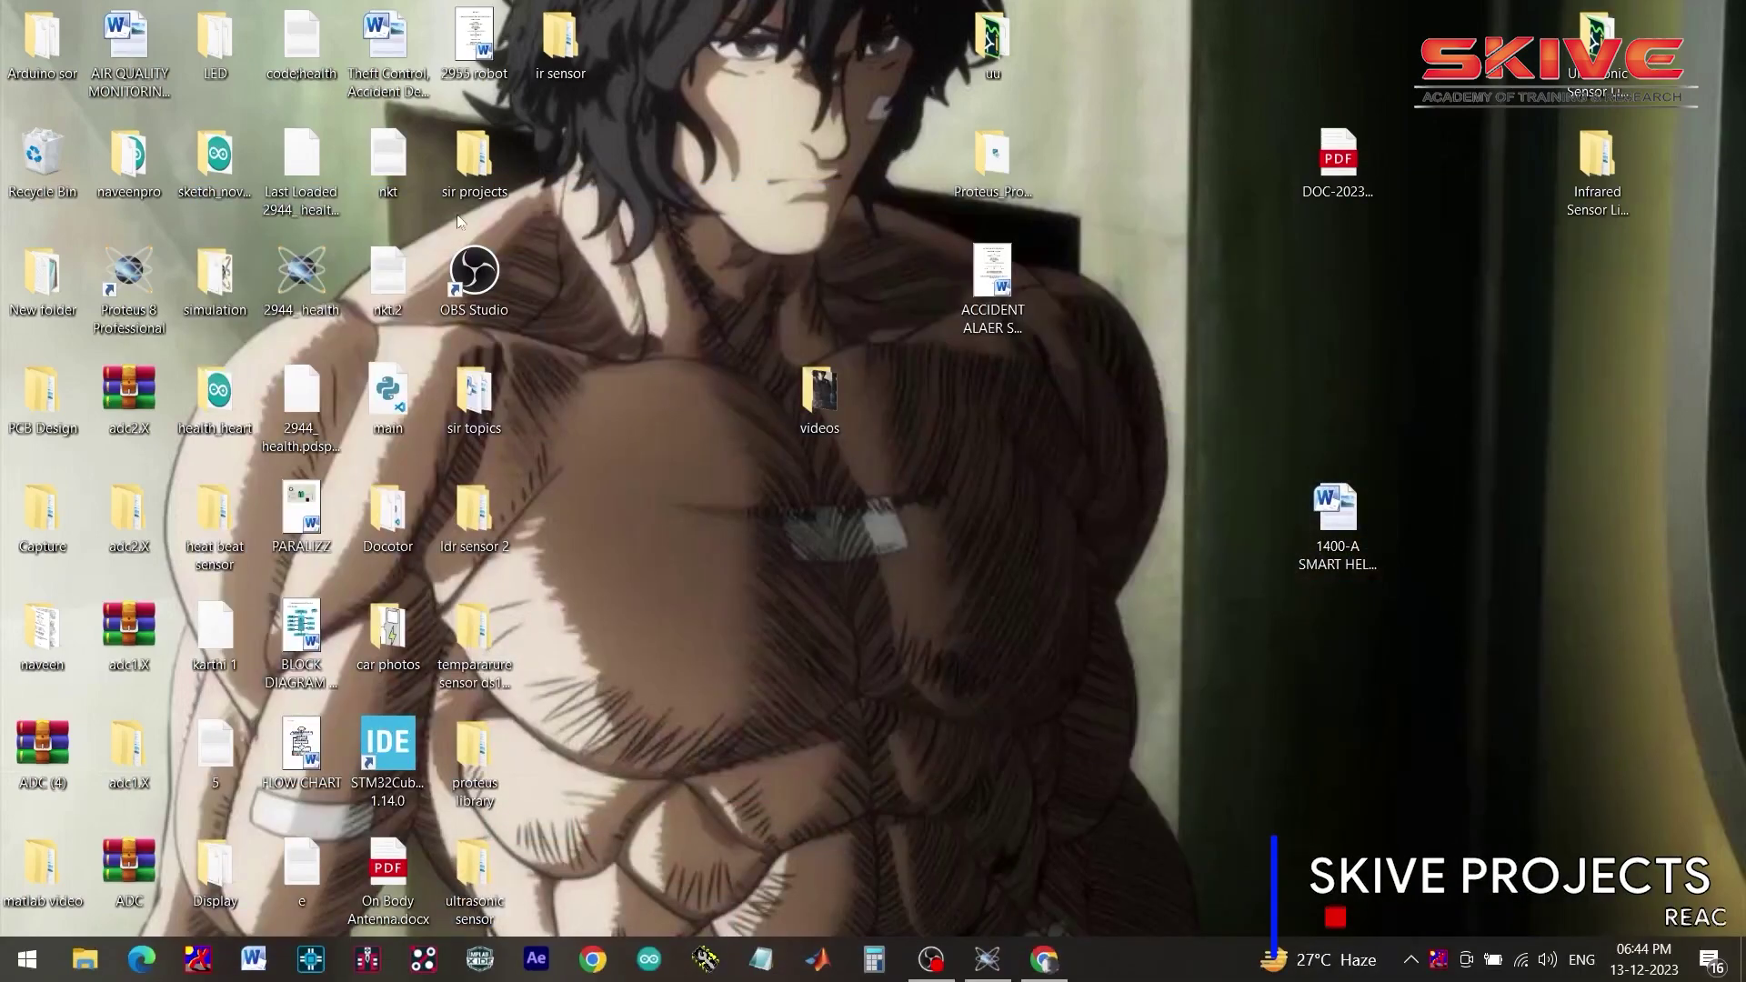
key("super+e")
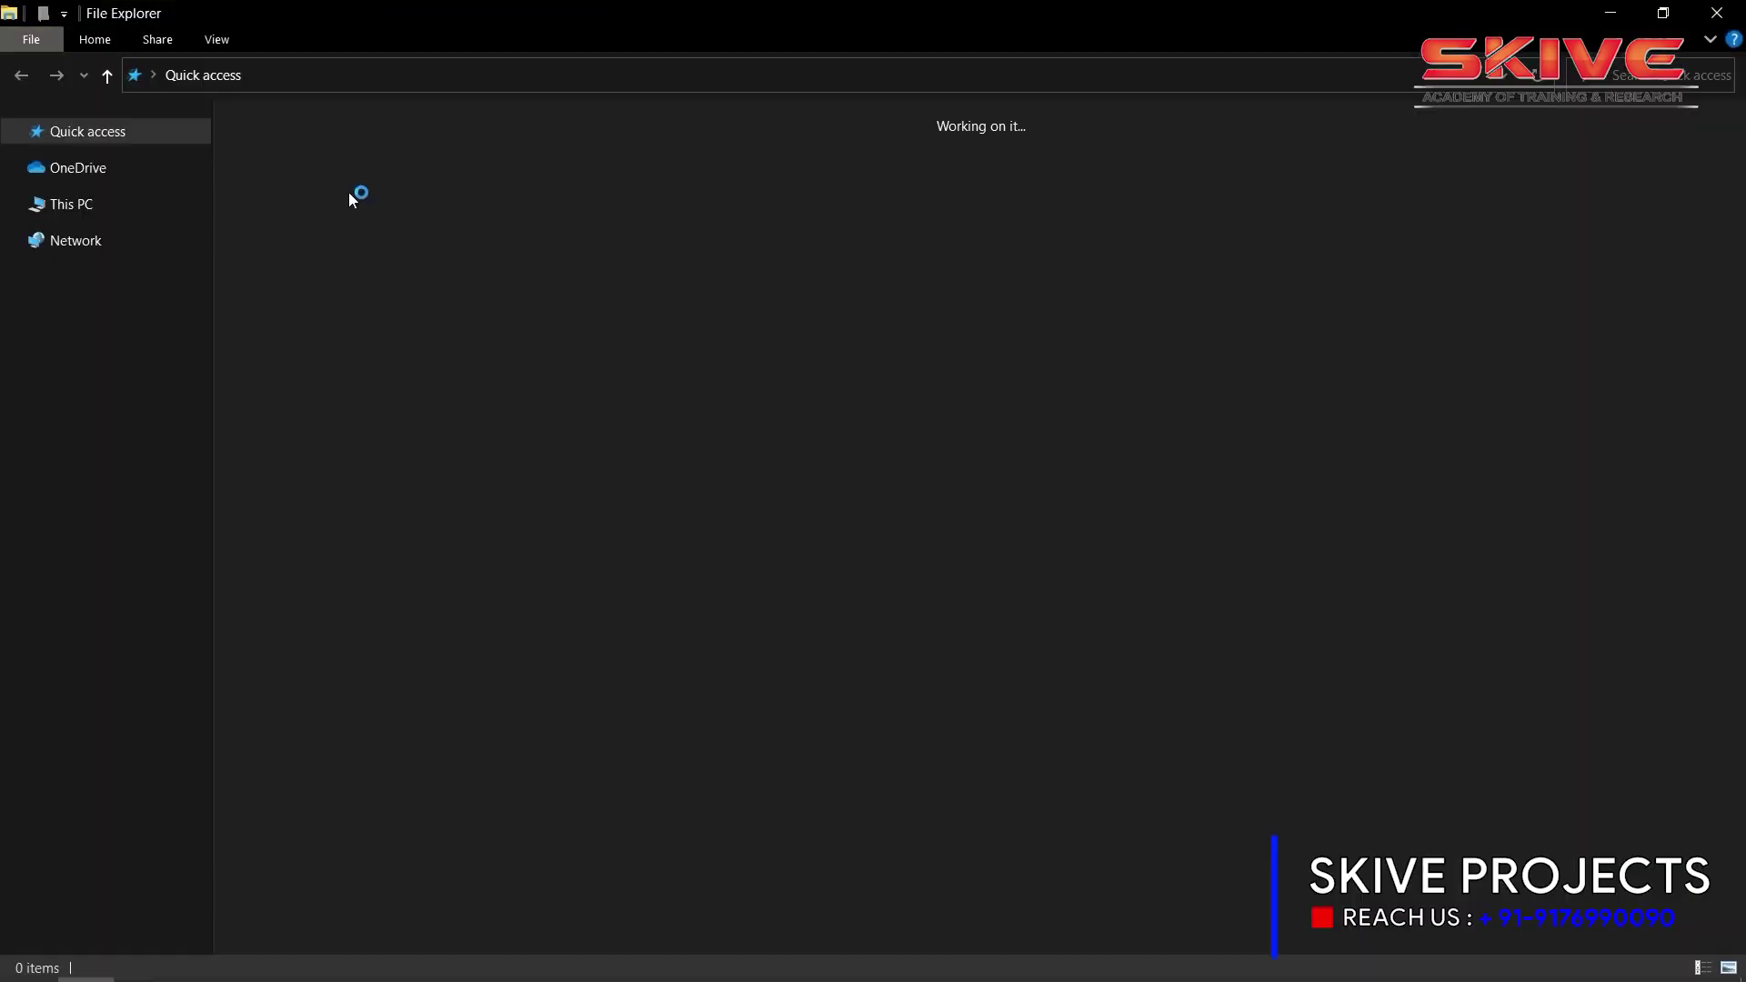
double_click(341, 177)
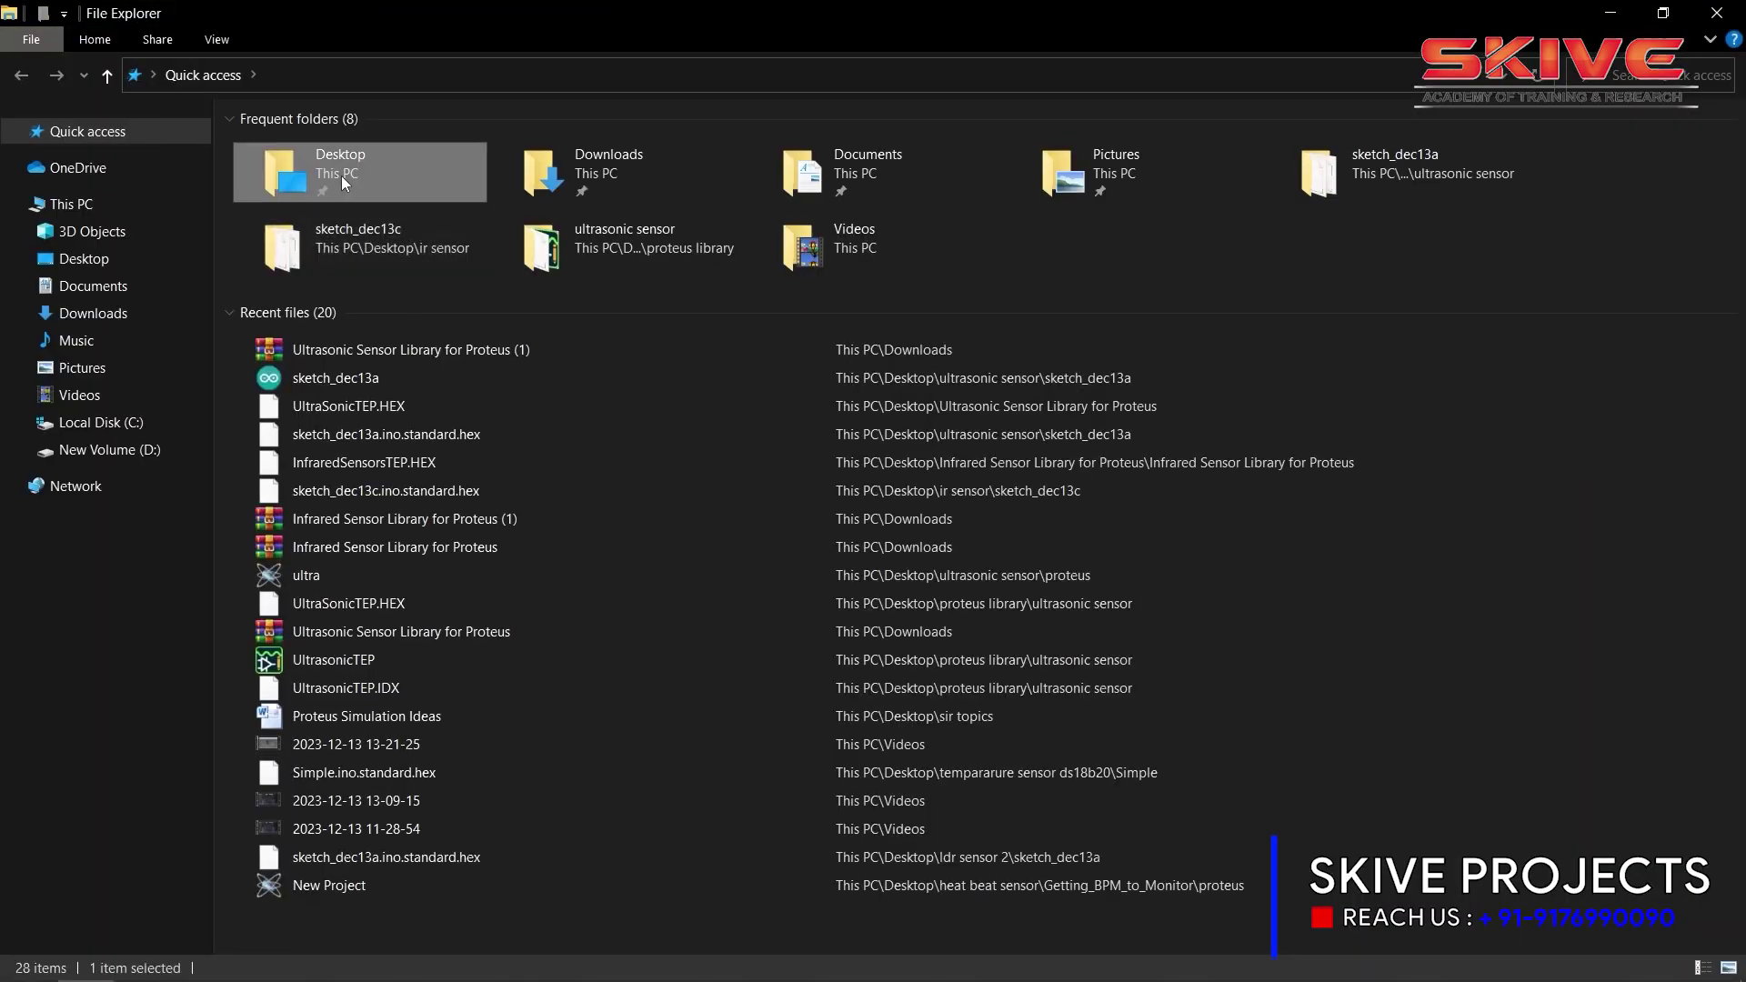
left_click(128, 423)
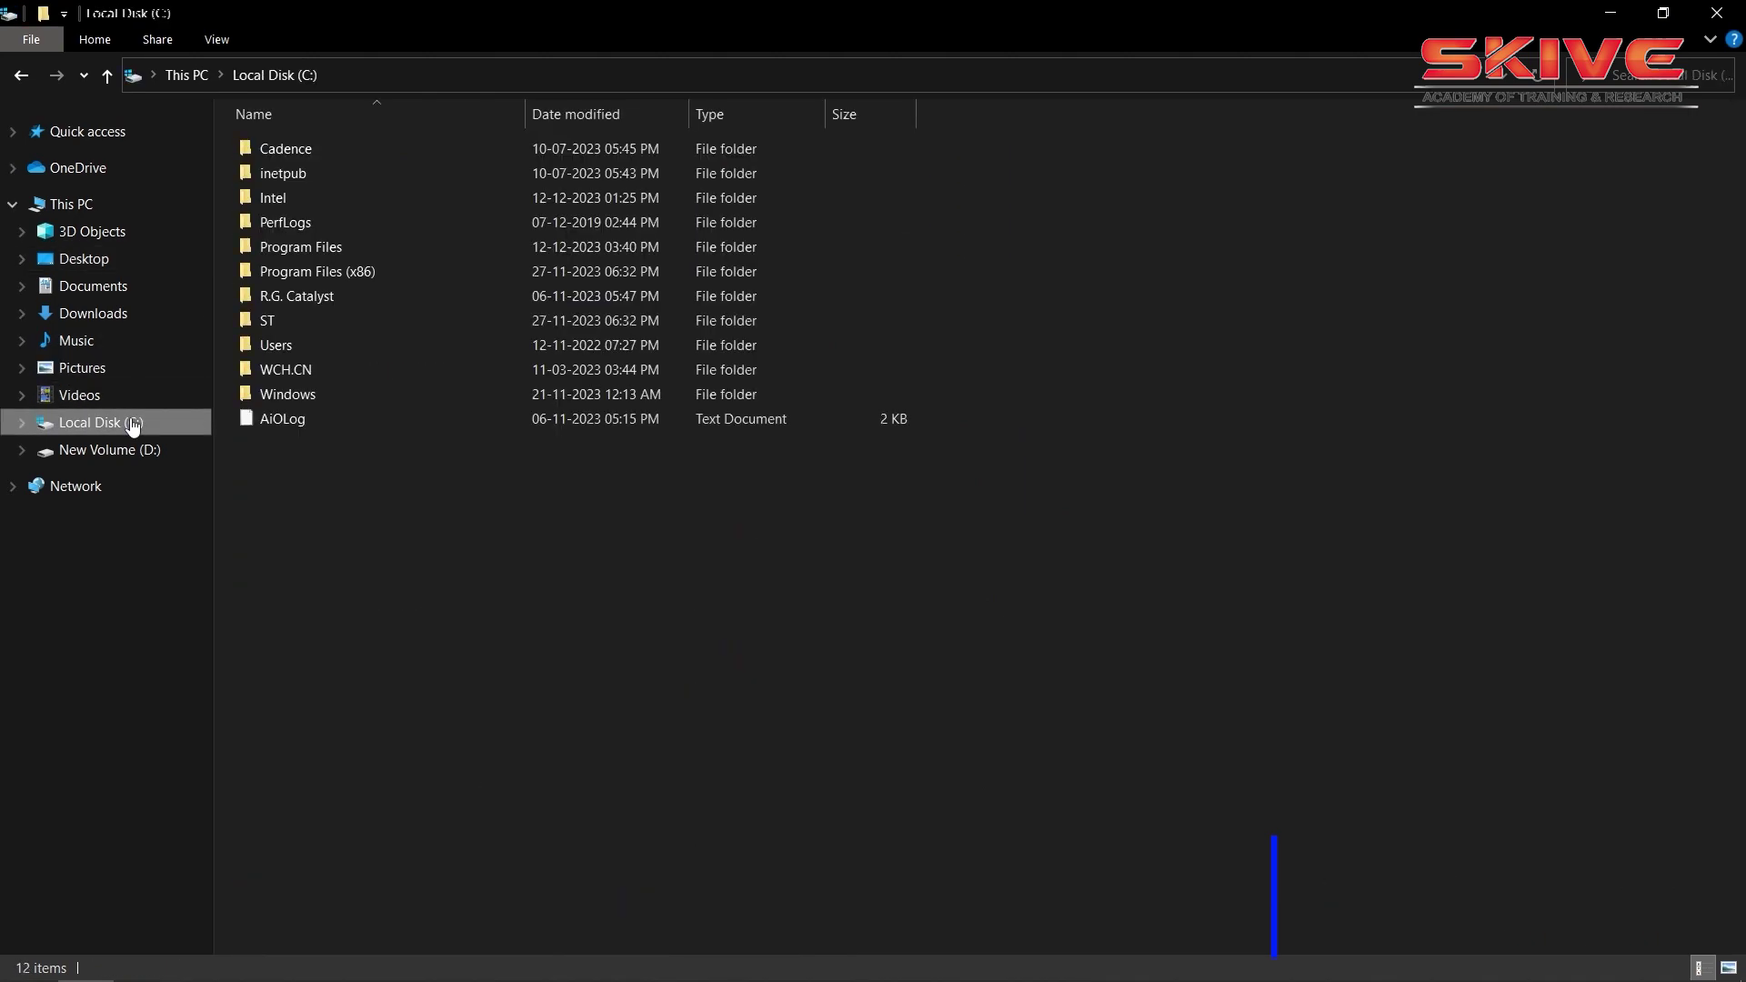
double_click(291, 275)
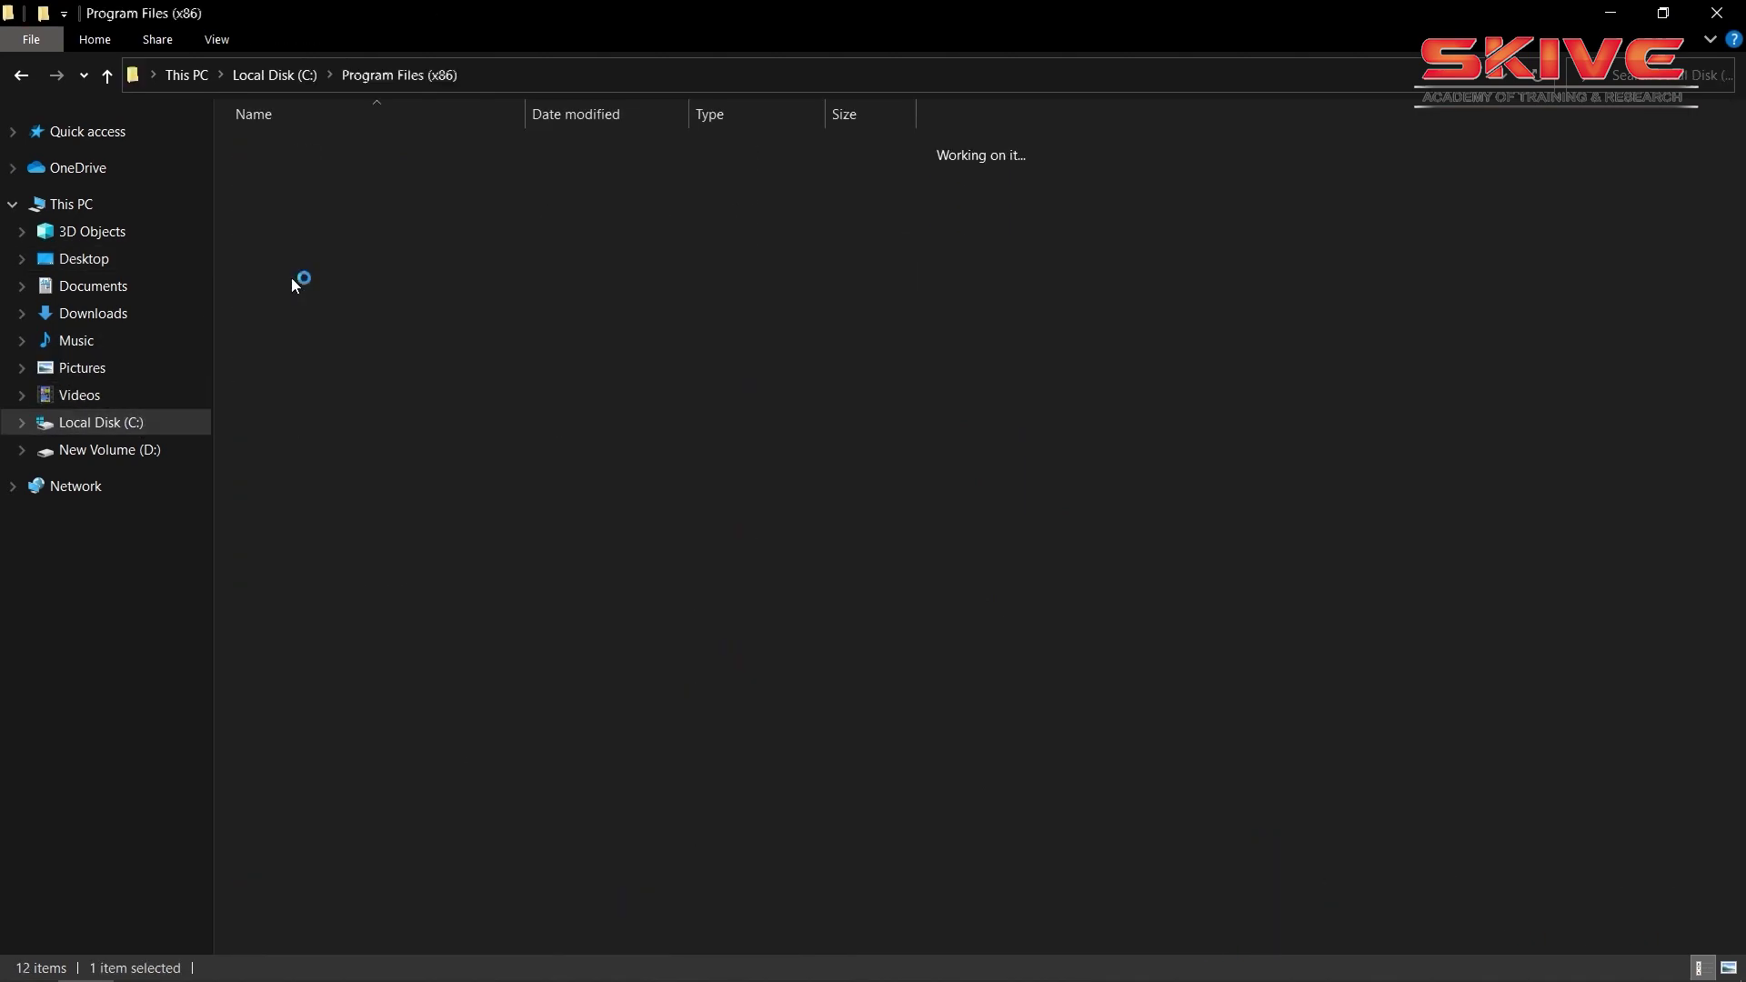
double_click(350, 348)
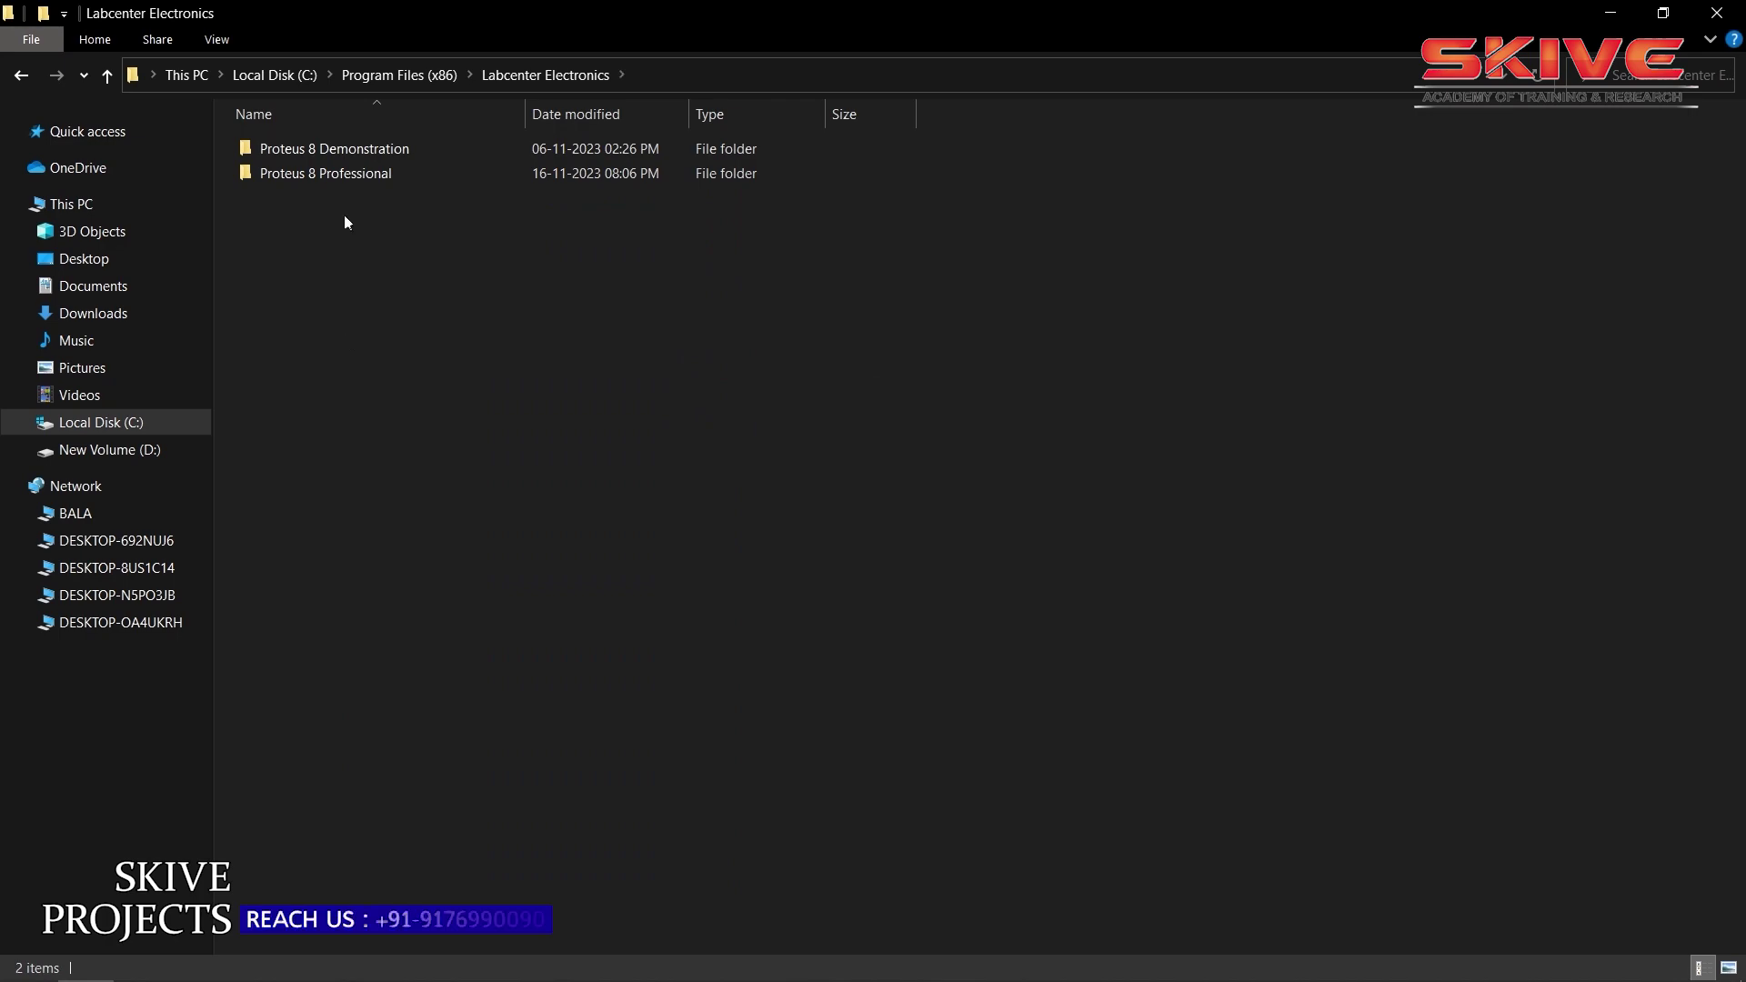
double_click(337, 173)
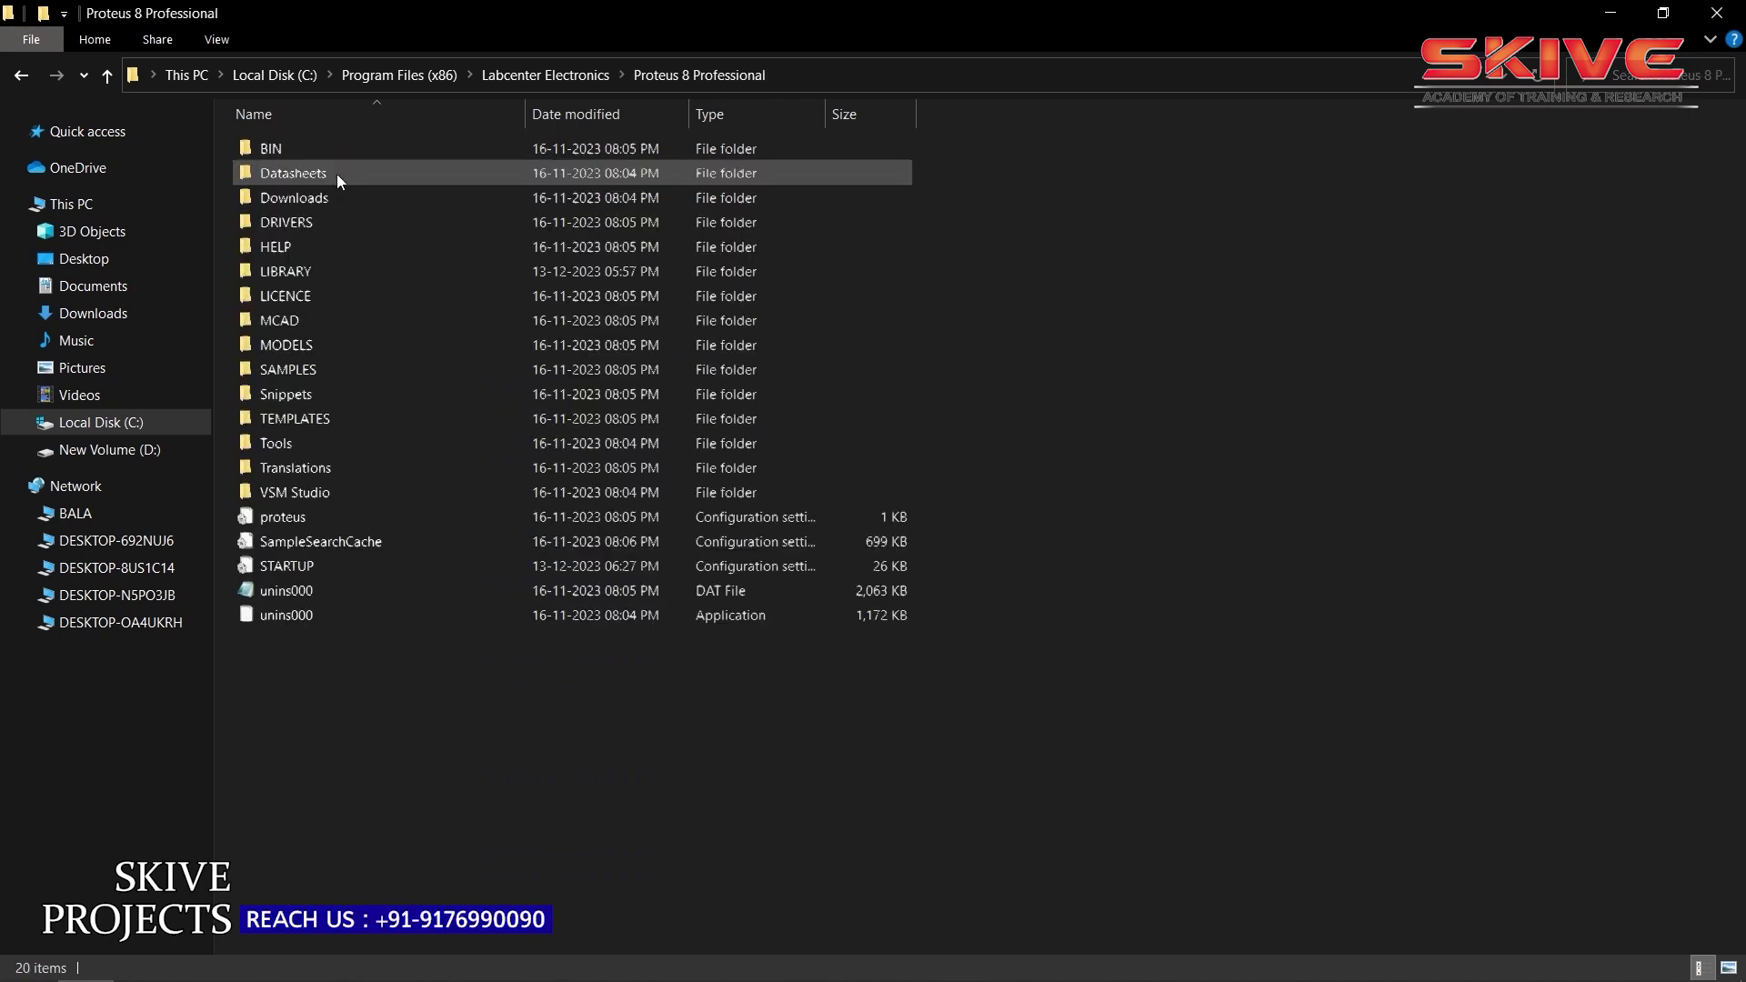
Open the LIBRARY folder to show where the library files are pasted, close File Explorer and switch back to Proteus
double_click(320, 269)
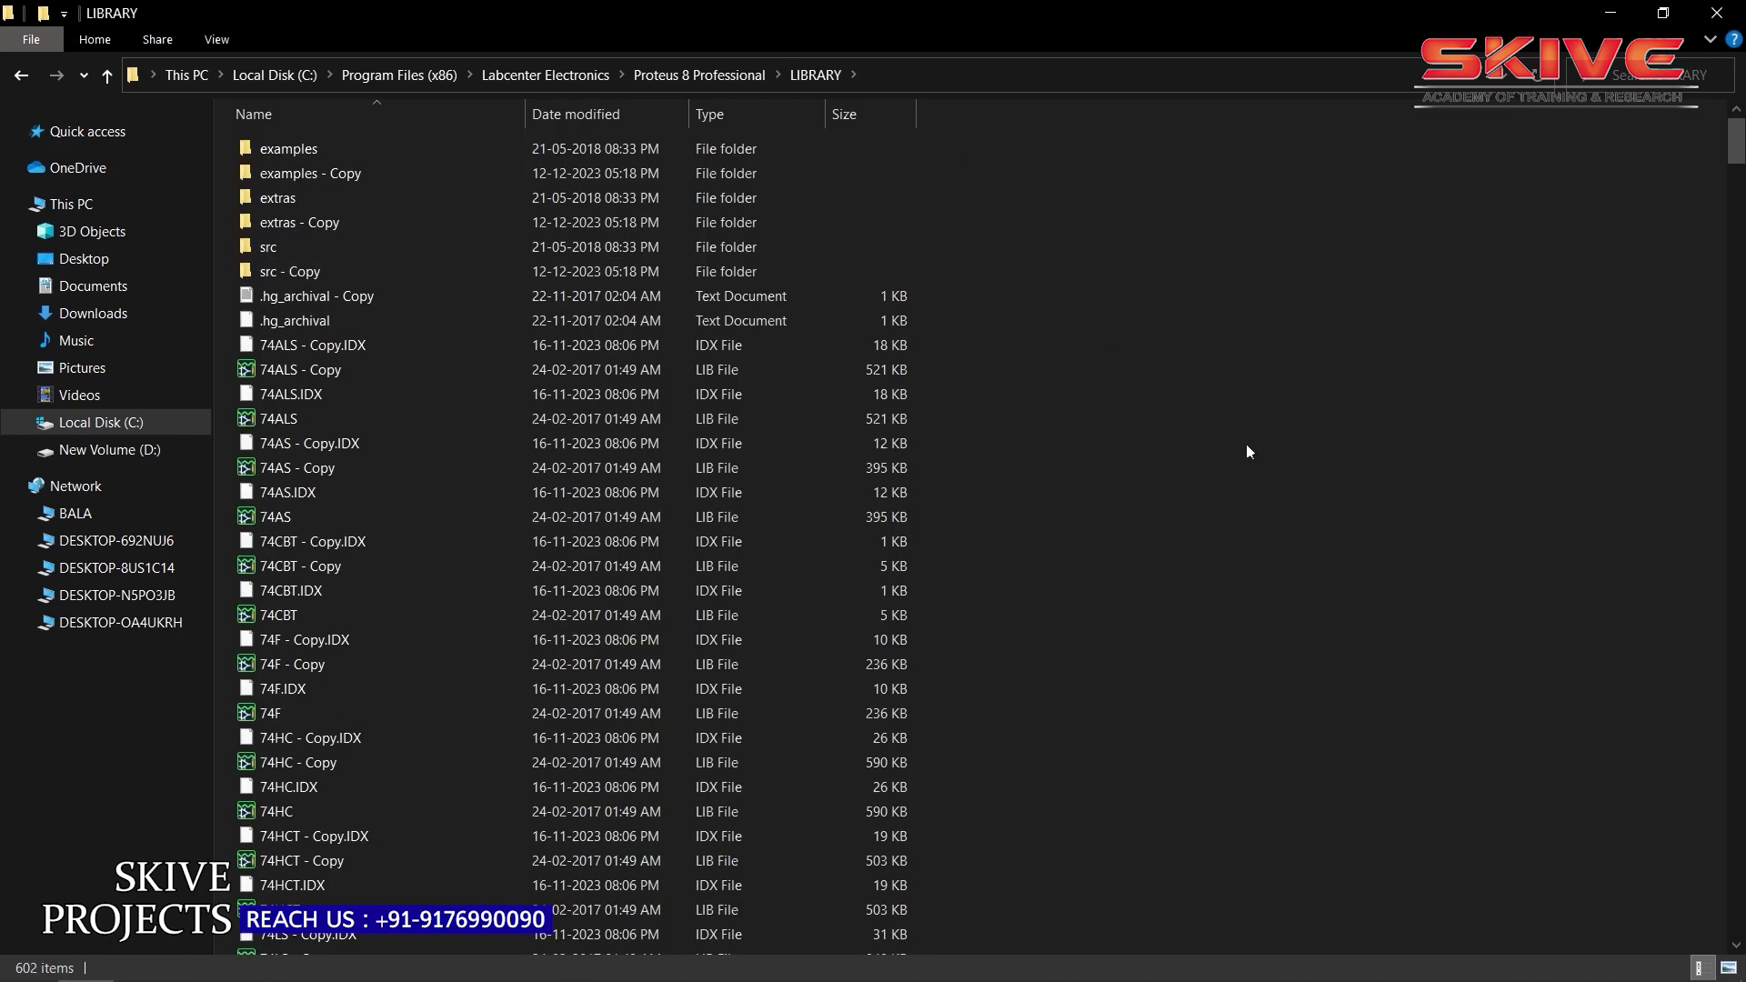
right_click(971, 255)
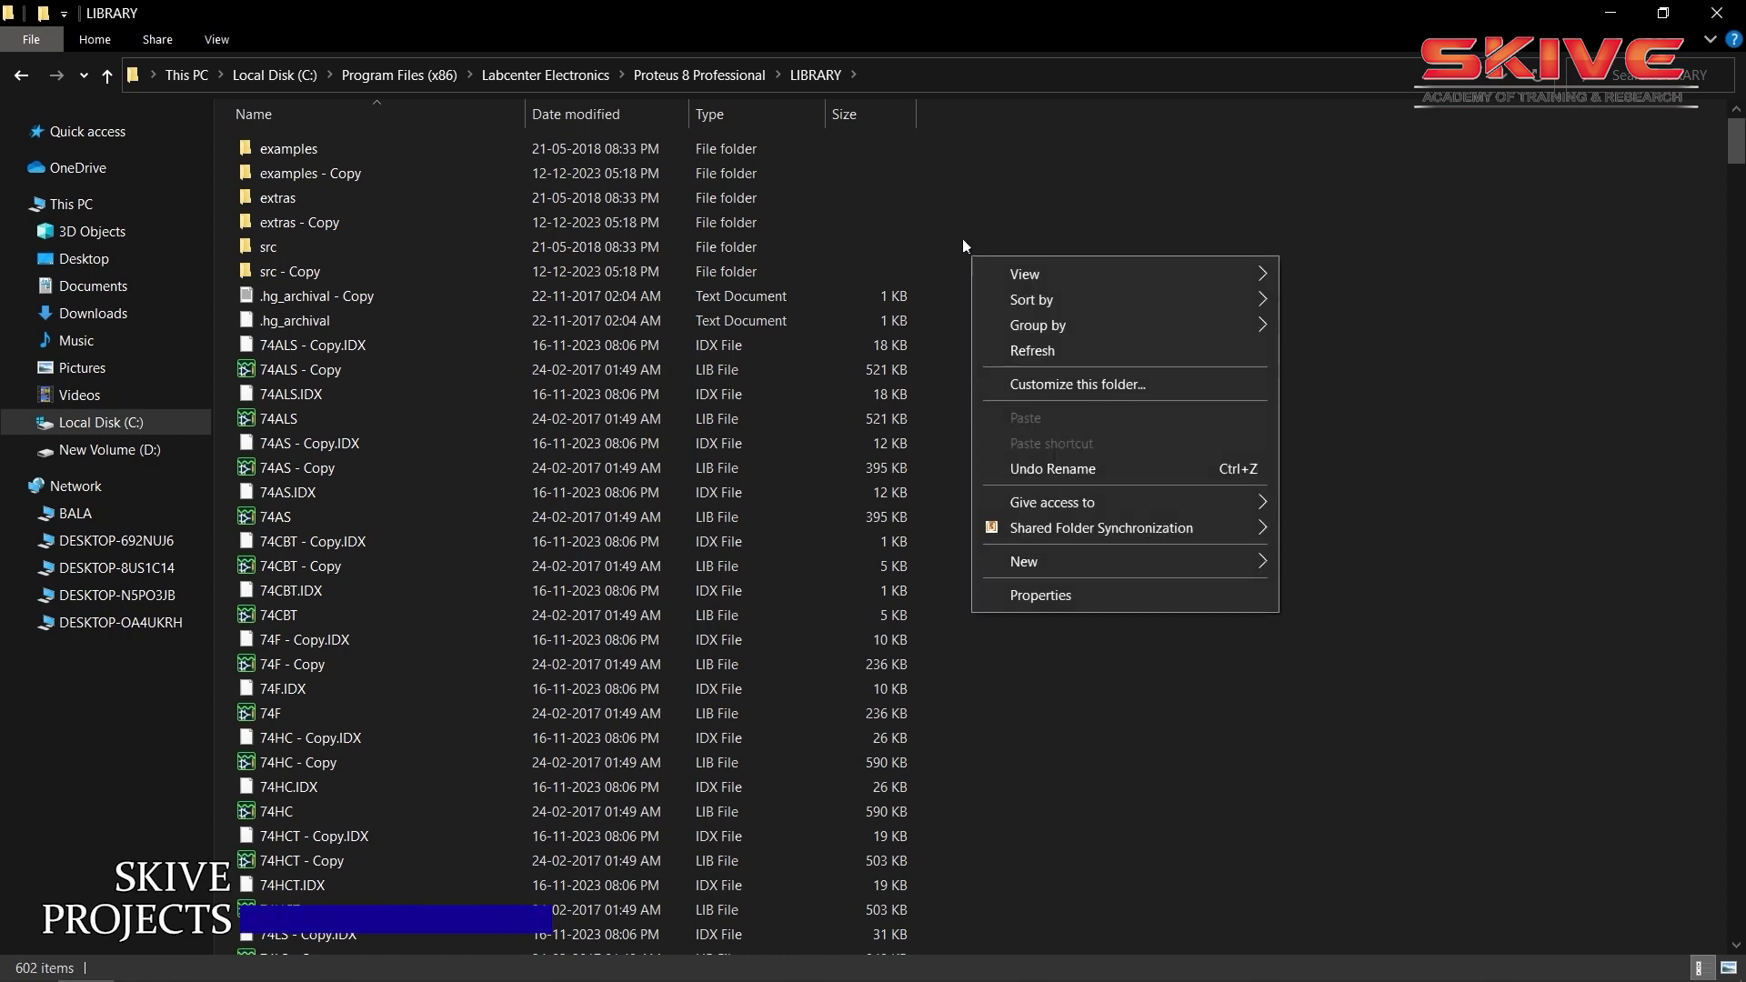
left_click(959, 231)
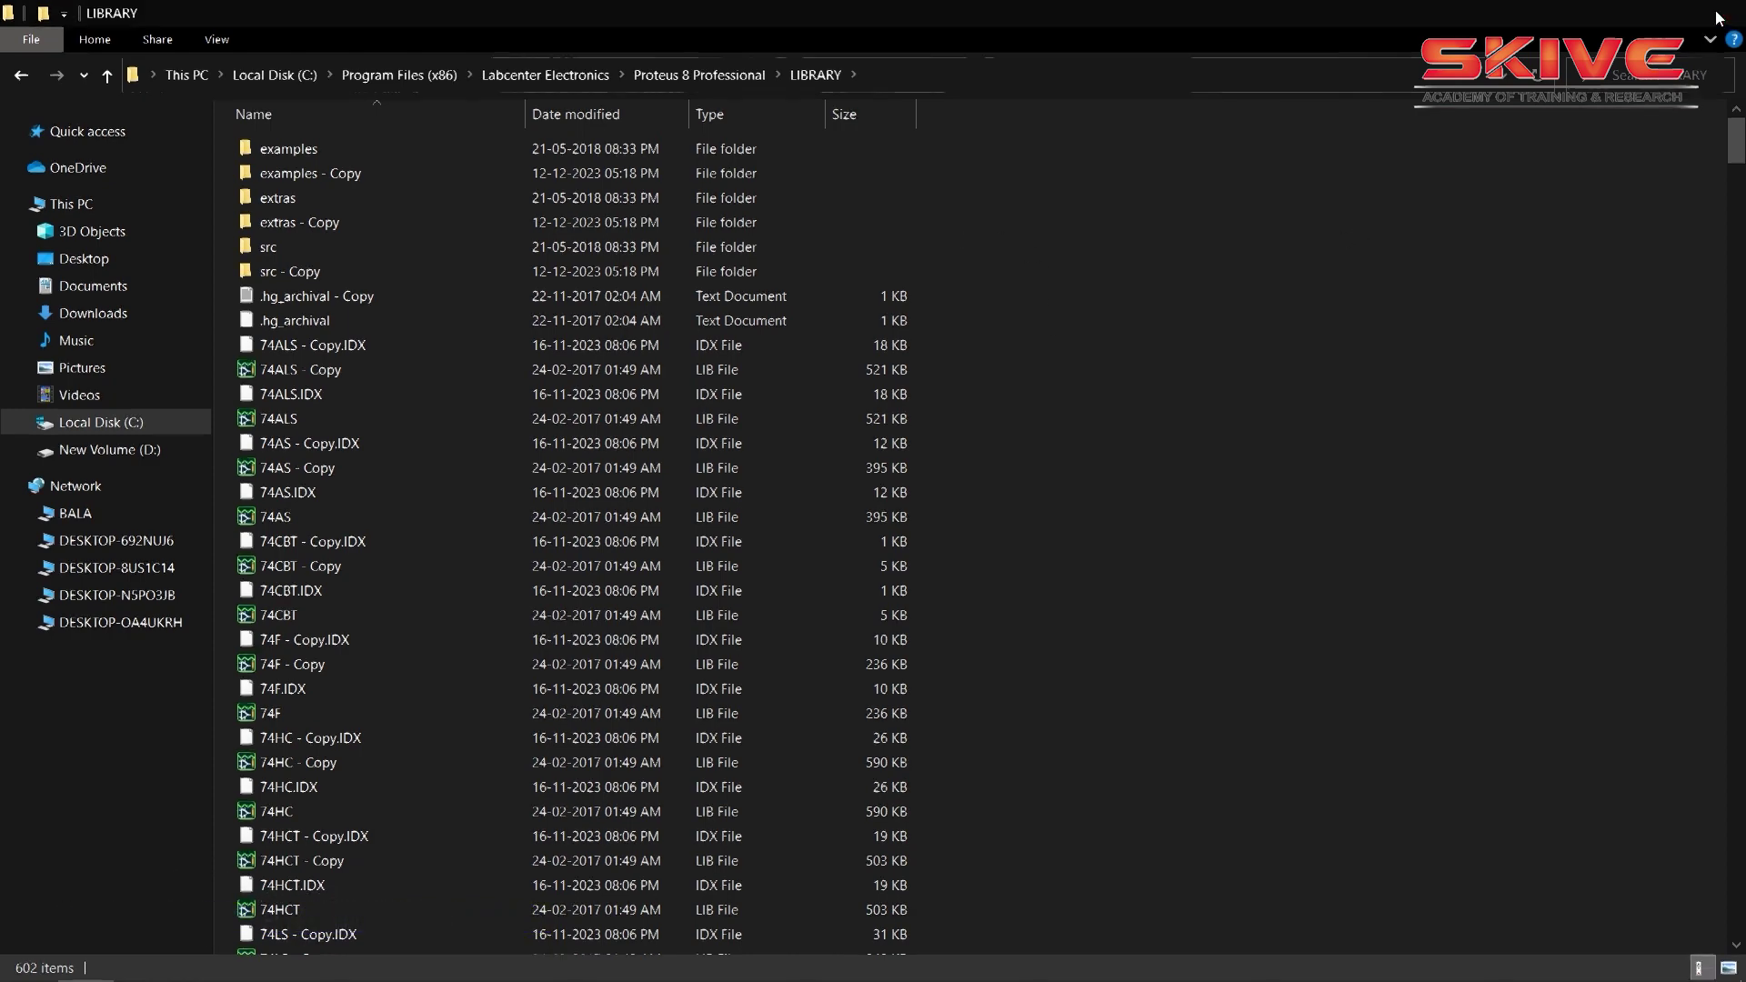
left_click(1716, 13)
left_click(1010, 949)
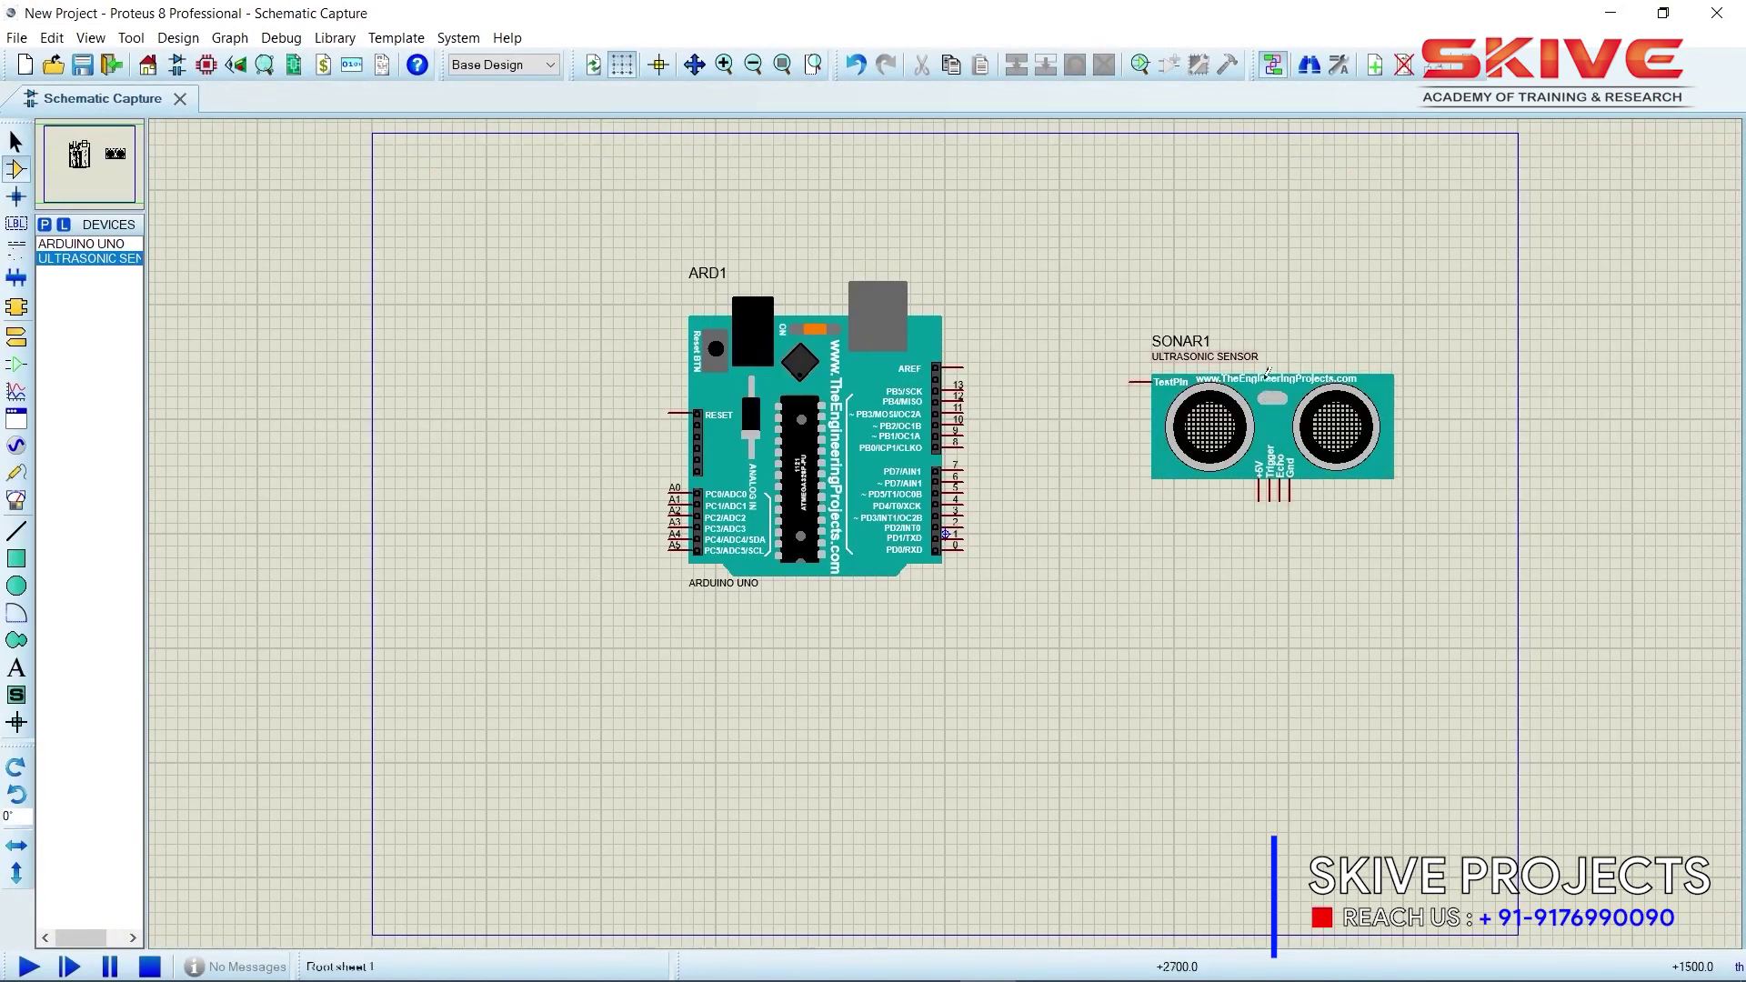
Rotate the ultrasonic sensor clockwise and move it so that its pins face the Arduino Uno's digital pins
left_click(1242, 428)
right_click(1244, 421)
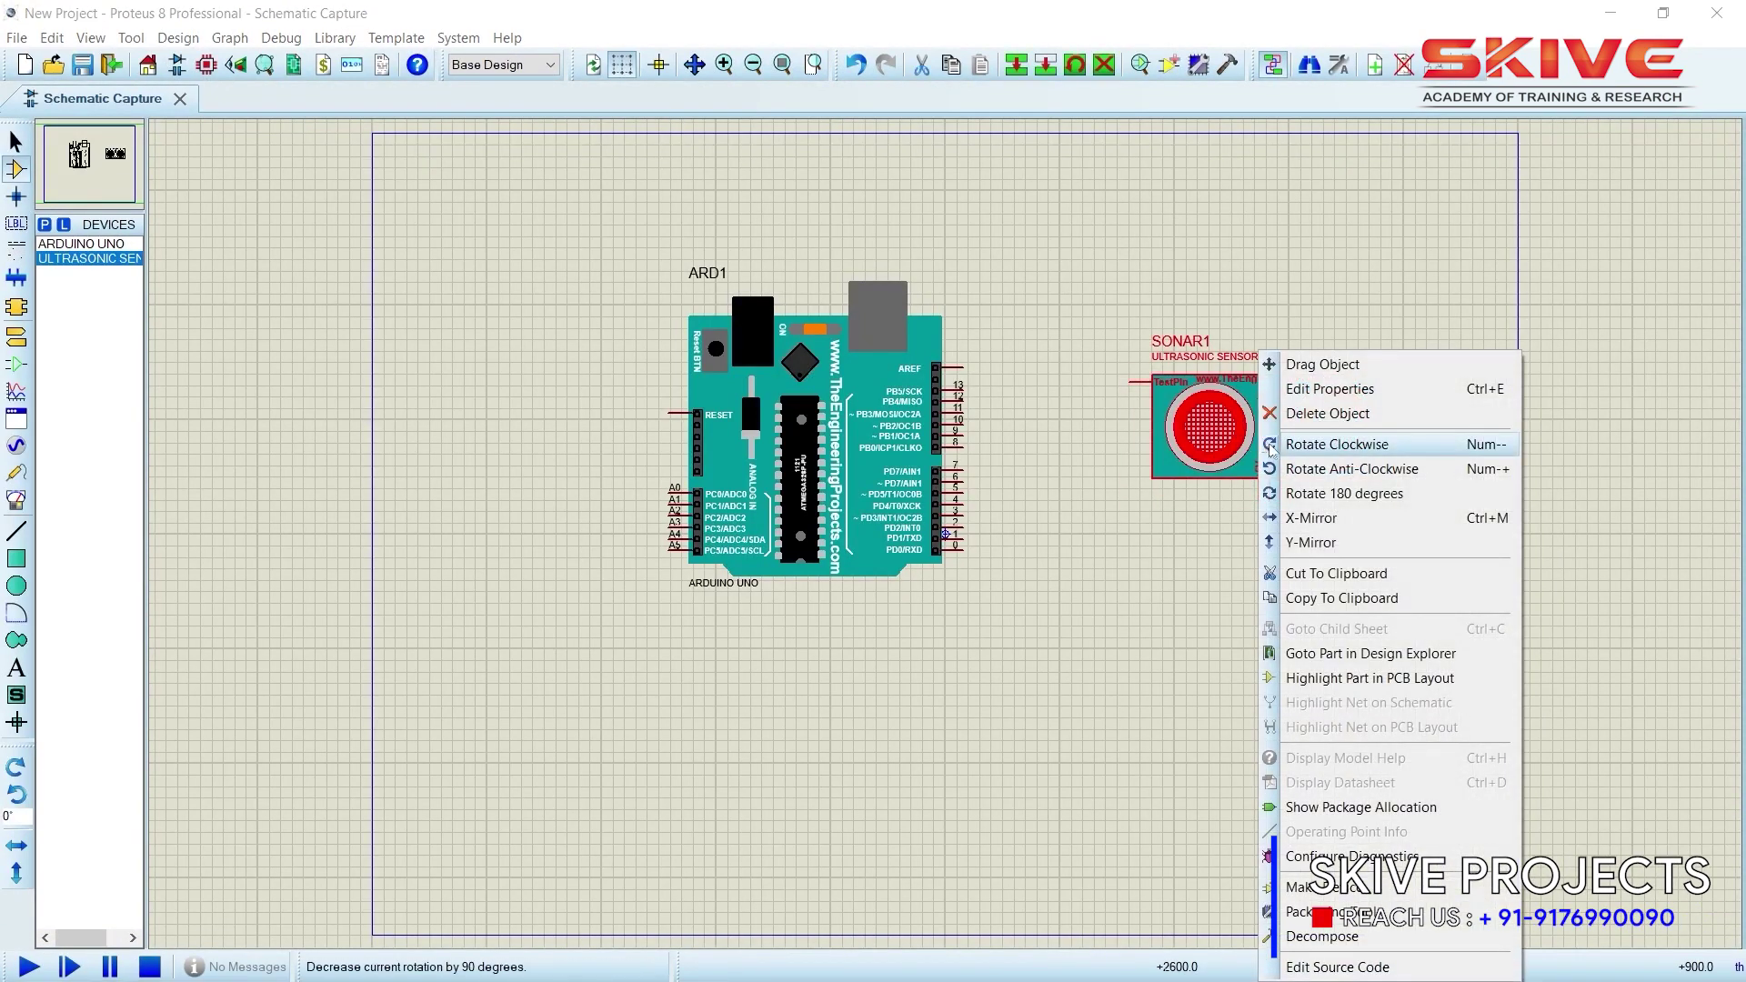
left_click(1273, 446)
left_click_drag(1235, 496, 1188, 438)
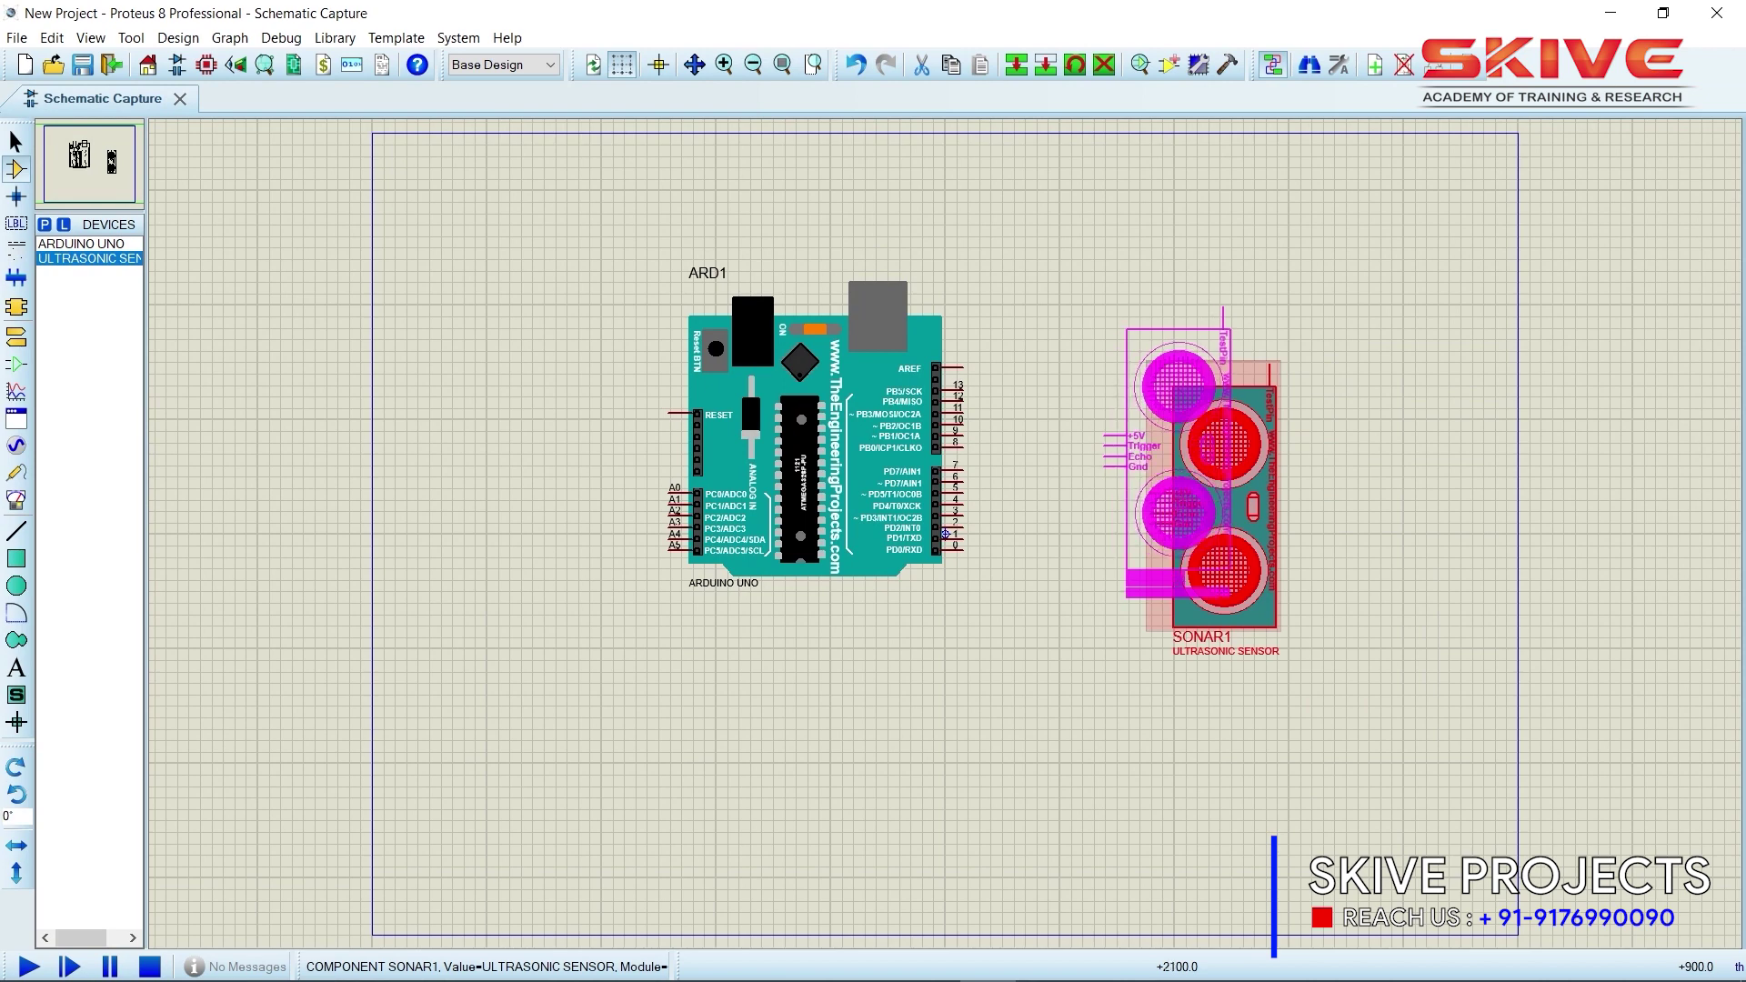
left_click(1032, 541)
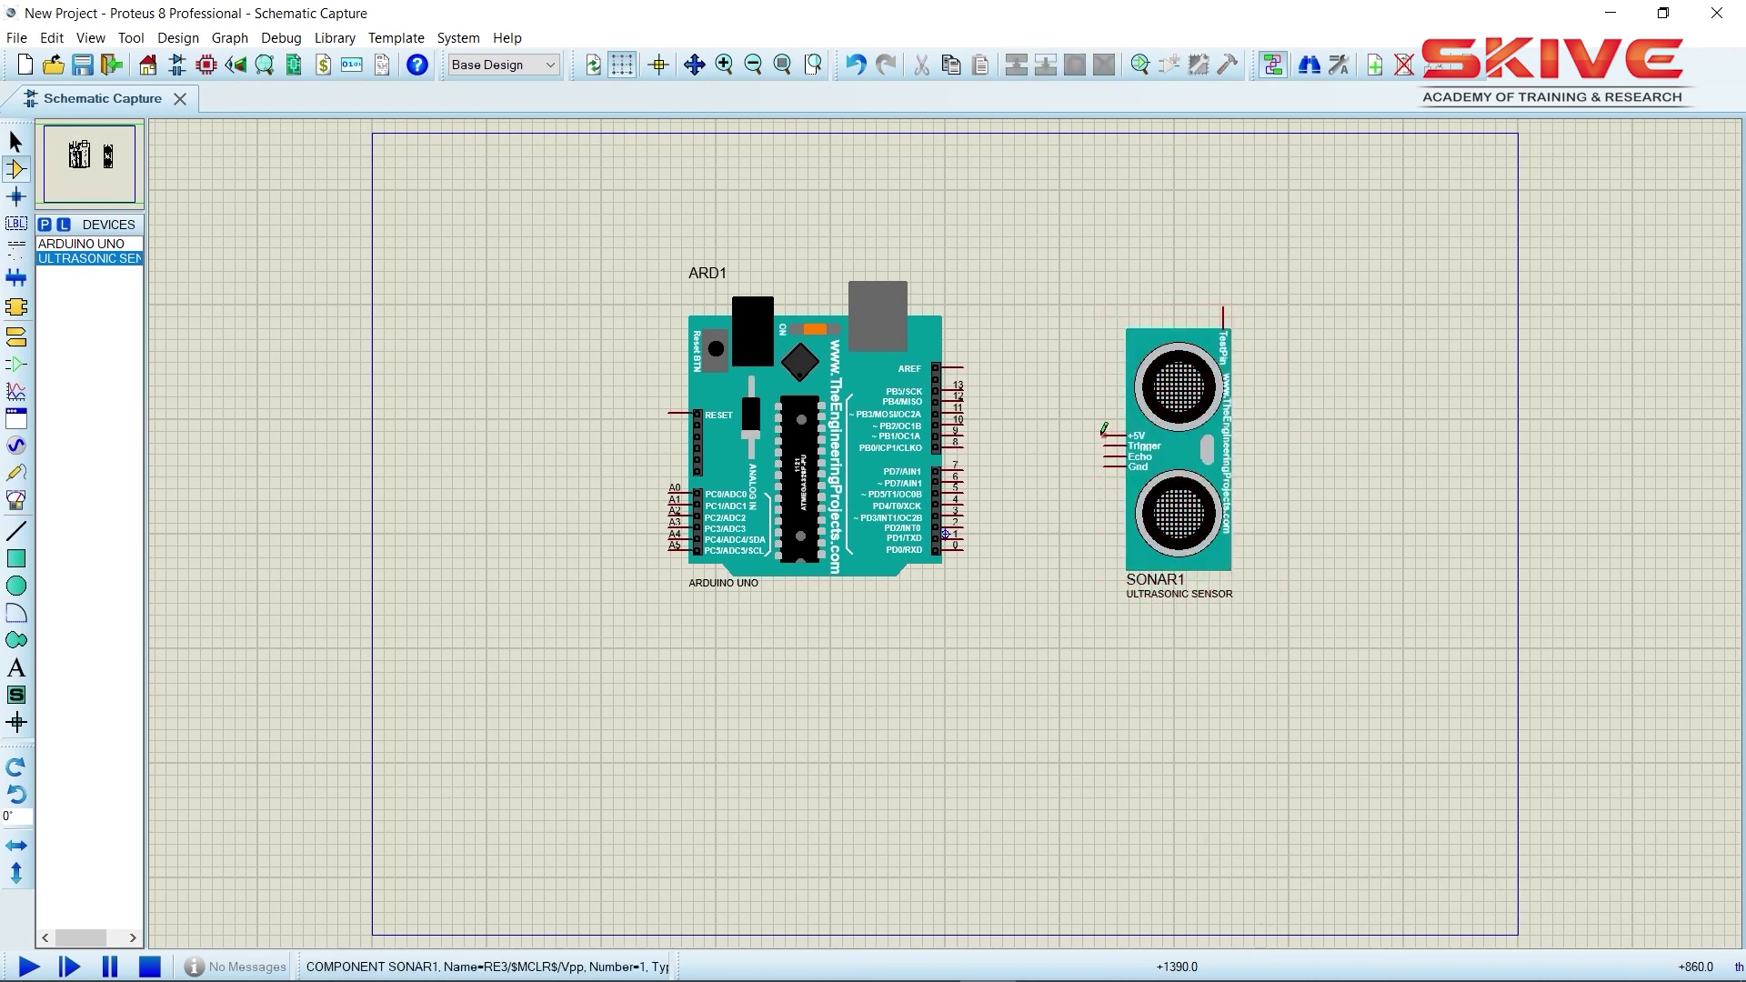
Place a POWER terminal wired to the sensor's +5V pin and a GROUND terminal wired to its Gnd pin
left_click(27, 344)
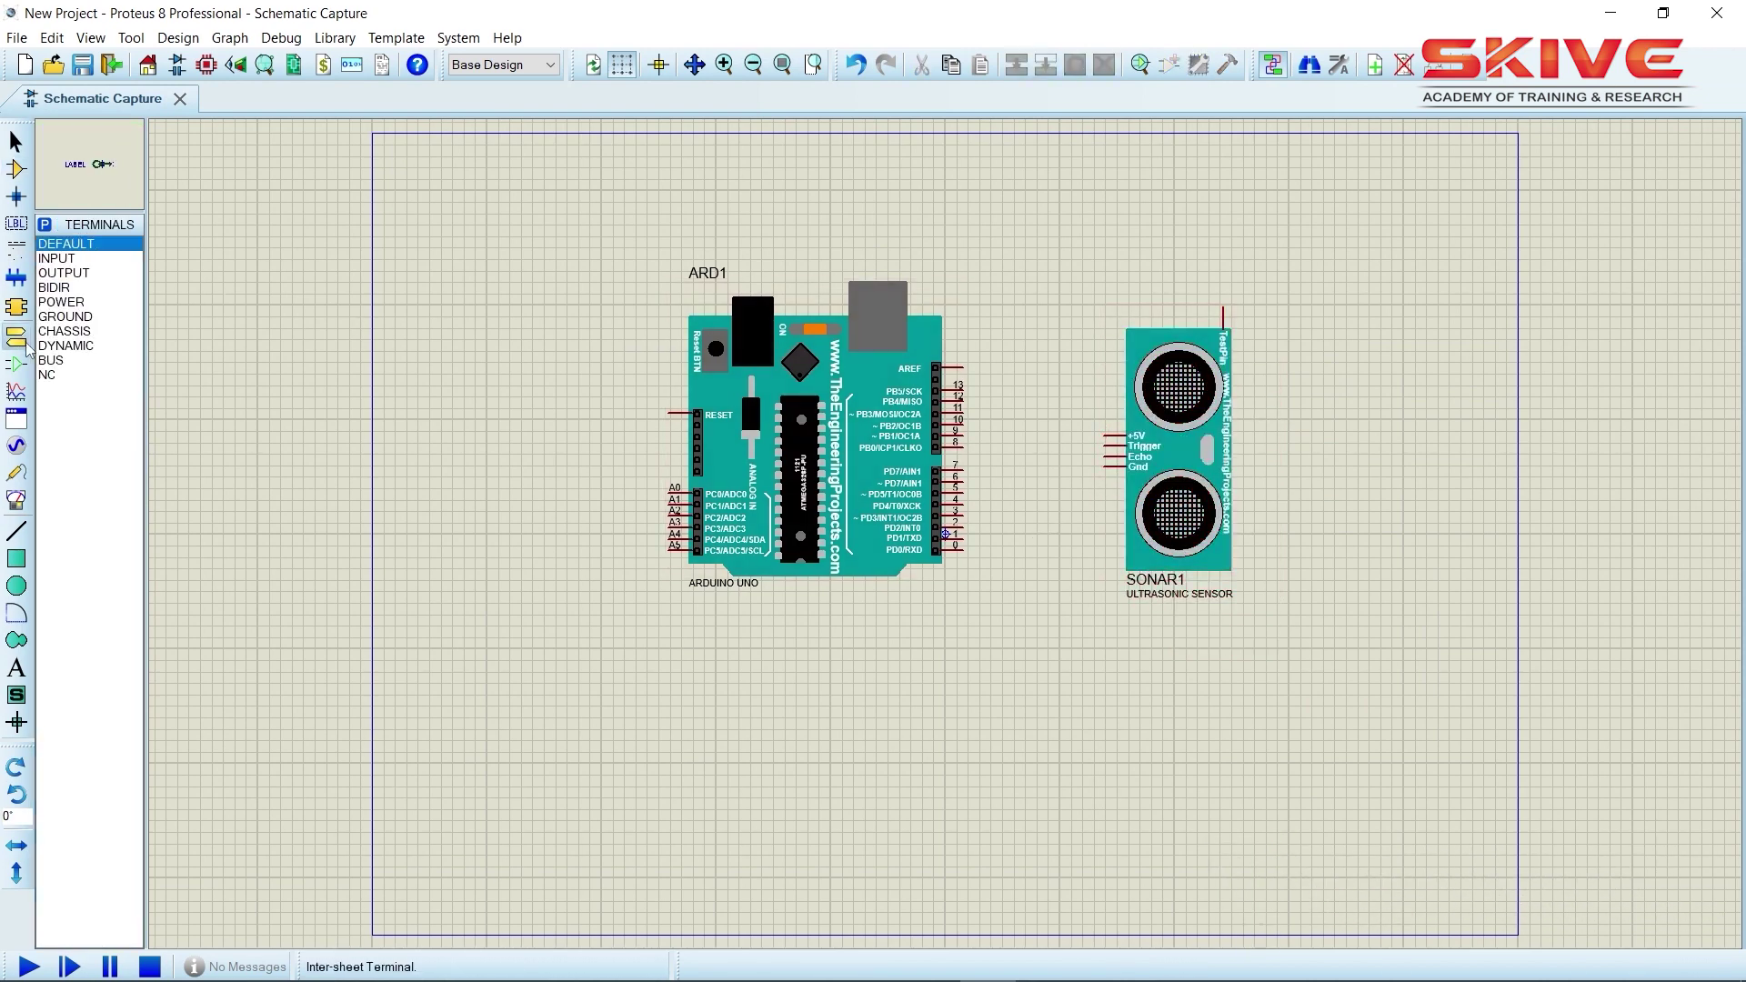
left_click(104, 303)
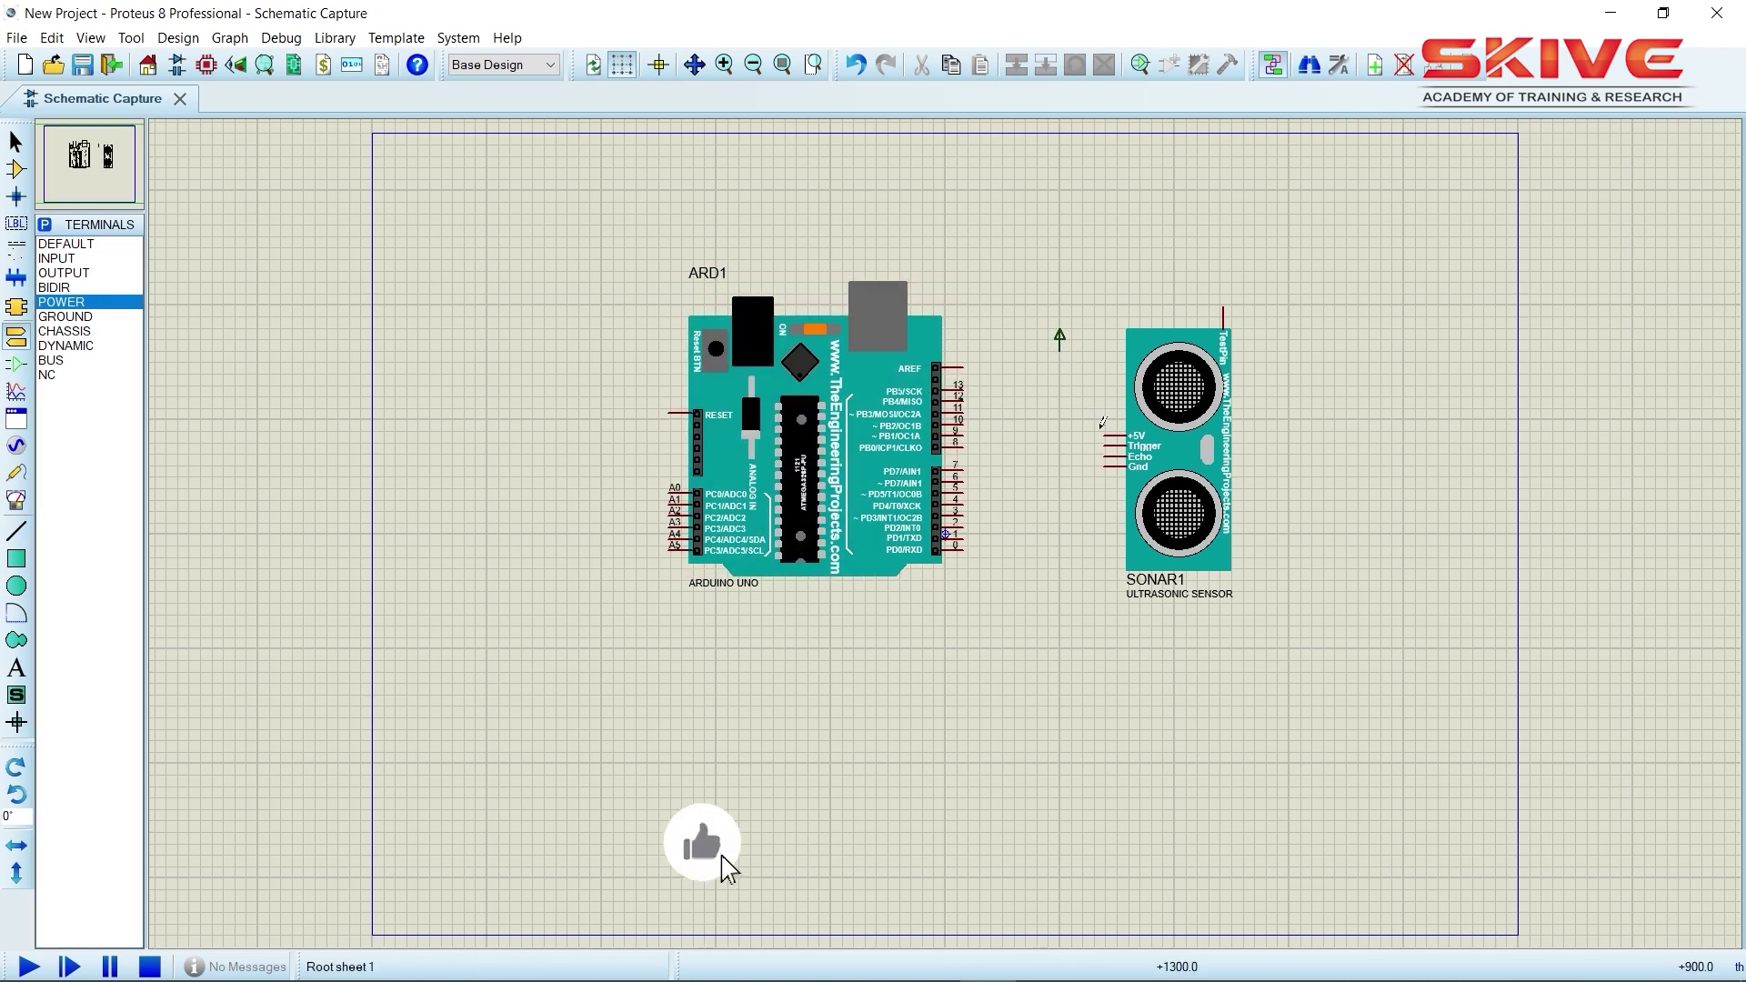
left_click(1103, 435)
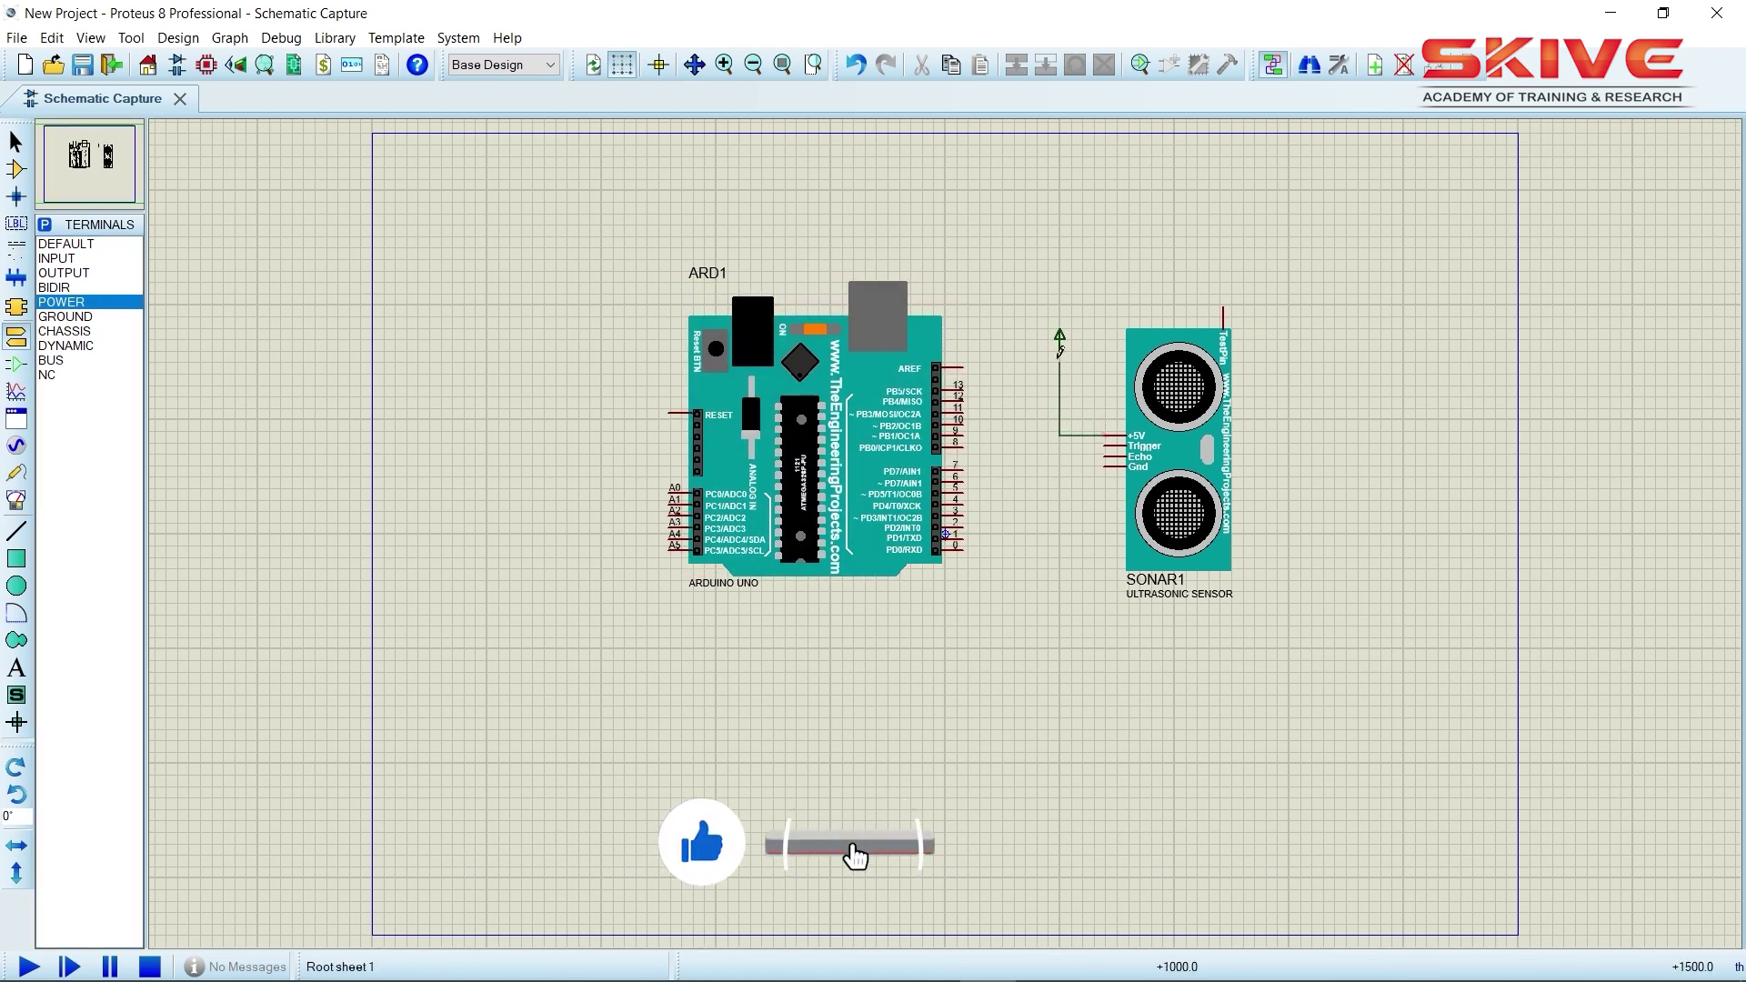
left_click(69, 317)
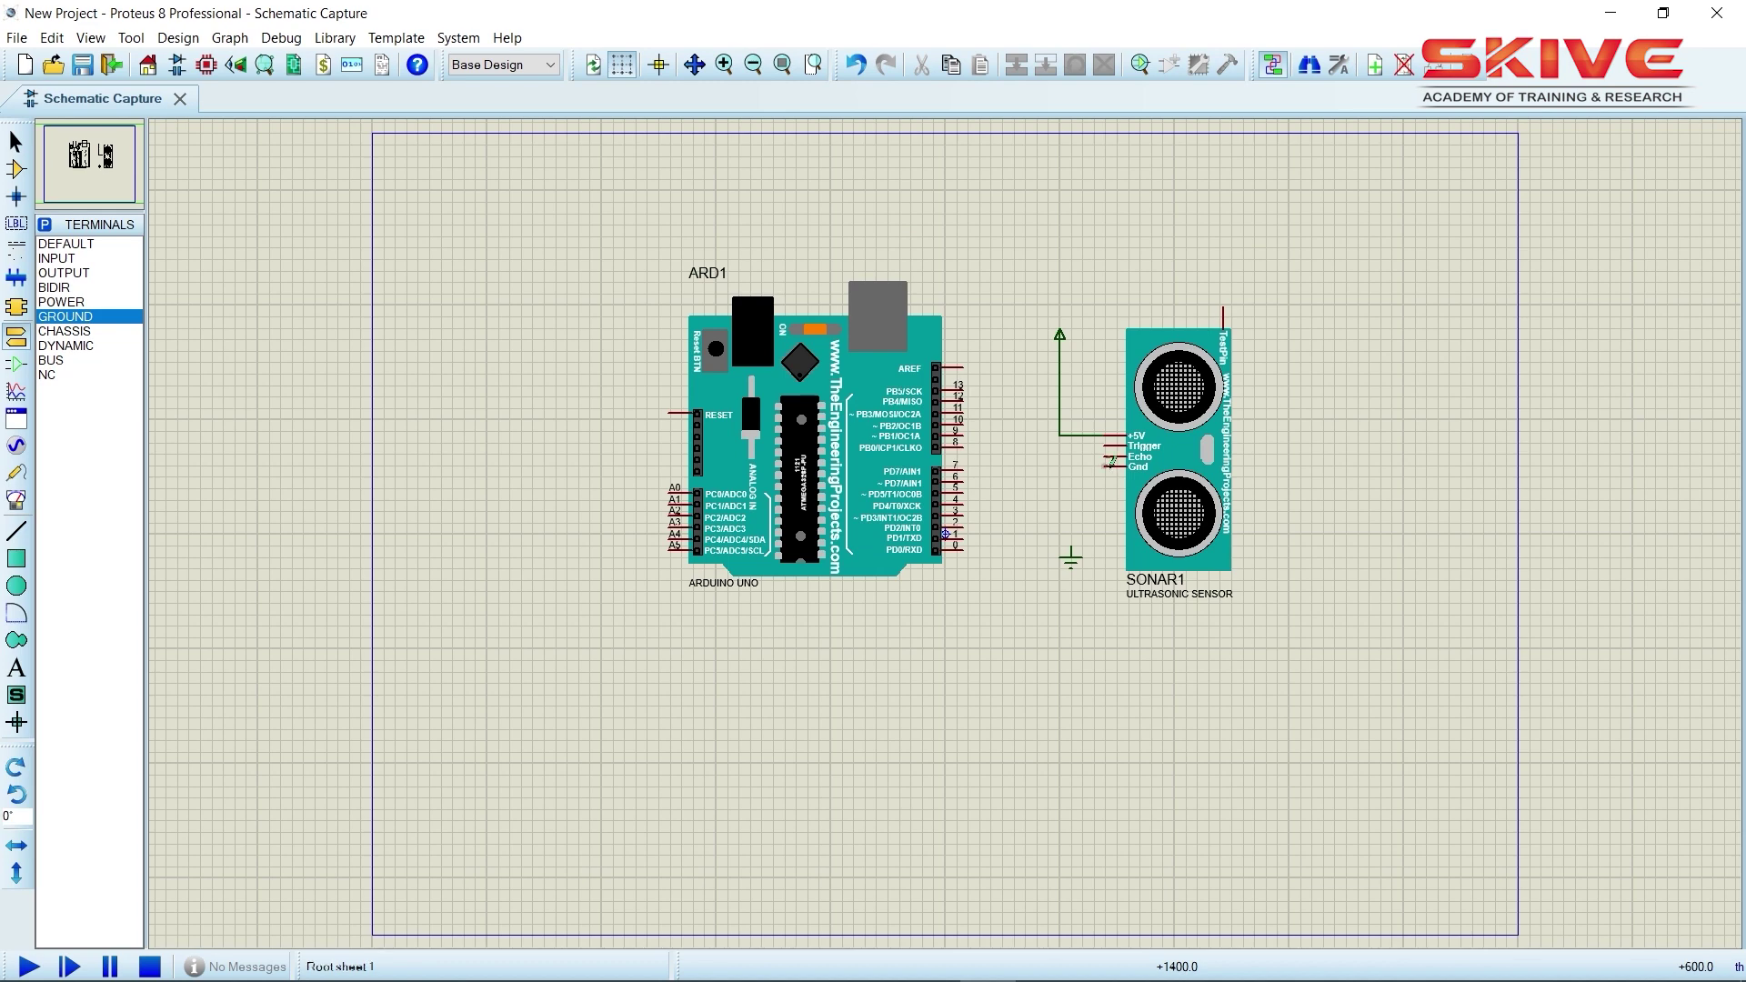
left_click(1073, 538)
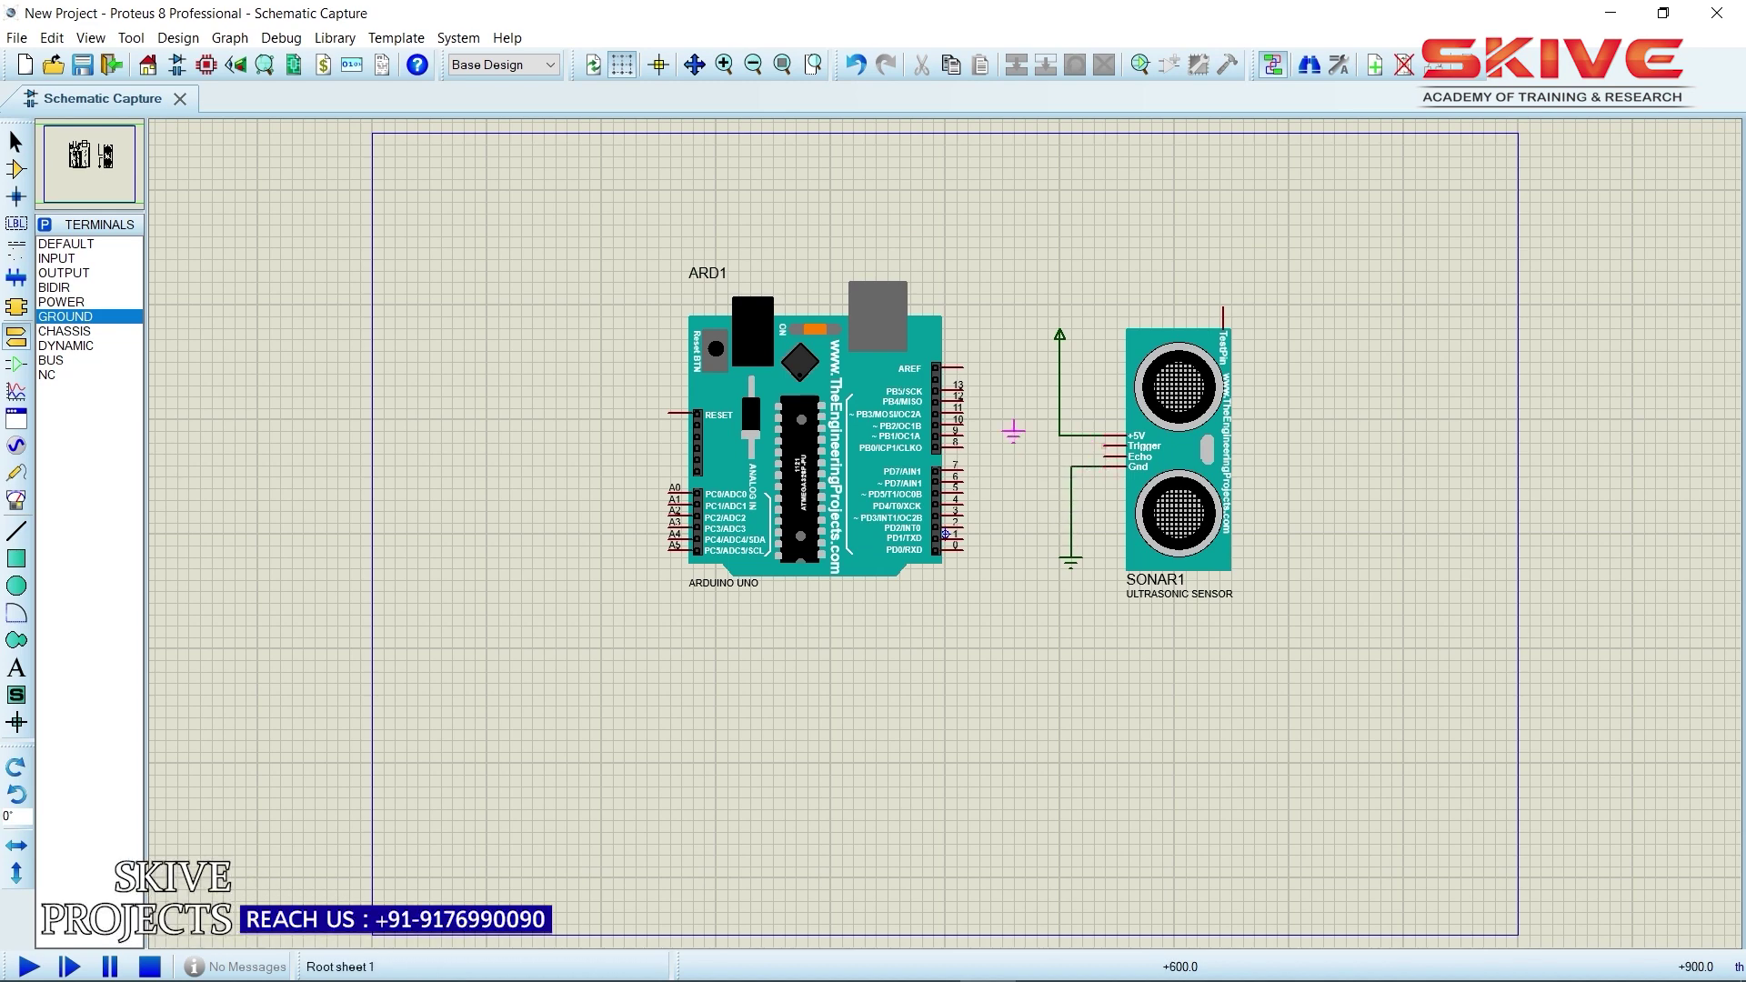
Wire the sensor's Trigger pin to Arduino pin 11 and its Echo pin to Arduino pin 10
left_click(1104, 445)
left_click(965, 414)
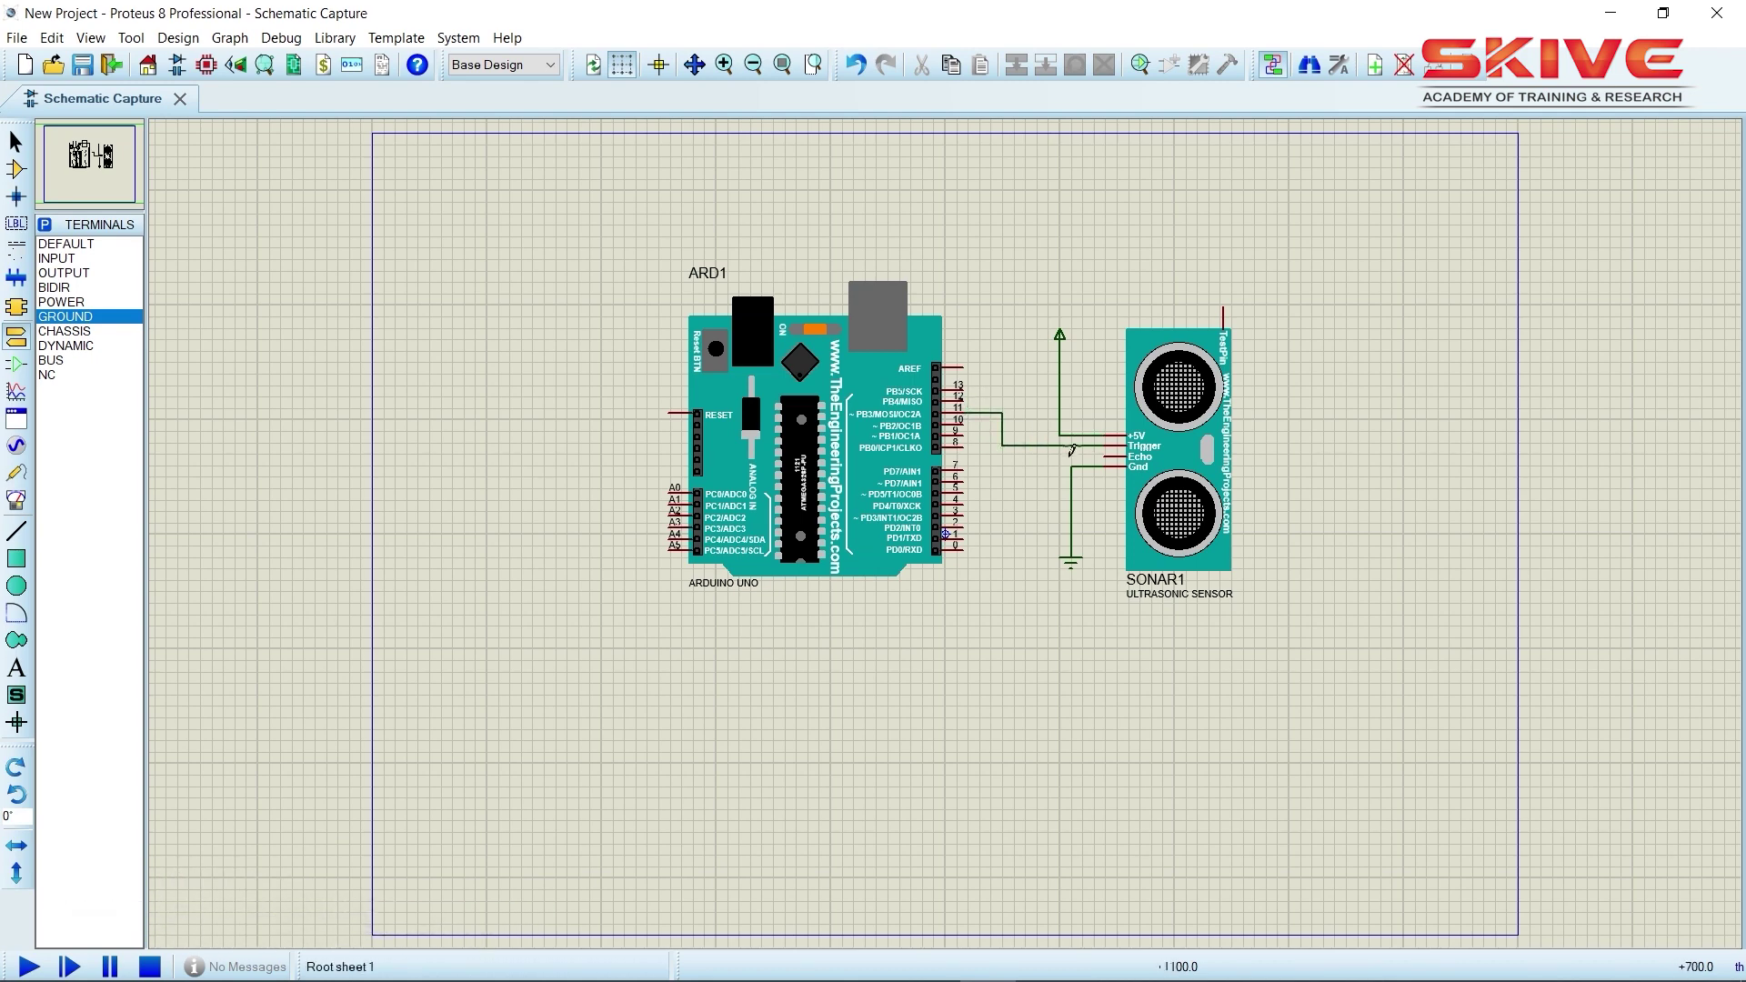
left_click(1101, 455)
left_click(965, 420)
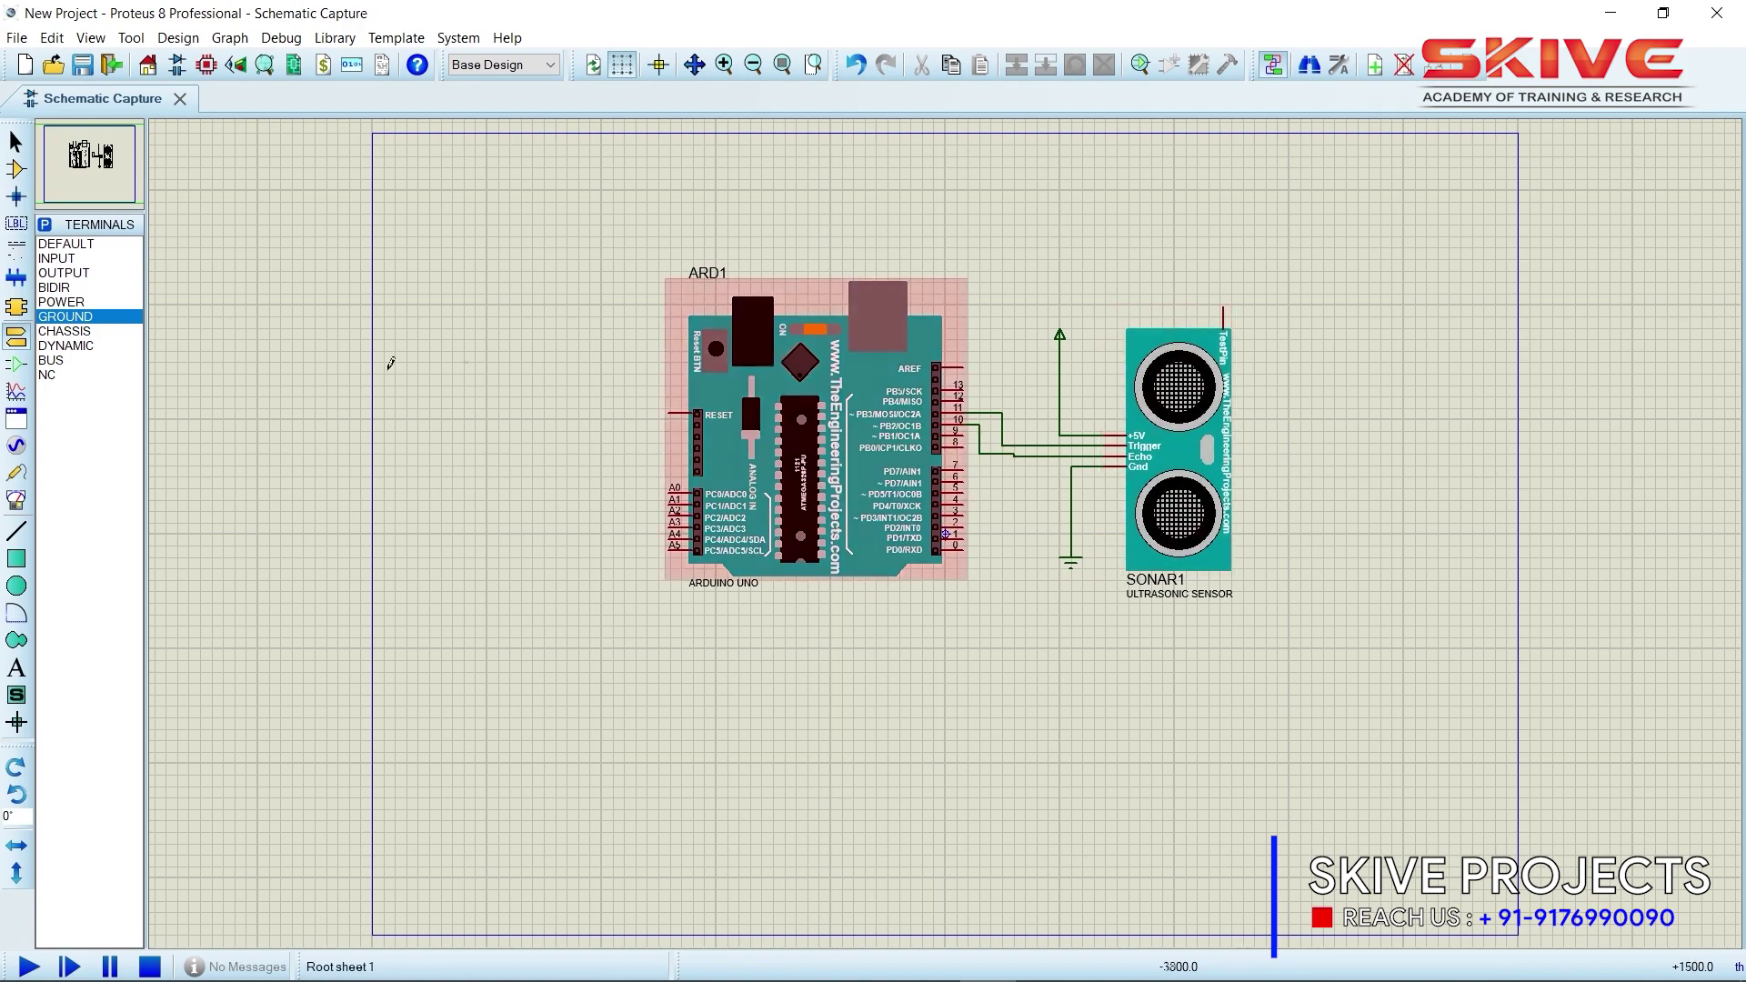
Search the device library for "pot" and pick the POT-HG high granularity interactive potentiometer
left_click(16, 169)
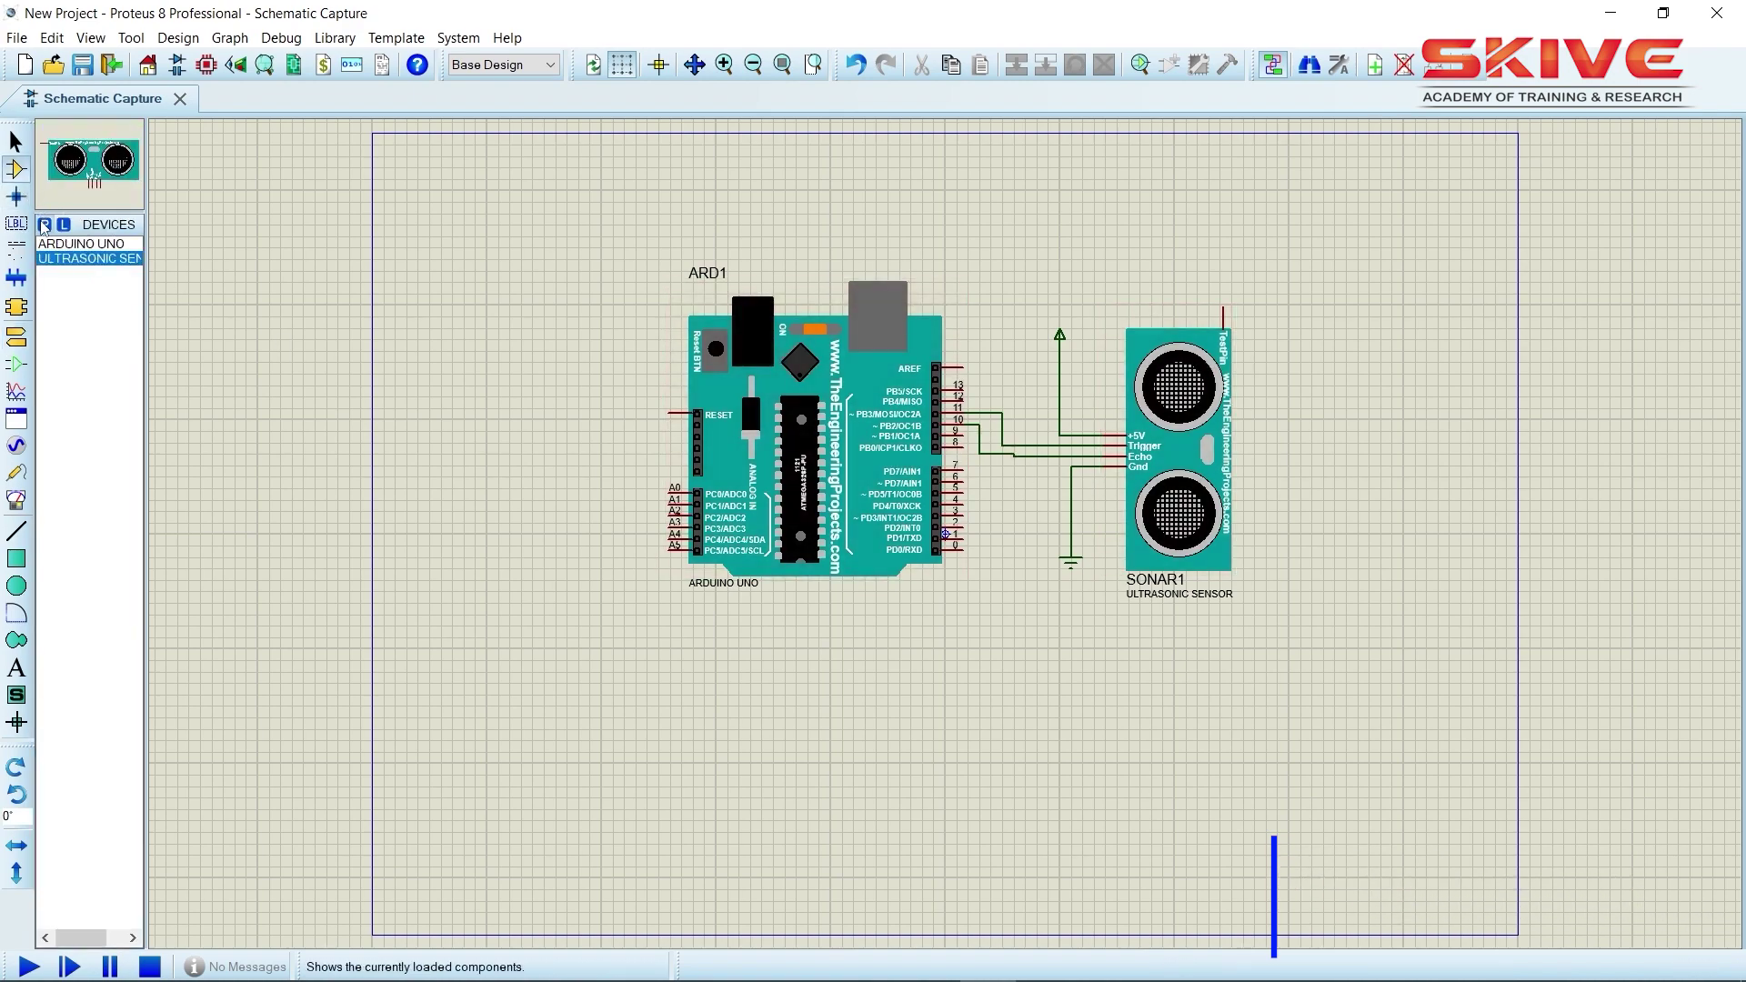
left_click(43, 225)
type("pot")
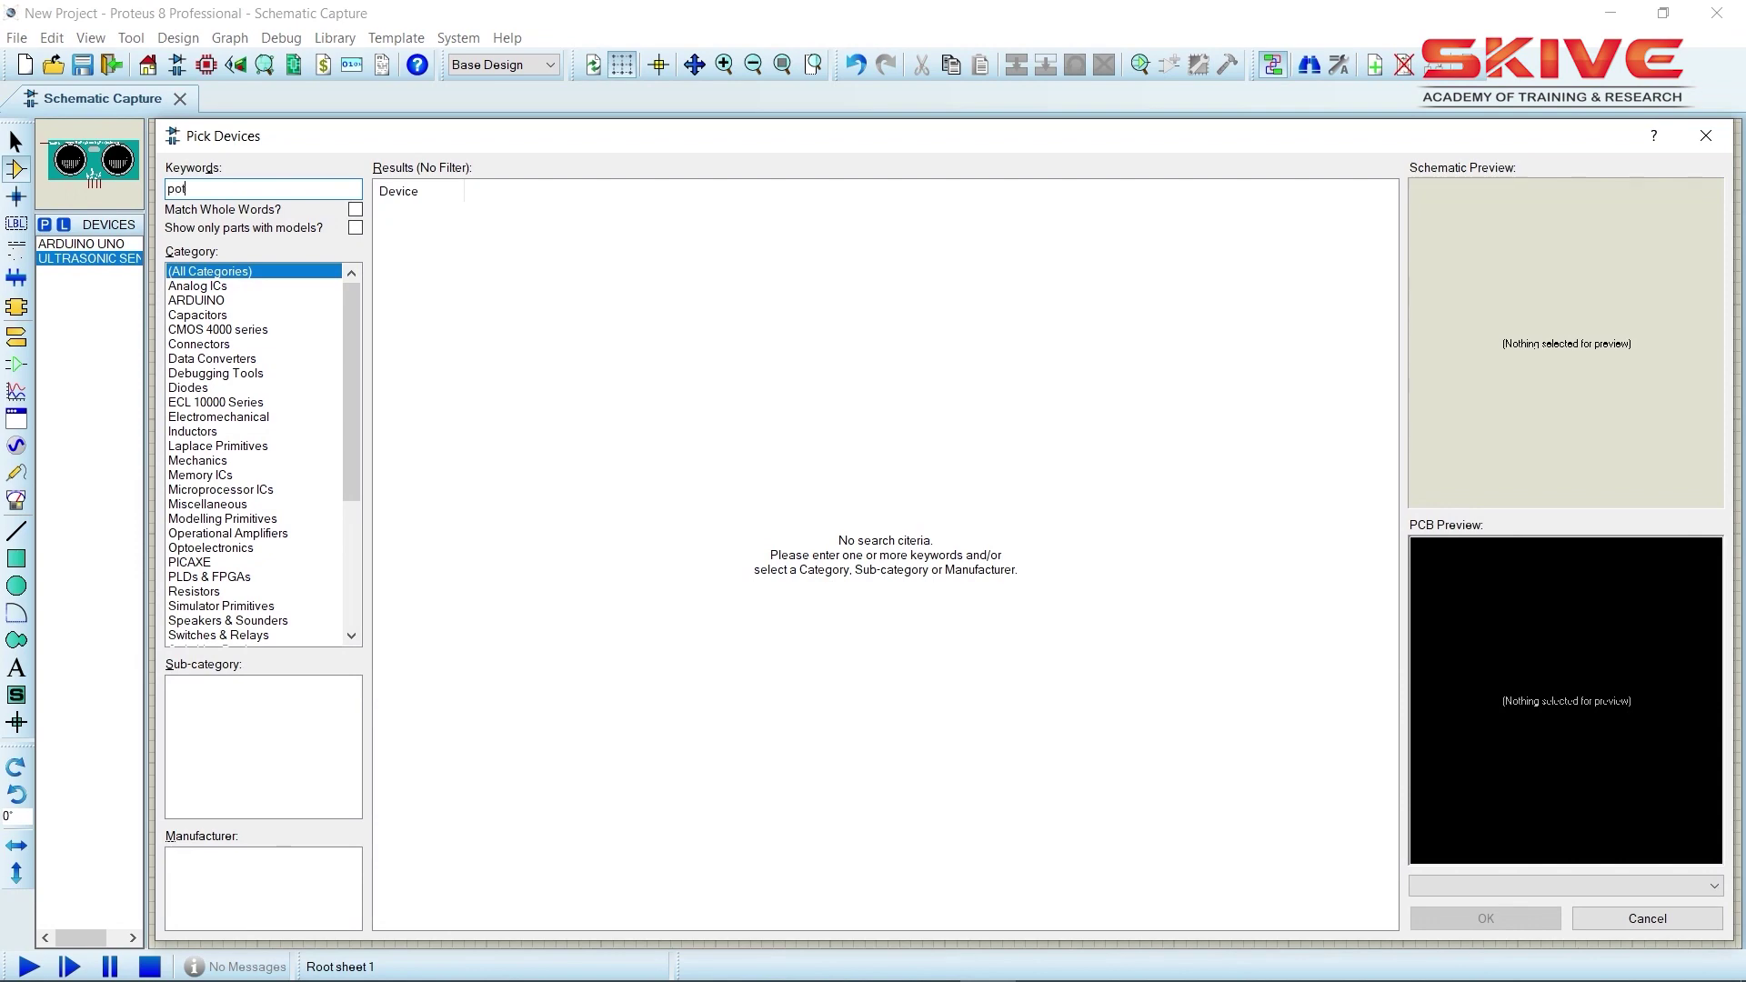
left_click(682, 430)
key("Down")
key("Down")
key("Down")
key("Down")
key("Down")
key("Down")
key("Down")
key("Down")
key("Down")
key("Down")
key("Down")
key("Down")
key("Down")
key("Down")
key("Down")
key("Down")
key("Down")
key("Down")
key("Down")
key("Down")
key("Down")
key("Down")
key("Down")
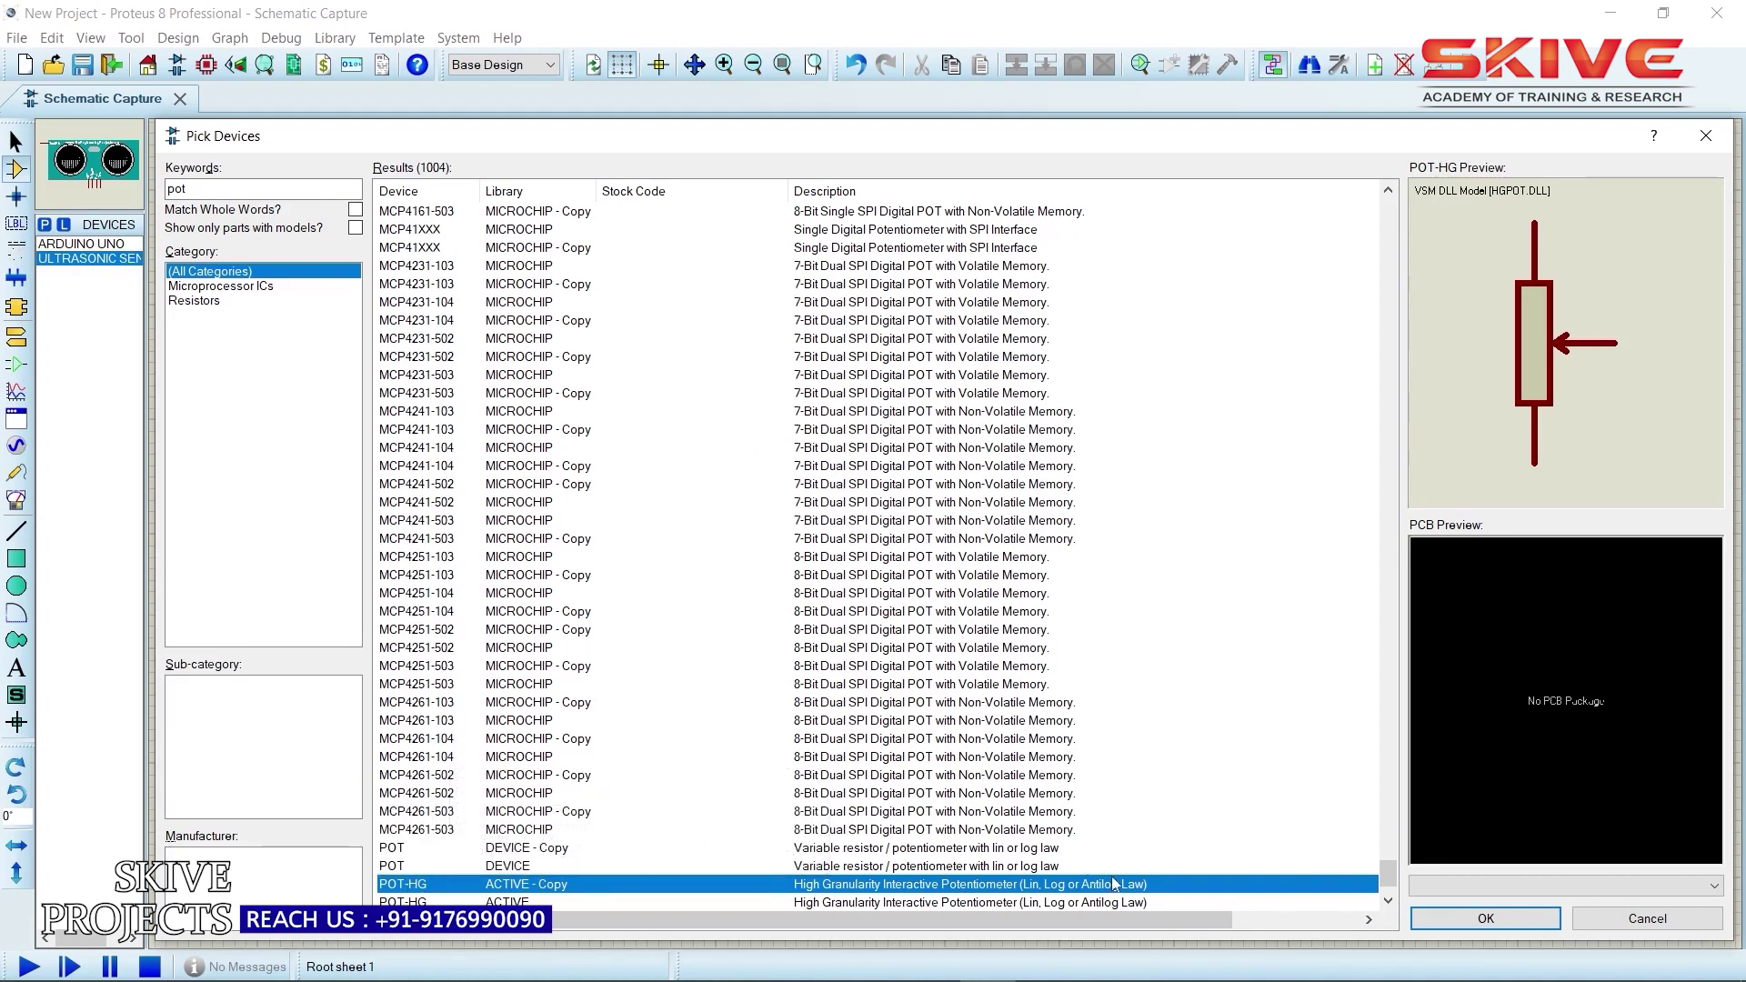
left_click(1458, 921)
Place the POT-HG potentiometer above the ultrasonic sensor and wire its wiper to the sensor's TestPin
left_click(1196, 227)
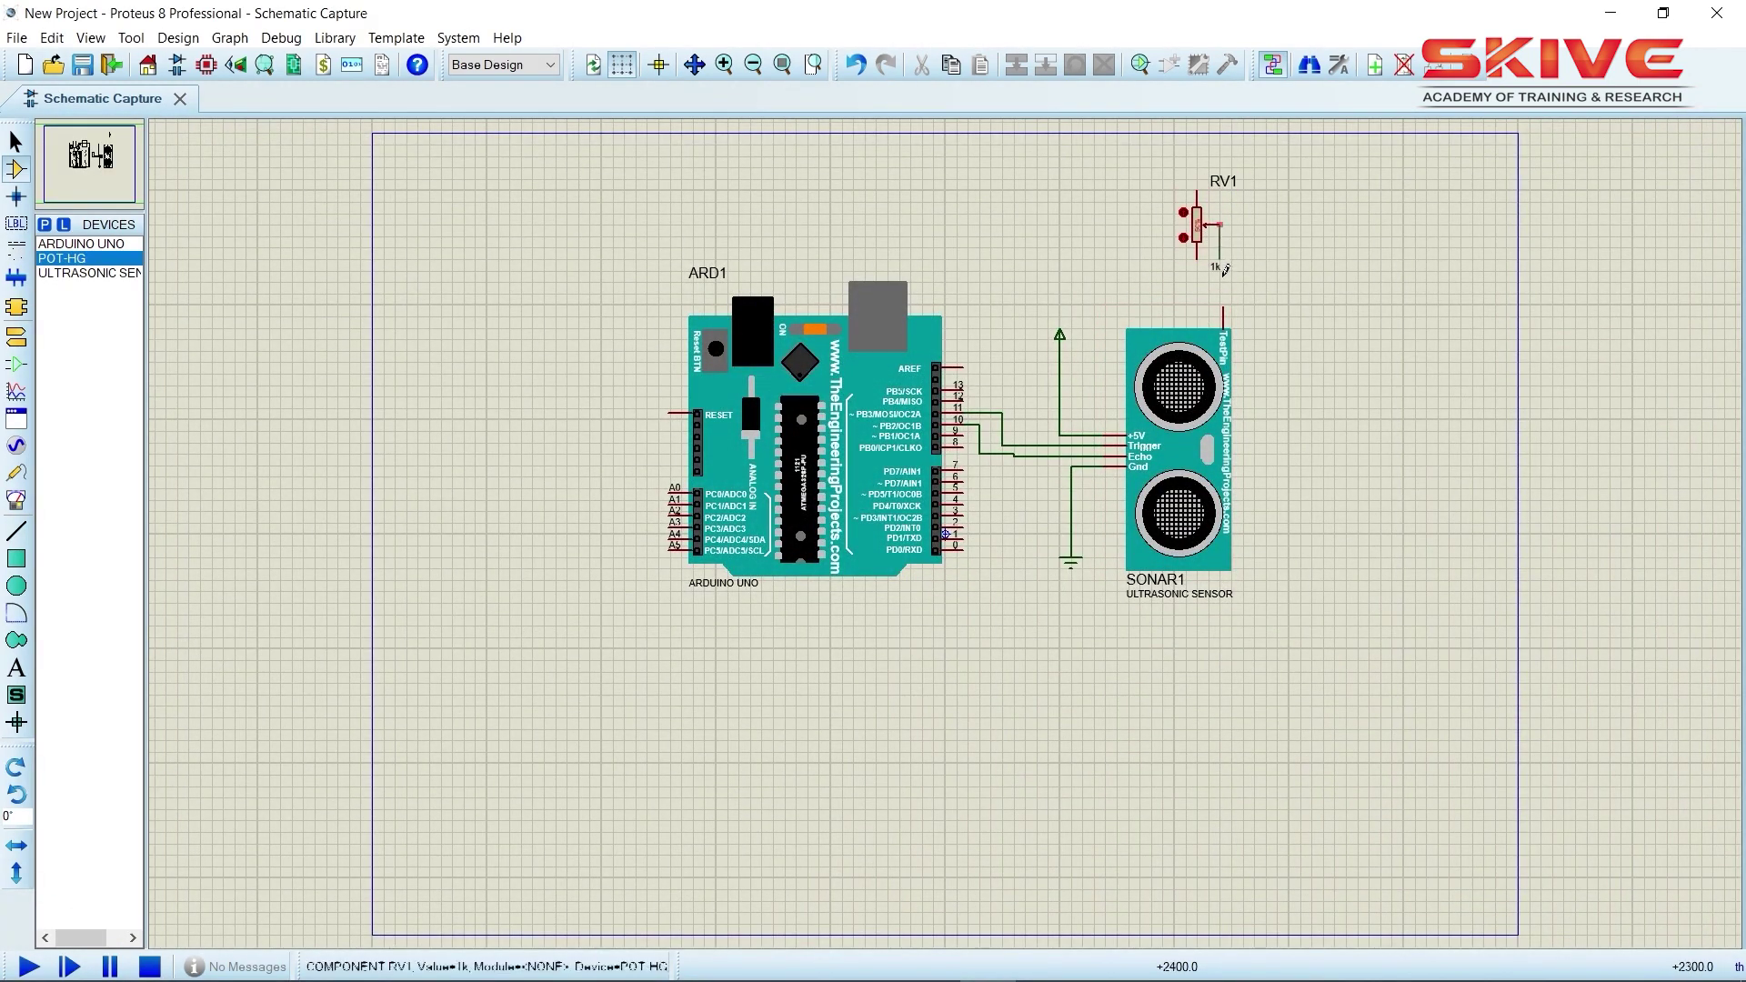
left_click(1222, 225)
left_click(1223, 309)
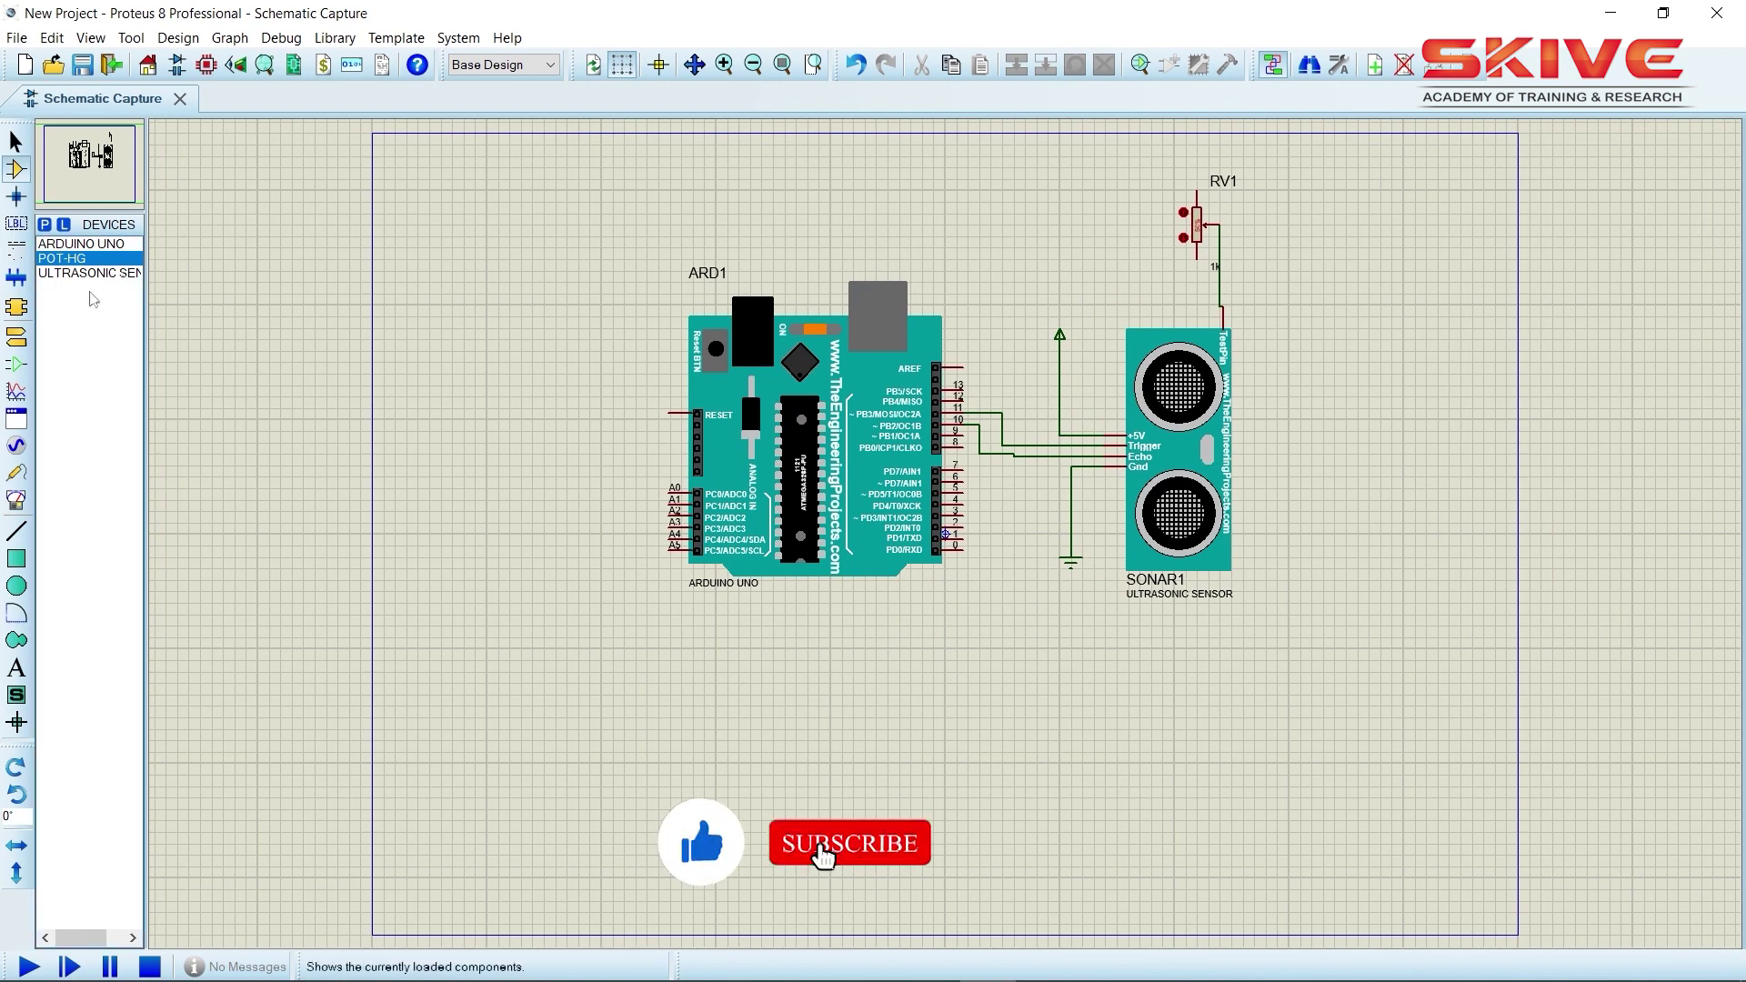
Place a GROUND terminal below the potentiometer and wire it to the potentiometer's lower pin
left_click(17, 336)
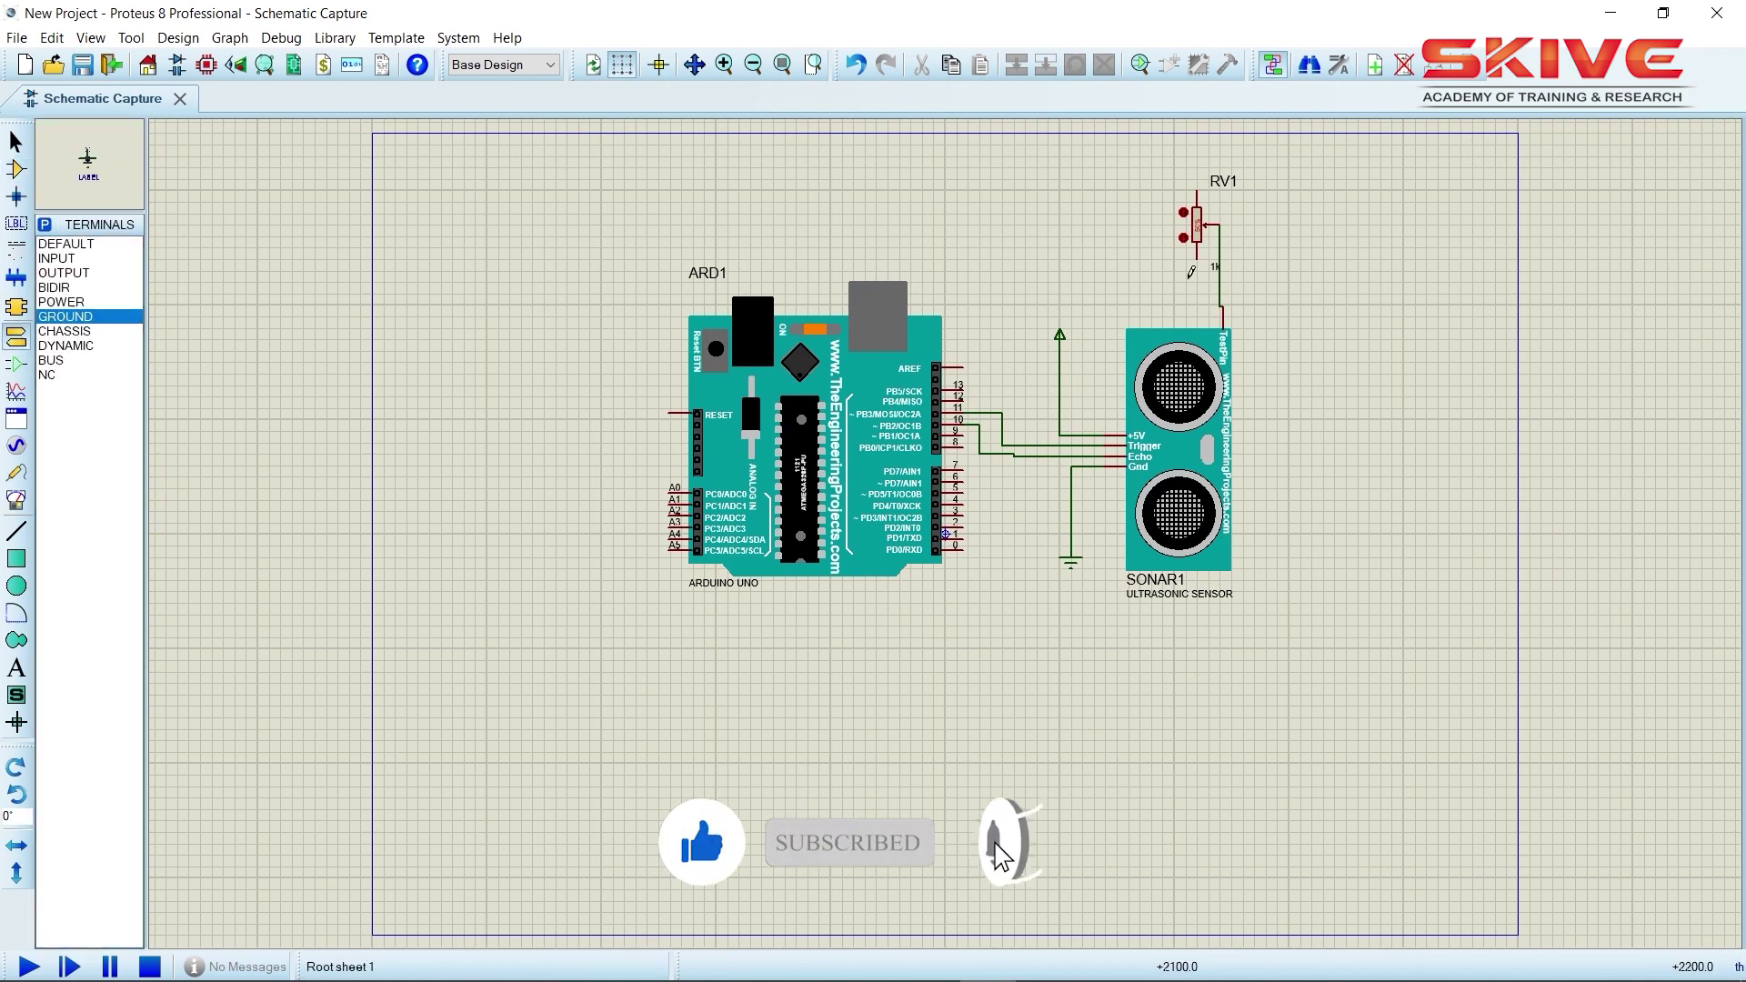
left_click(1196, 258)
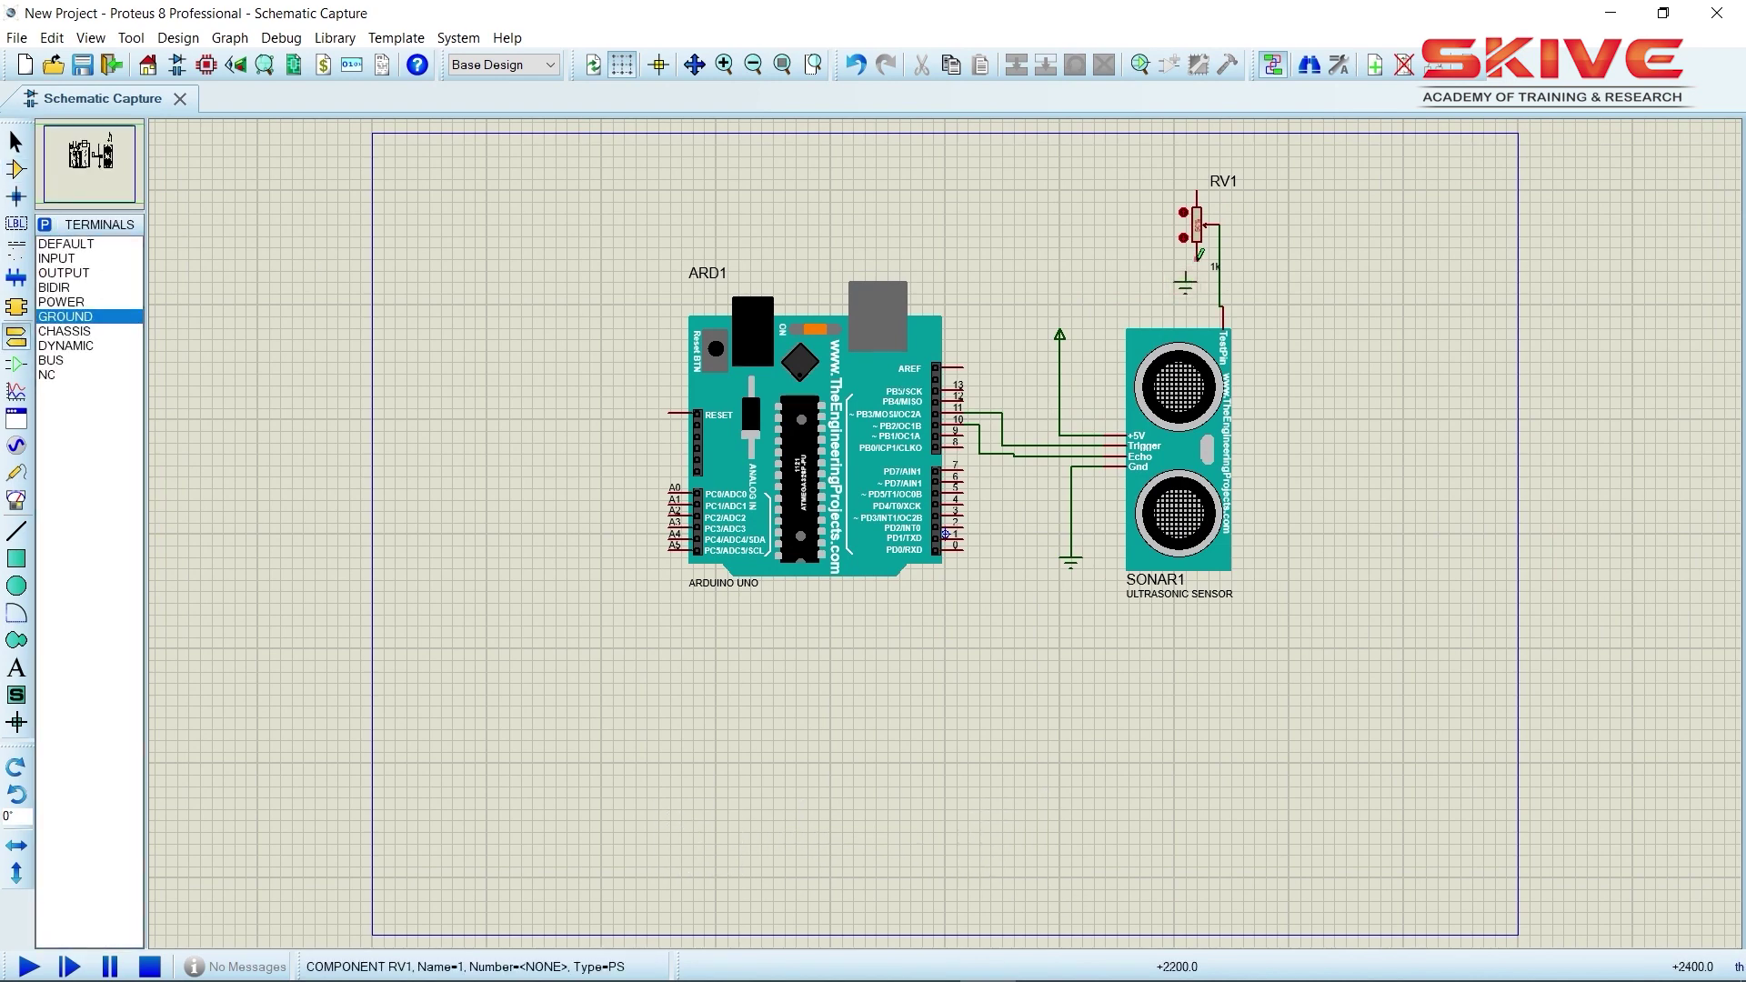
left_click(1185, 277)
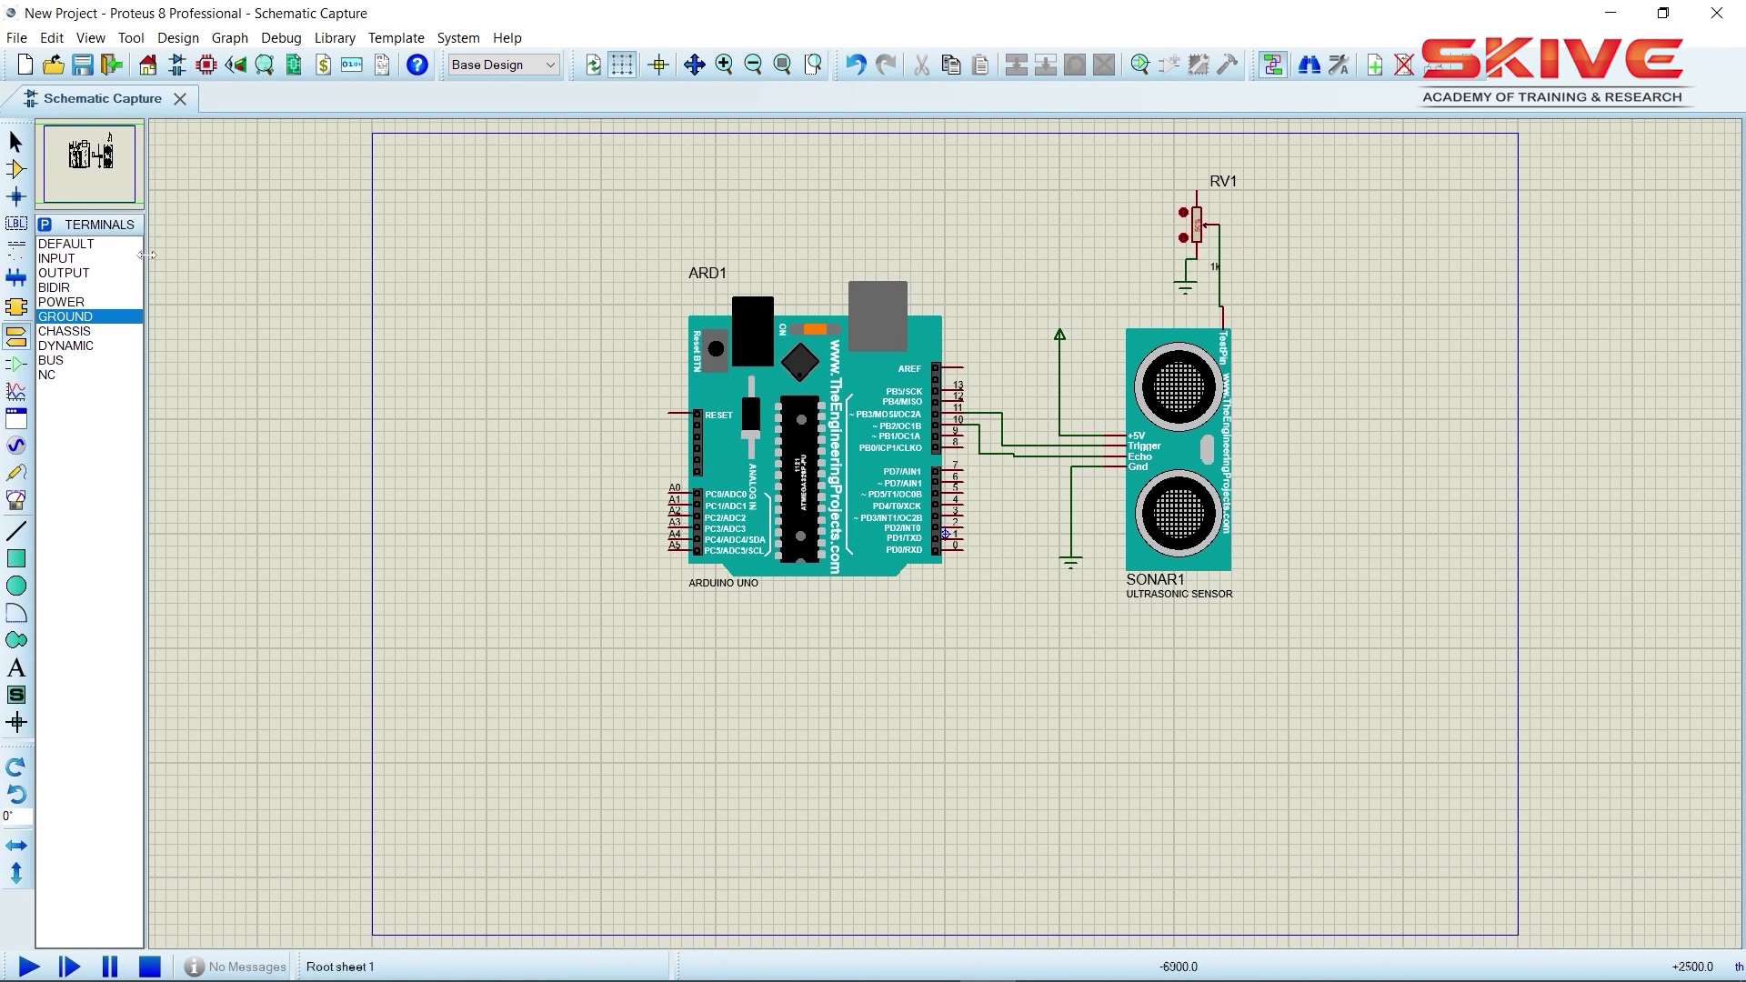
Place a POWER terminal above the potentiometer and connect it to the potentiometer's upper pin
left_click(88, 302)
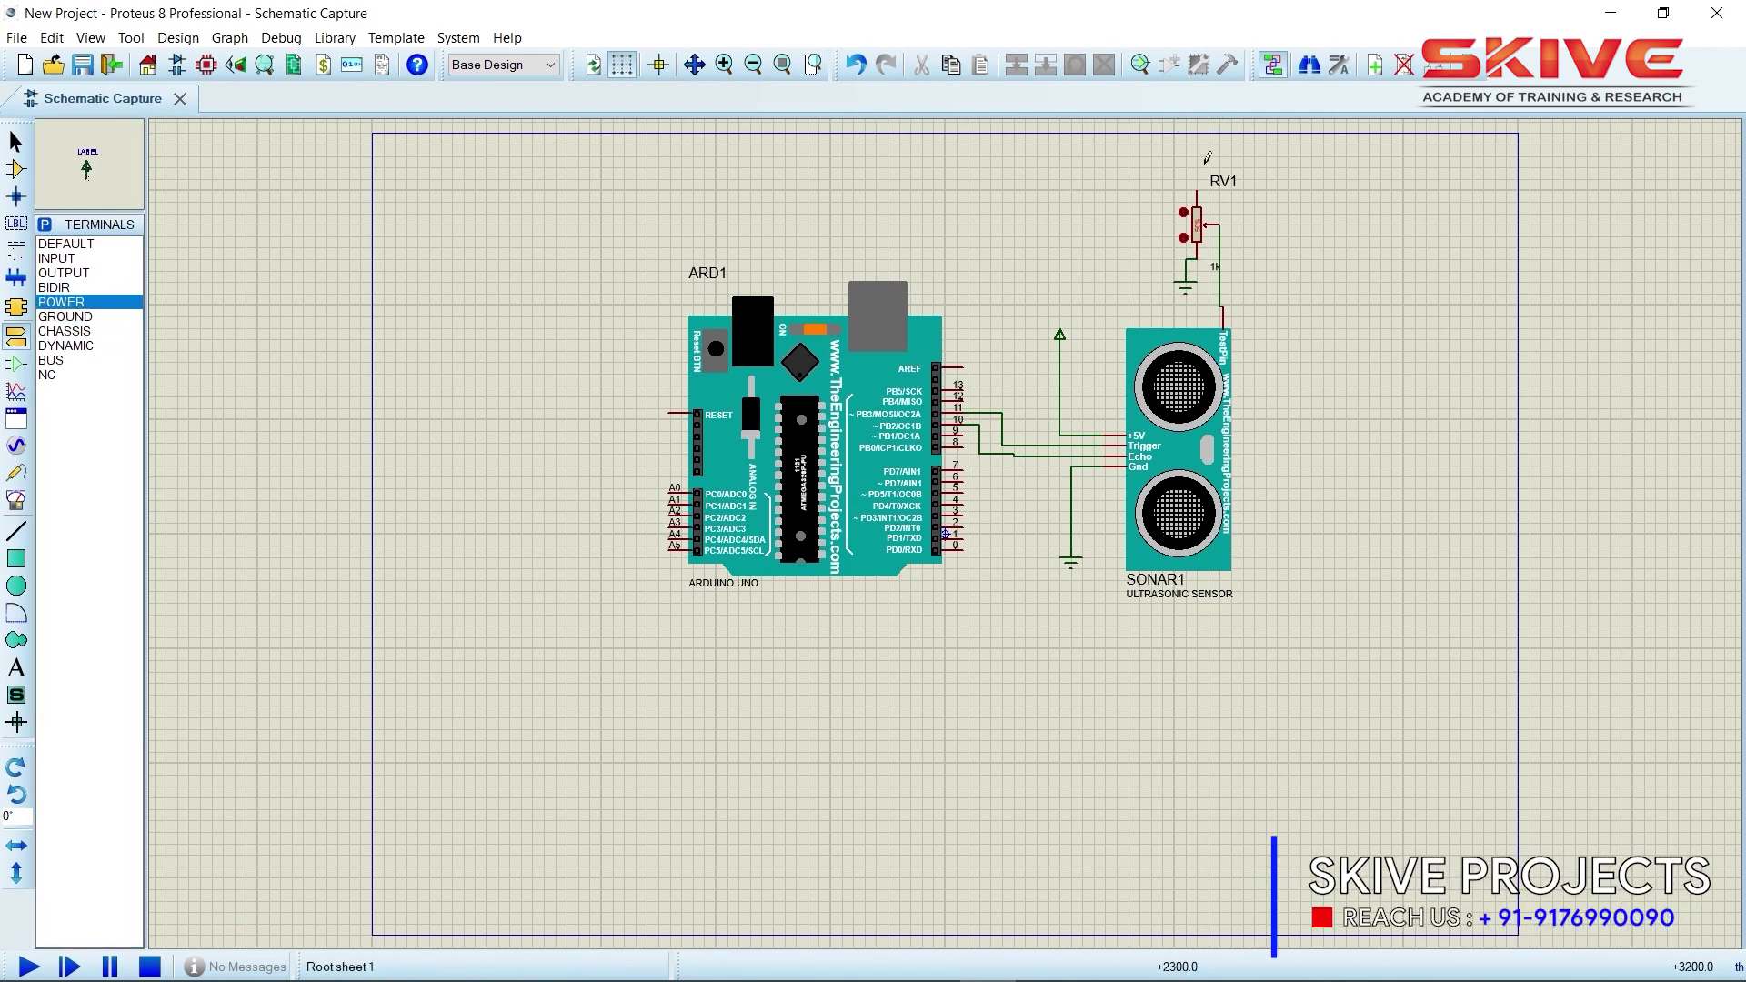
left_click(1200, 164)
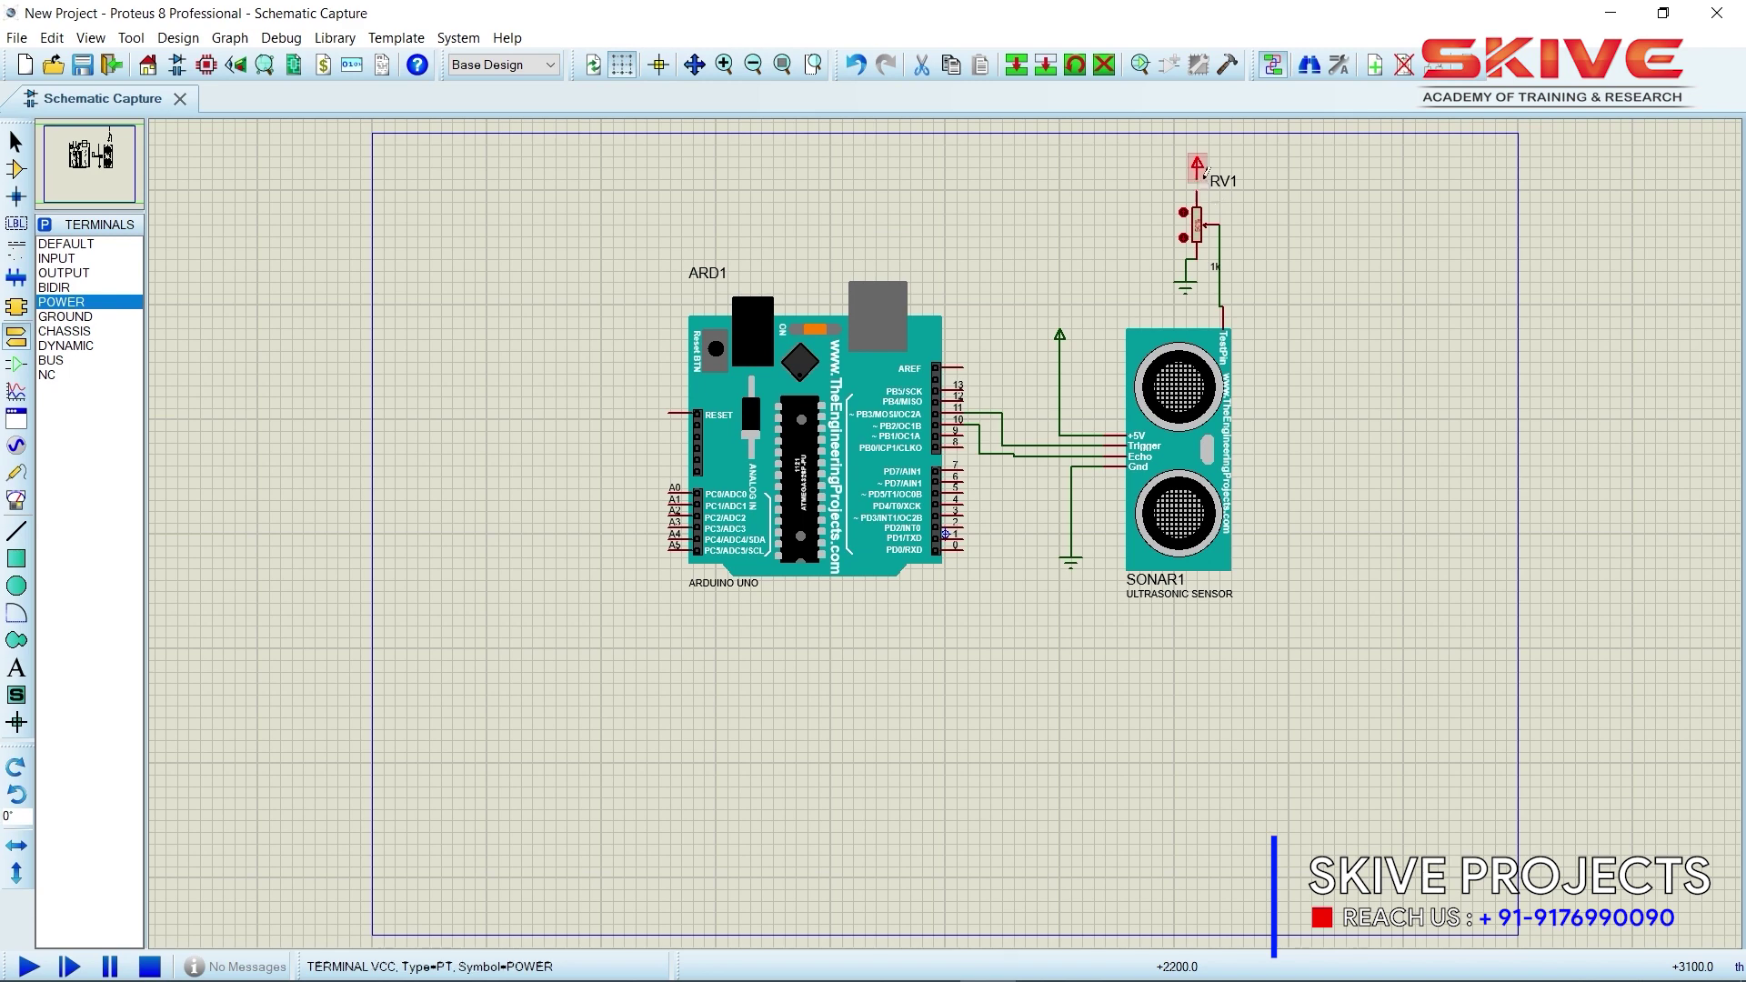
double_click(1198, 169)
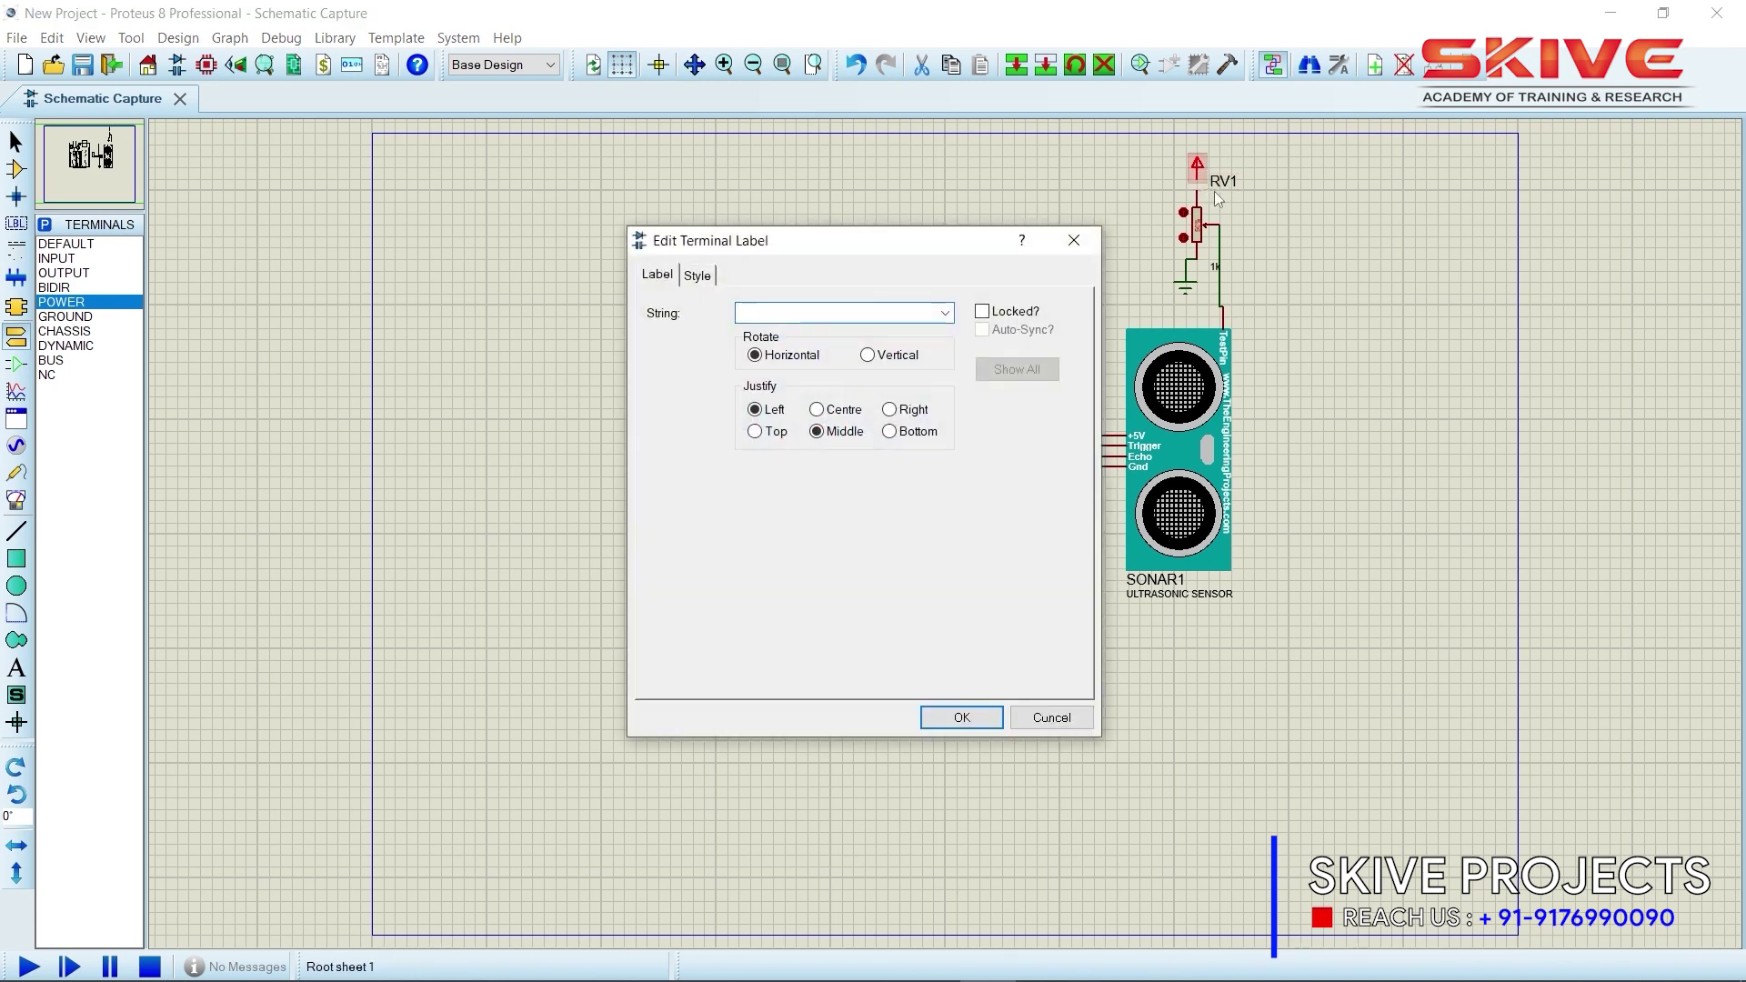
left_click(1057, 241)
left_click_drag(1106, 191, 1198, 195)
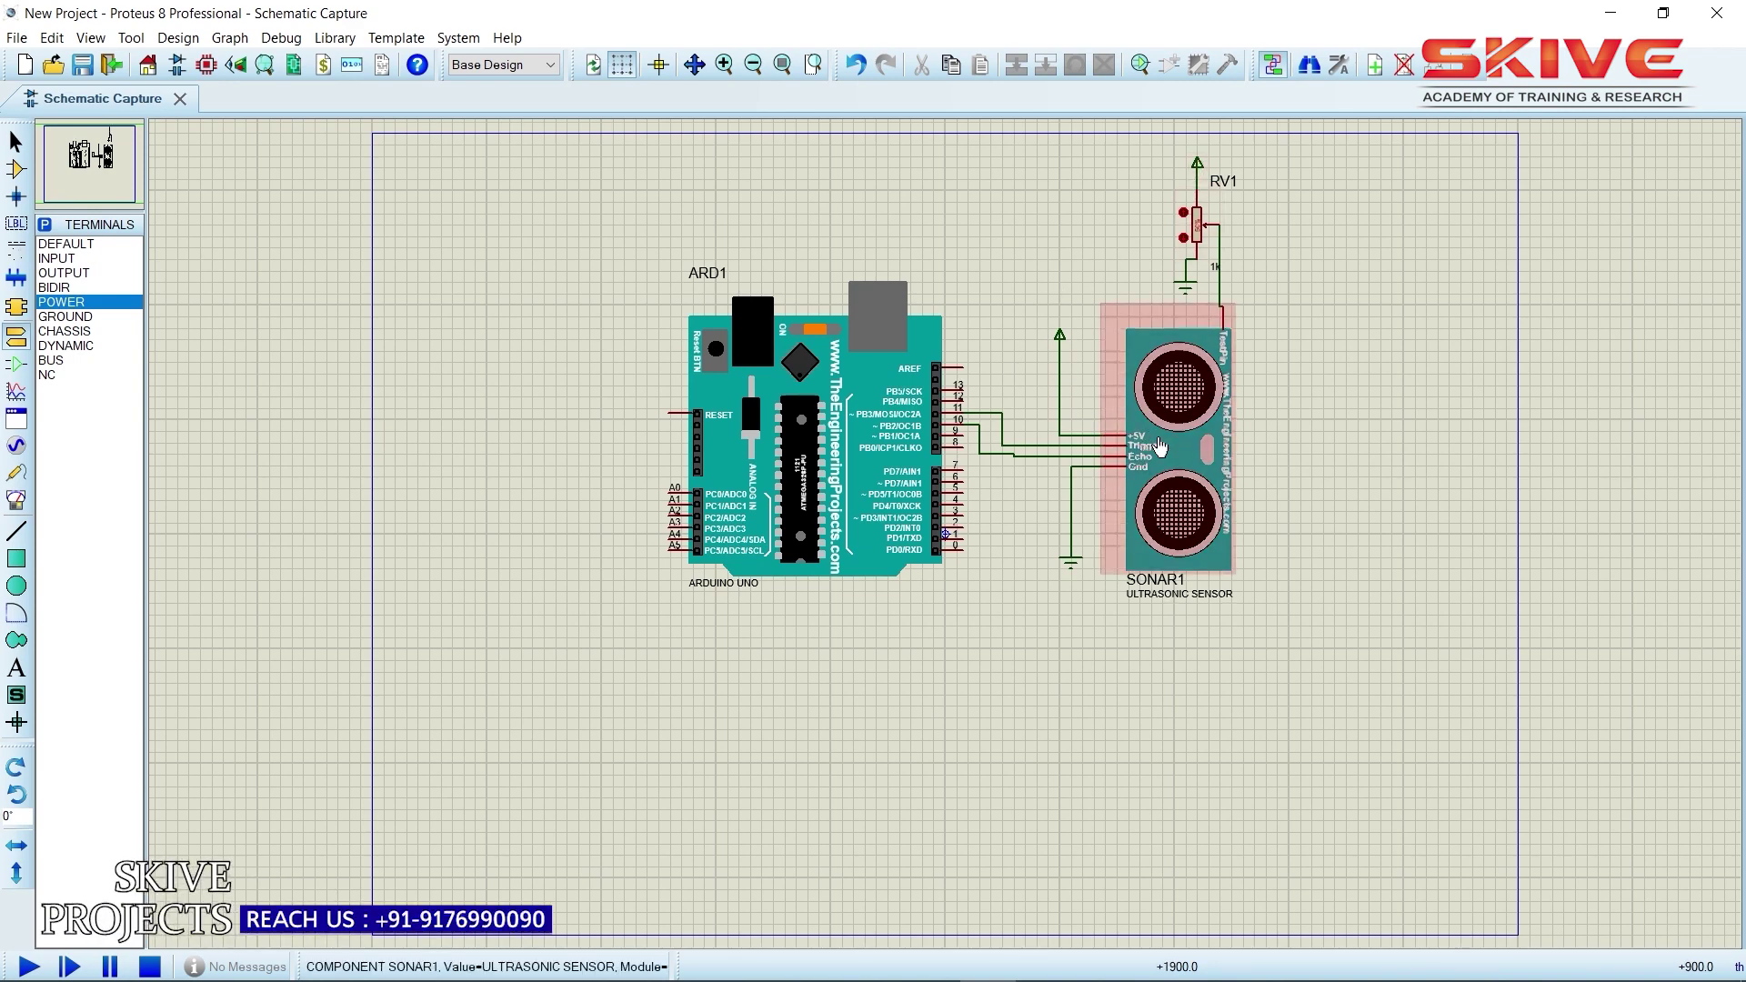
Load UltraSonicTEP.HEX from the desktop's Ultrasonic Sensor Library for Proteus folder as the ultrasonic sensor's program file
double_click(1159, 444)
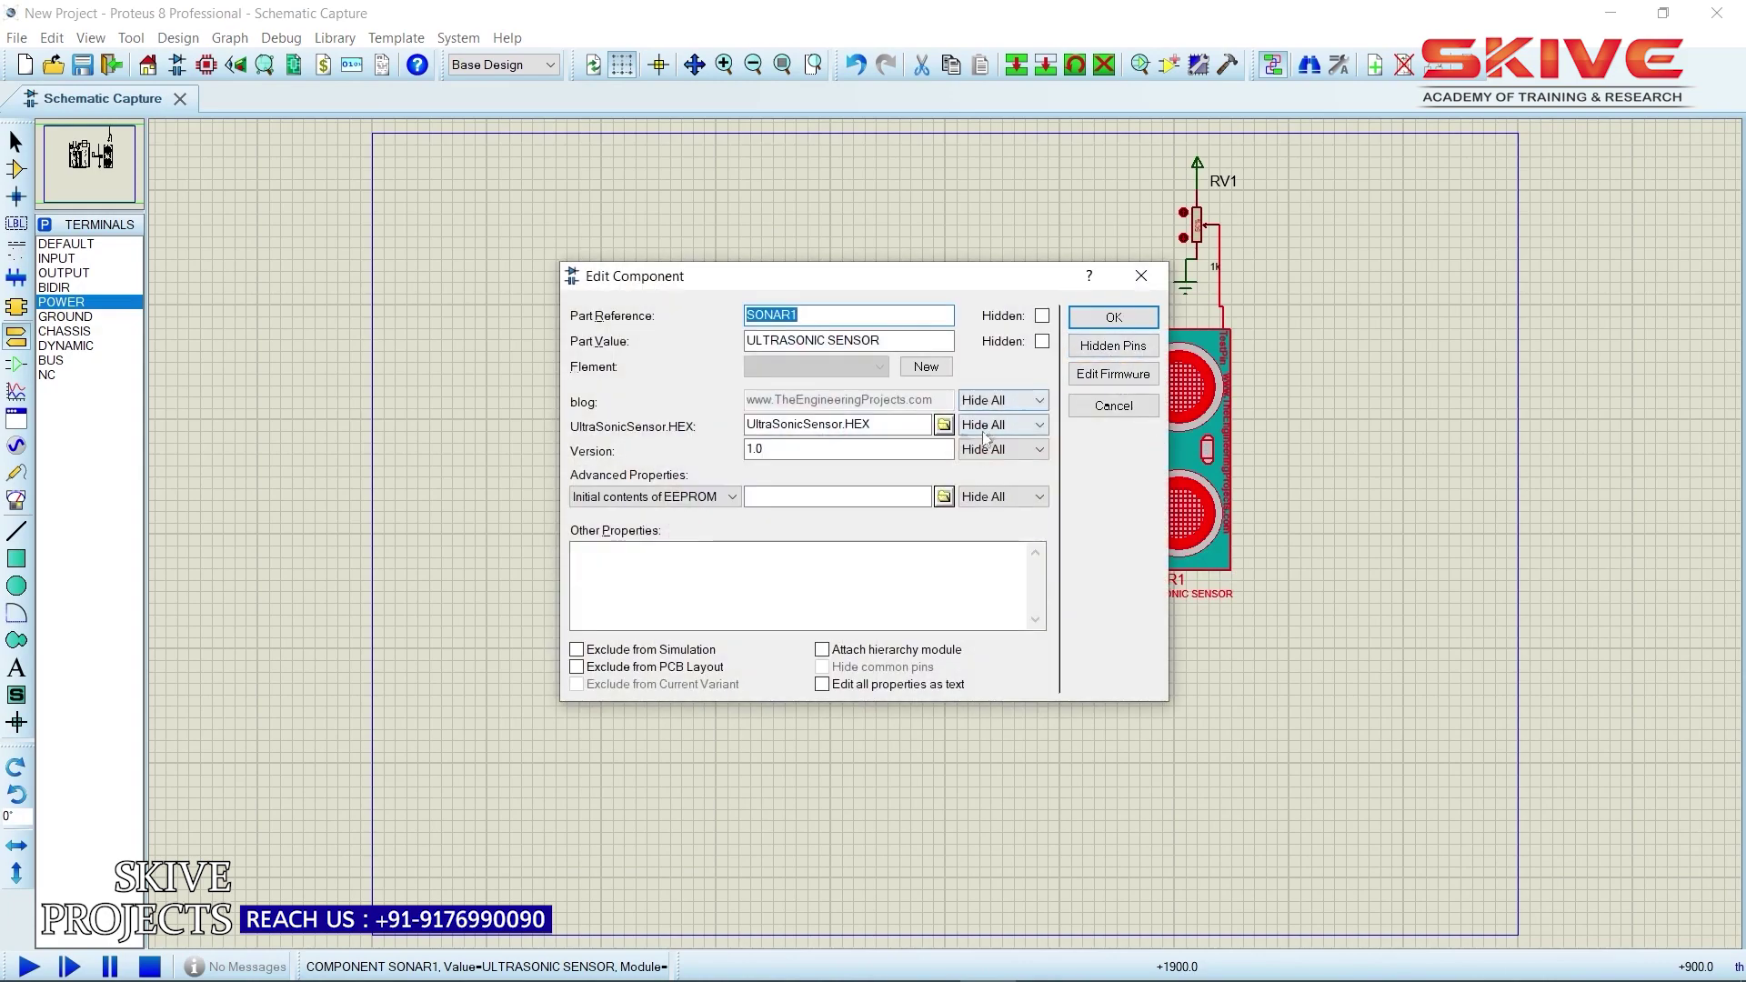
left_click(944, 425)
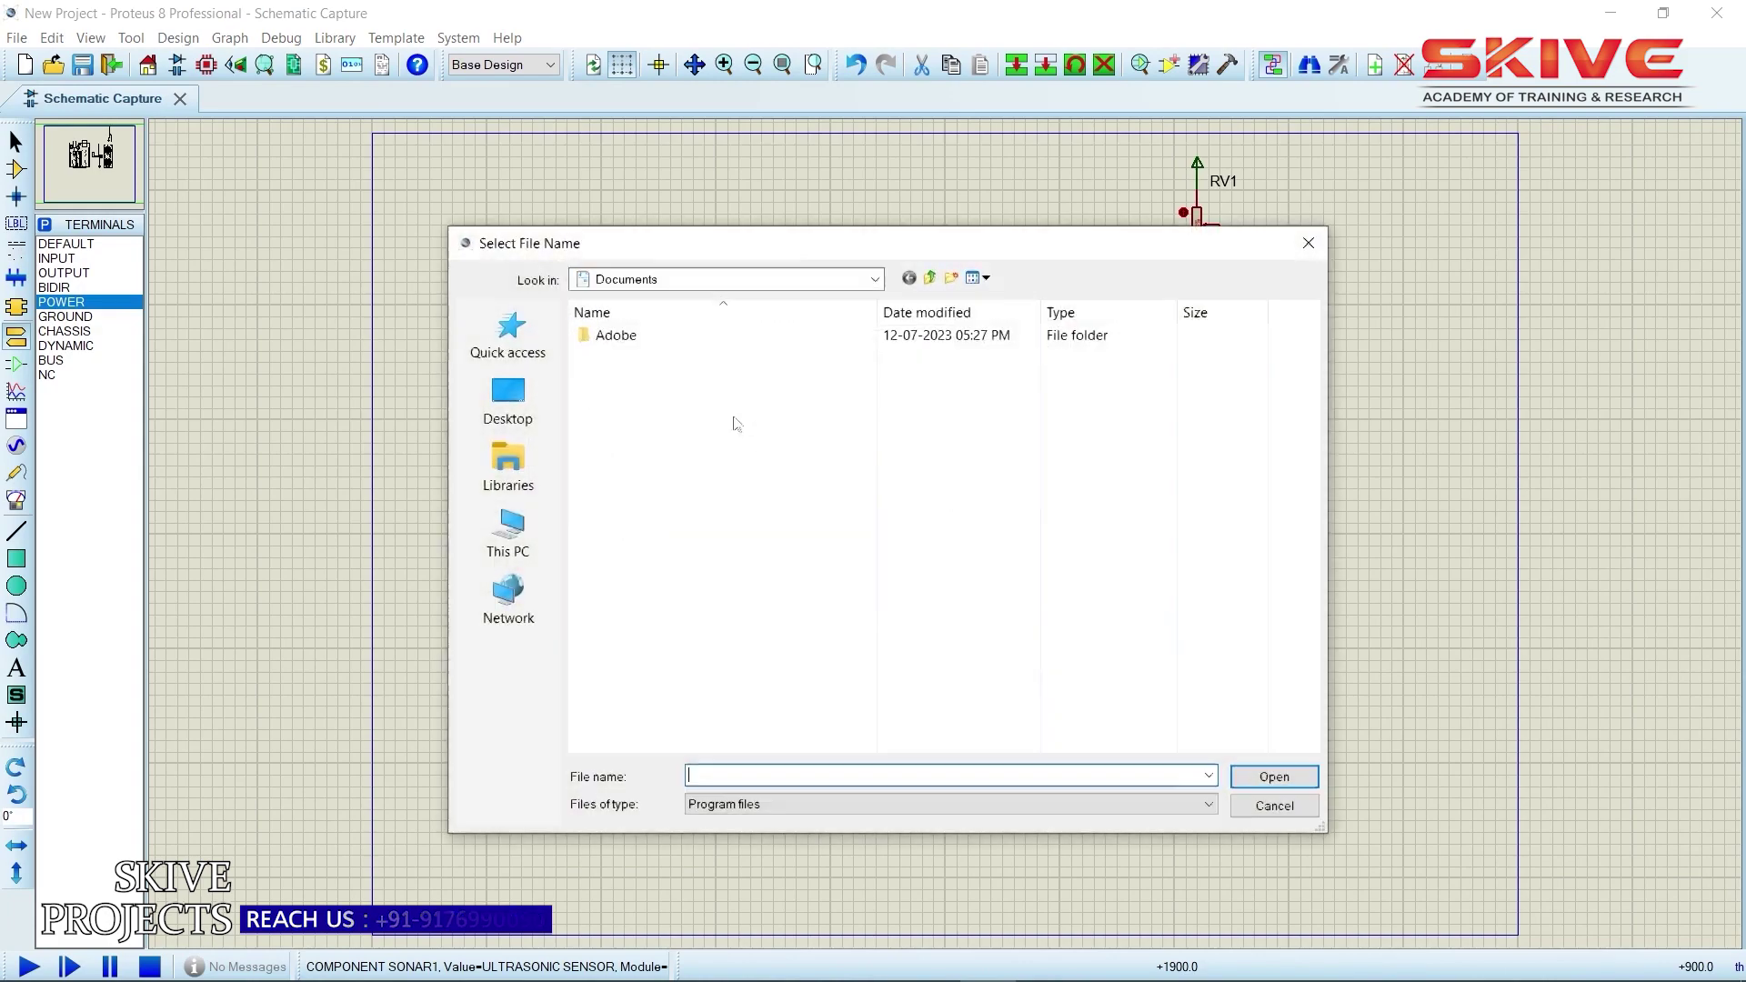
left_click(508, 401)
scroll(824, 570, "down", 8)
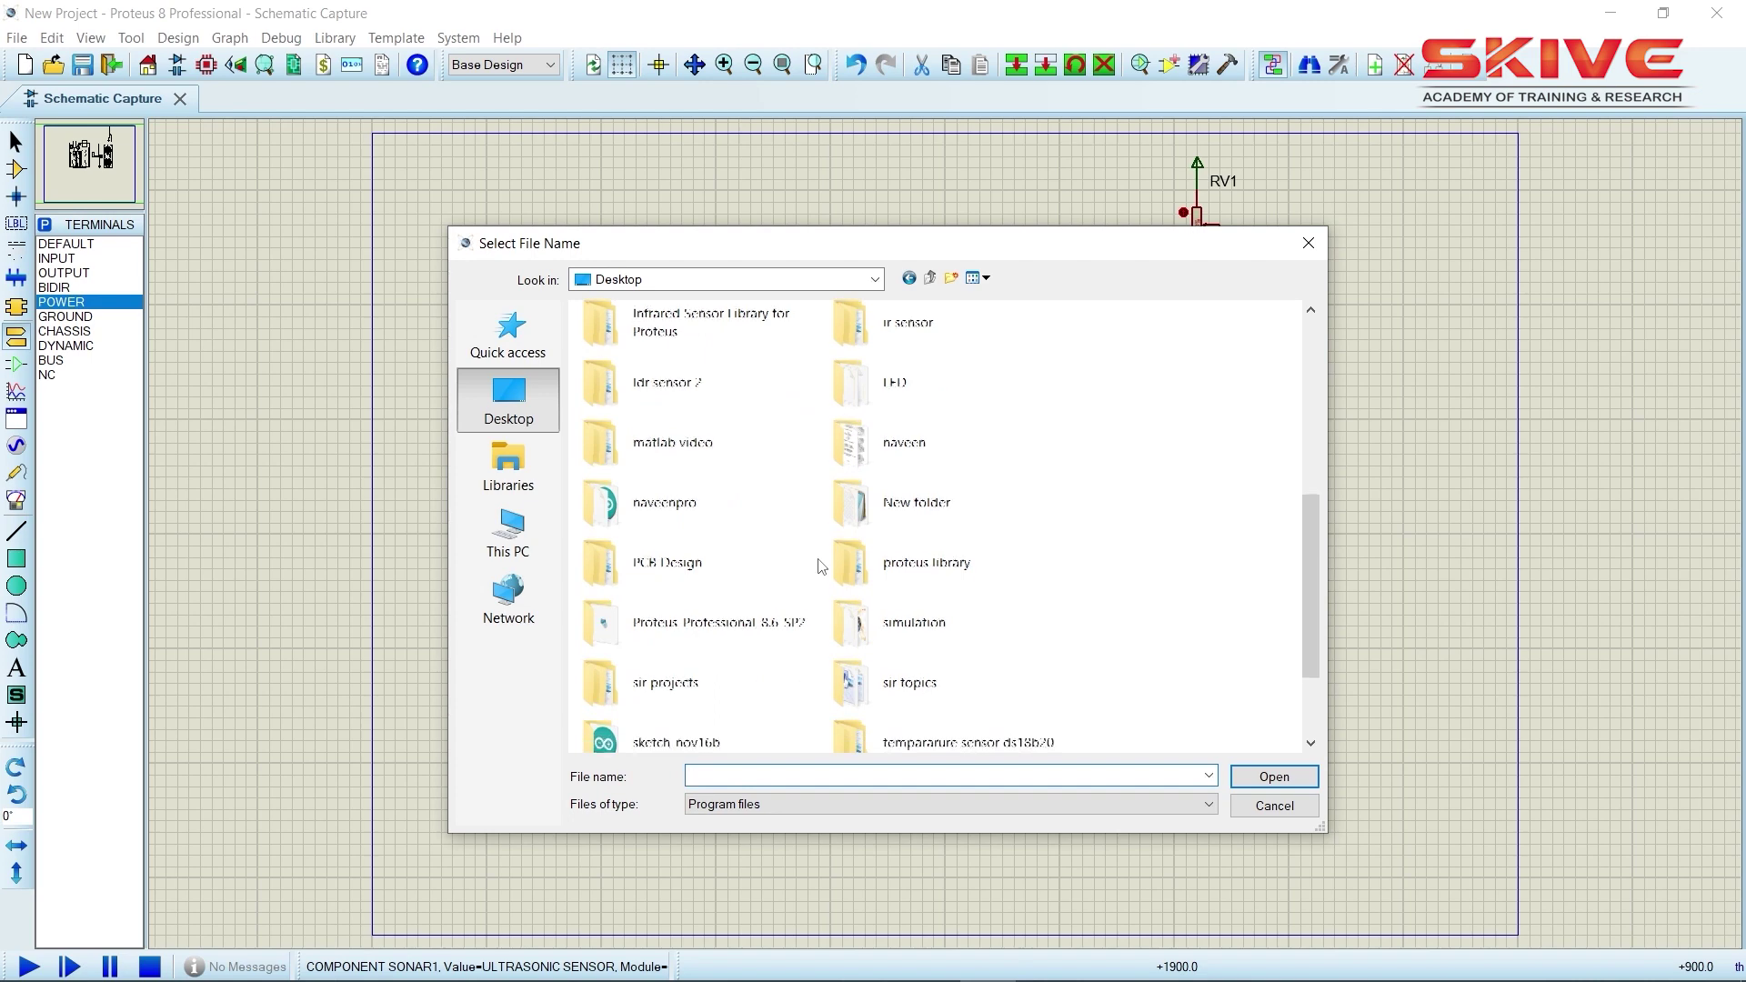
double_click(944, 662)
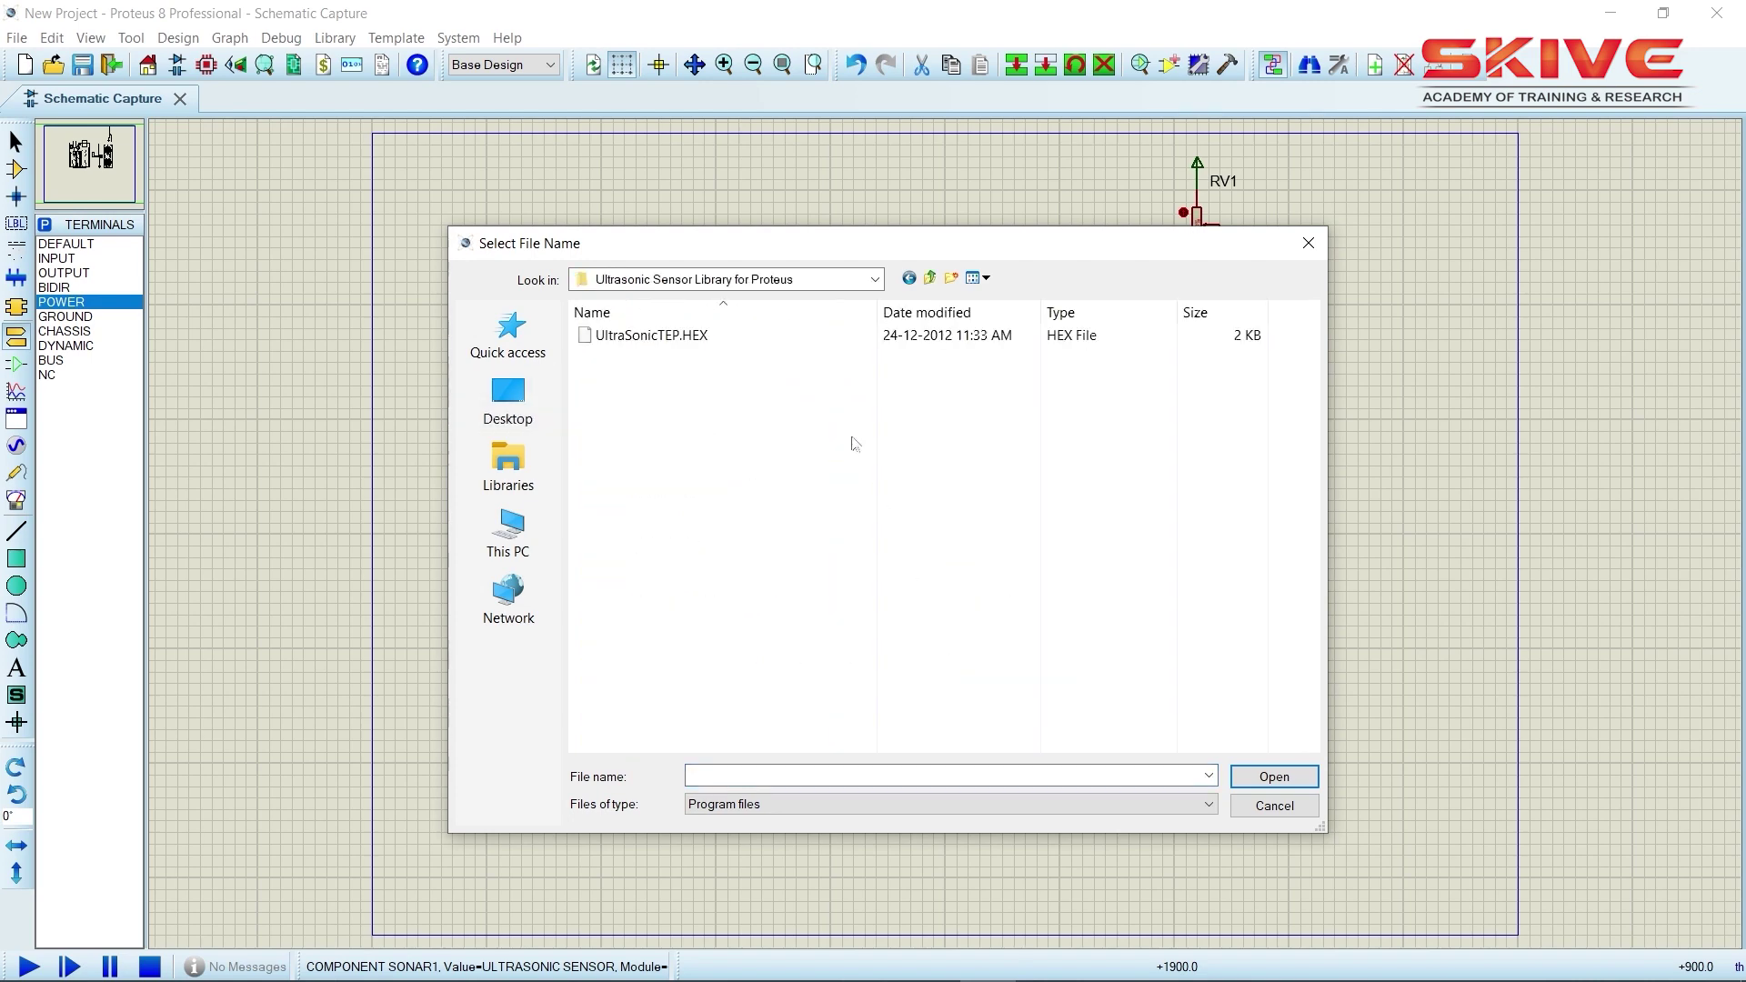
left_click(765, 336)
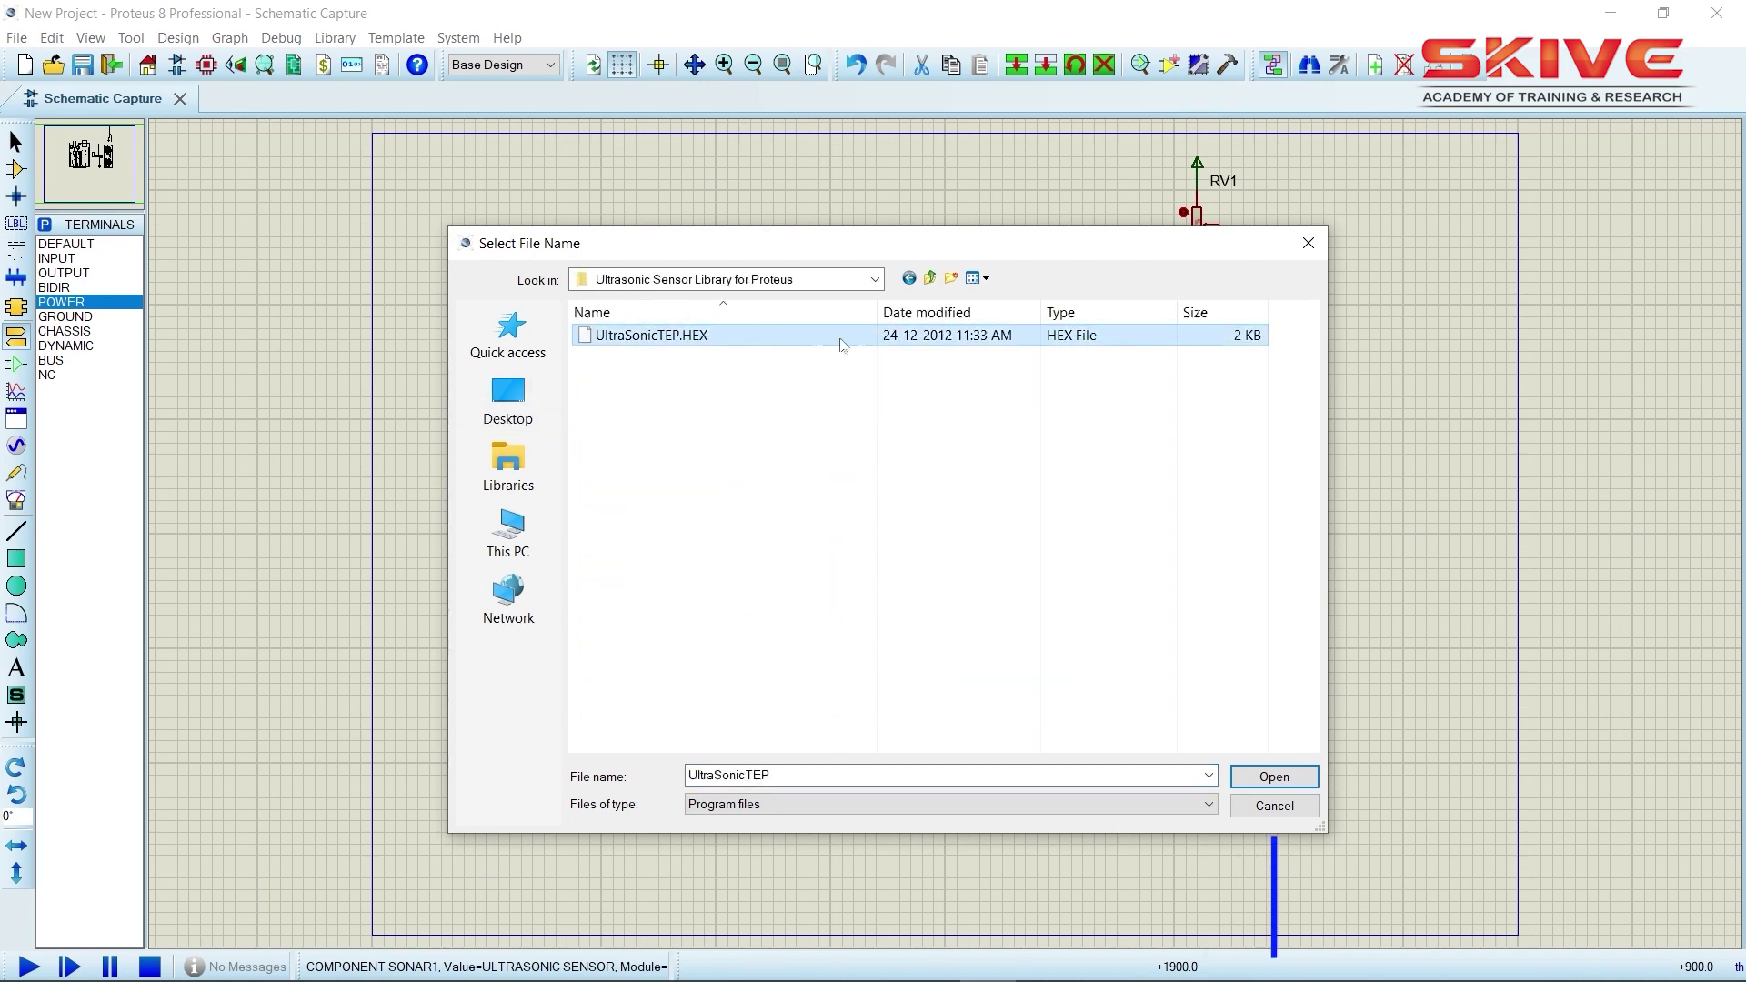
left_click(1259, 778)
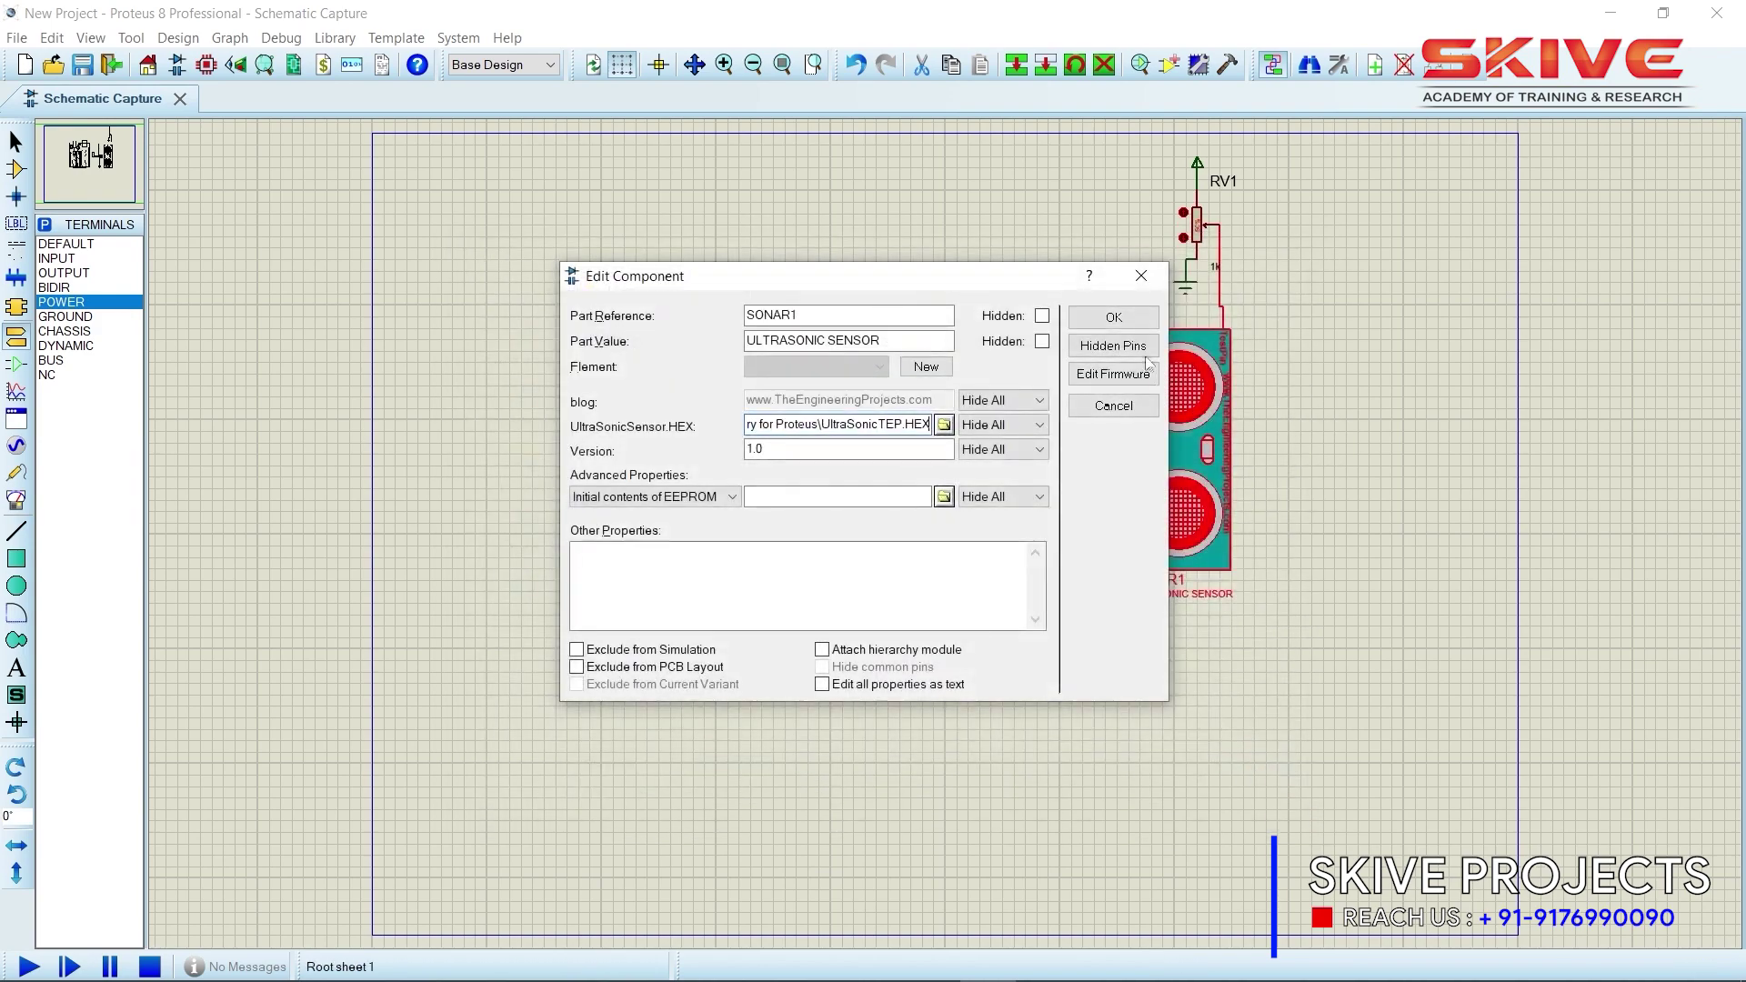
left_click(1132, 320)
double_click(811, 416)
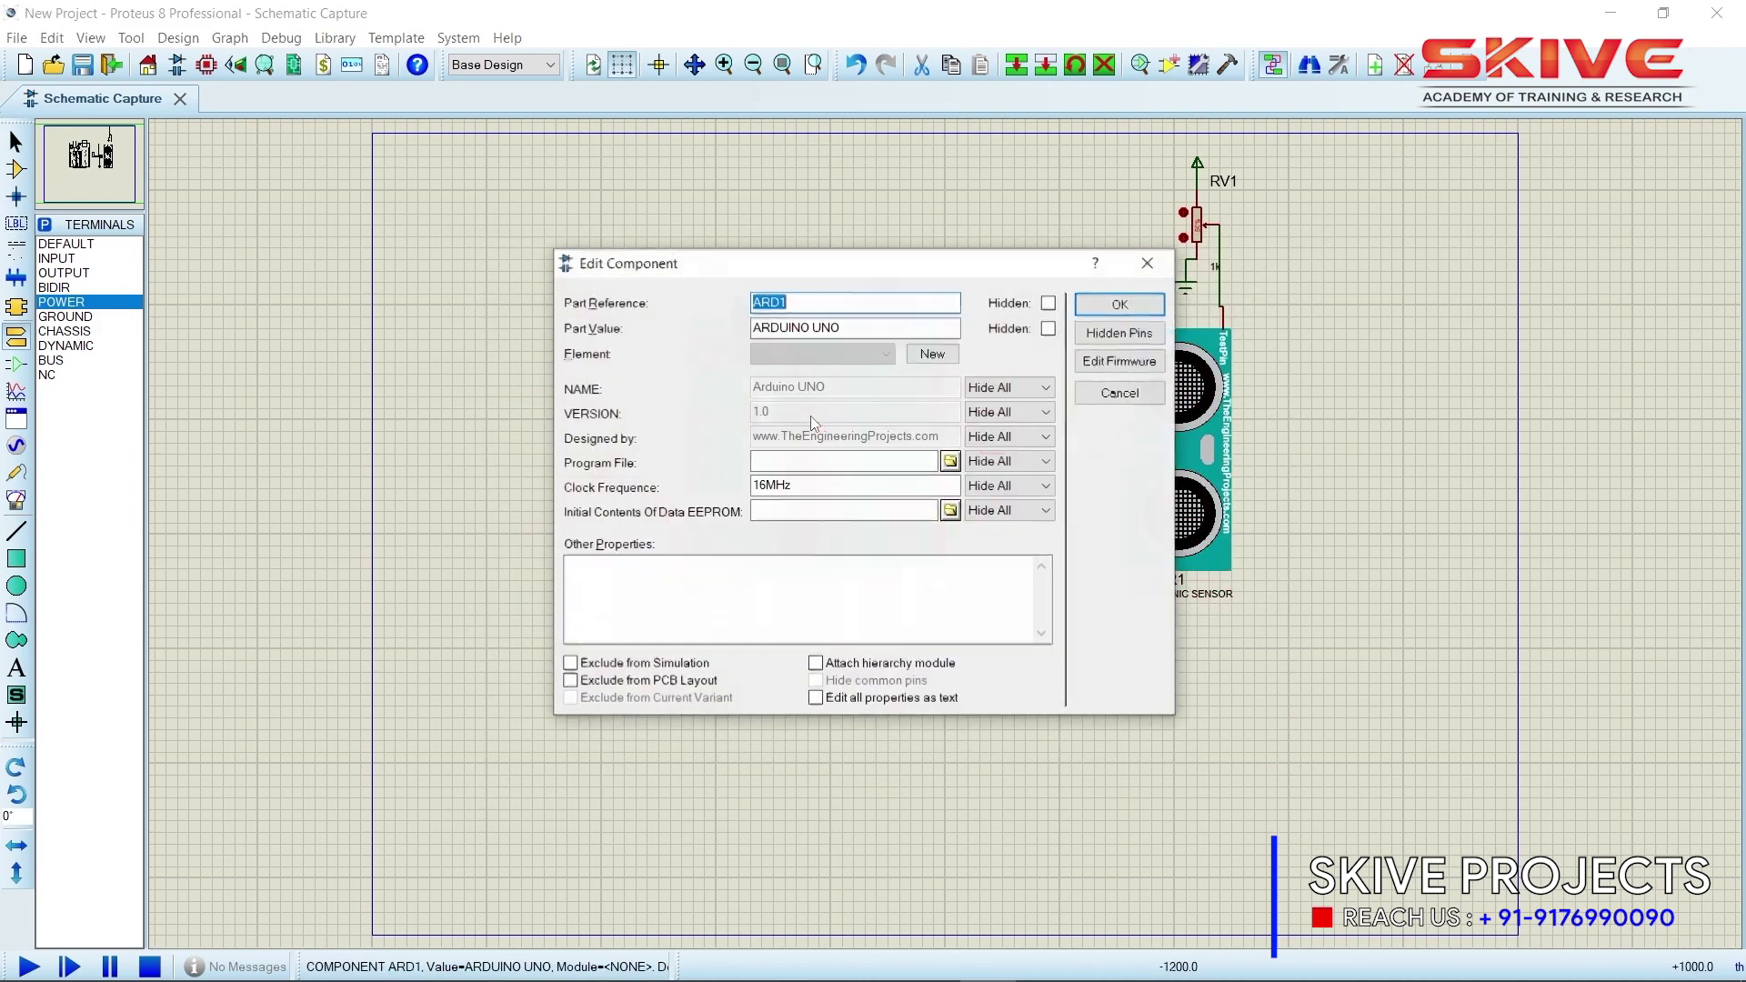
left_click(949, 462)
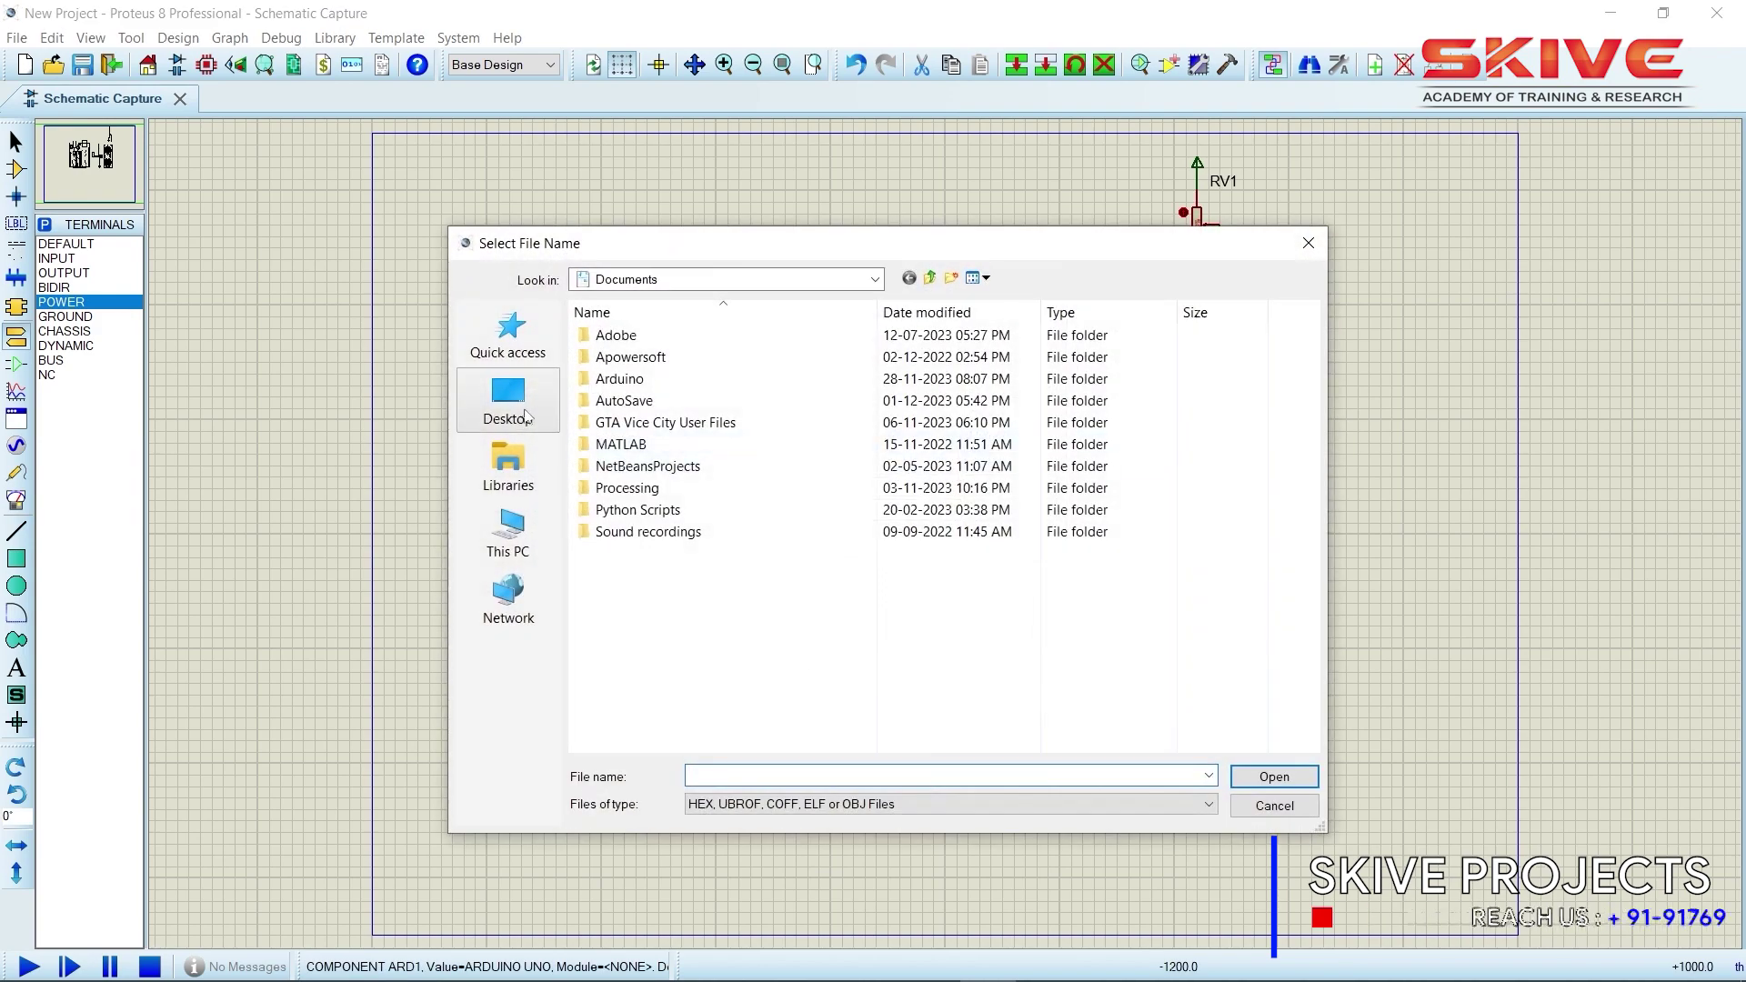
left_click(1309, 243)
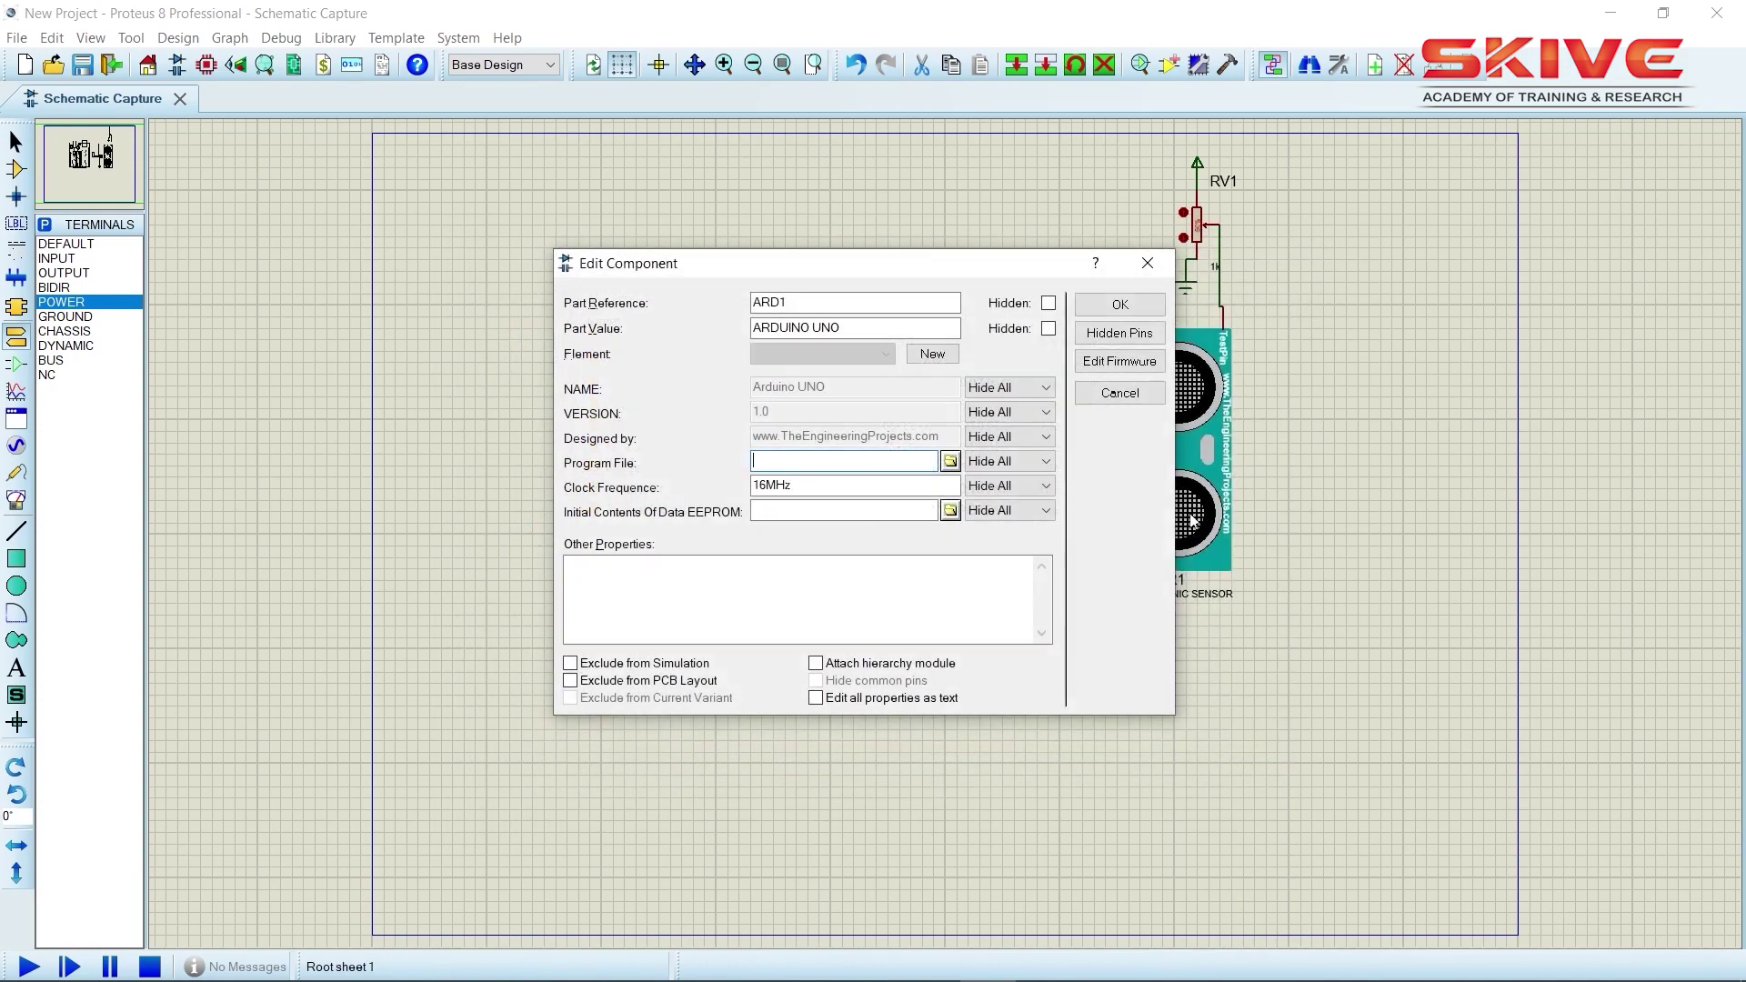
left_click(1146, 263)
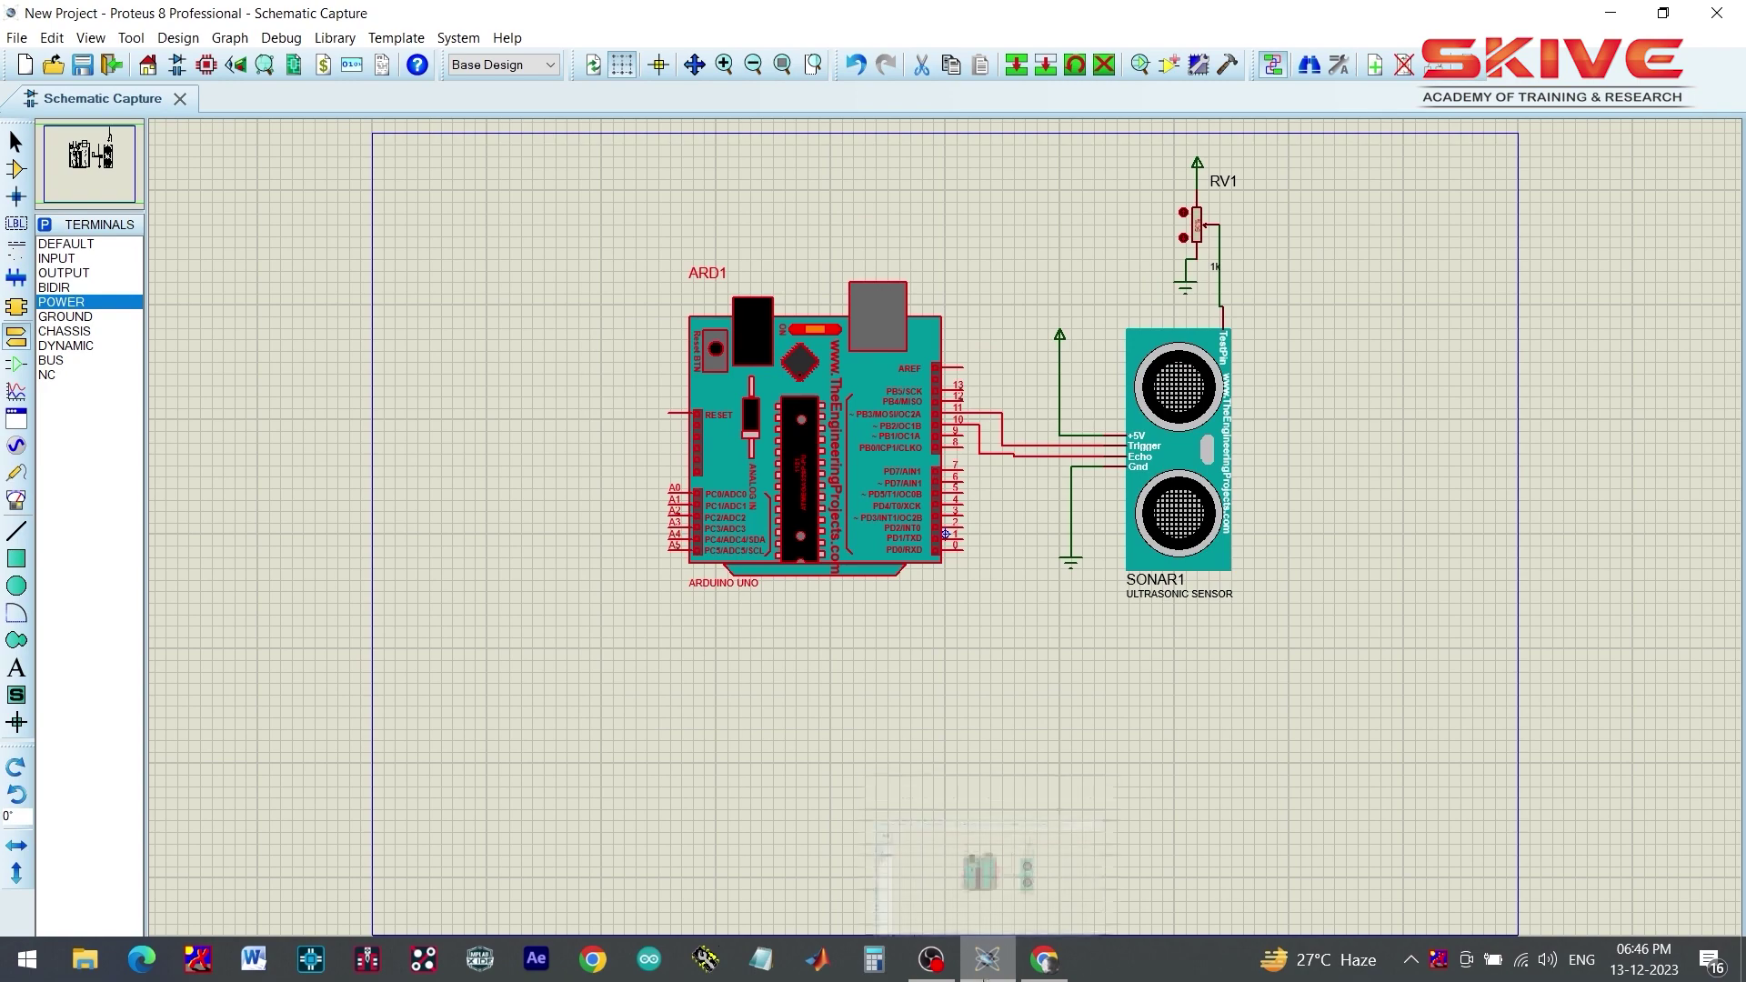
Open the sketch_dec13a Arduino file from the desktop's ultrasonic sensor folder in the Arduino IDE
mouse_move(989, 973)
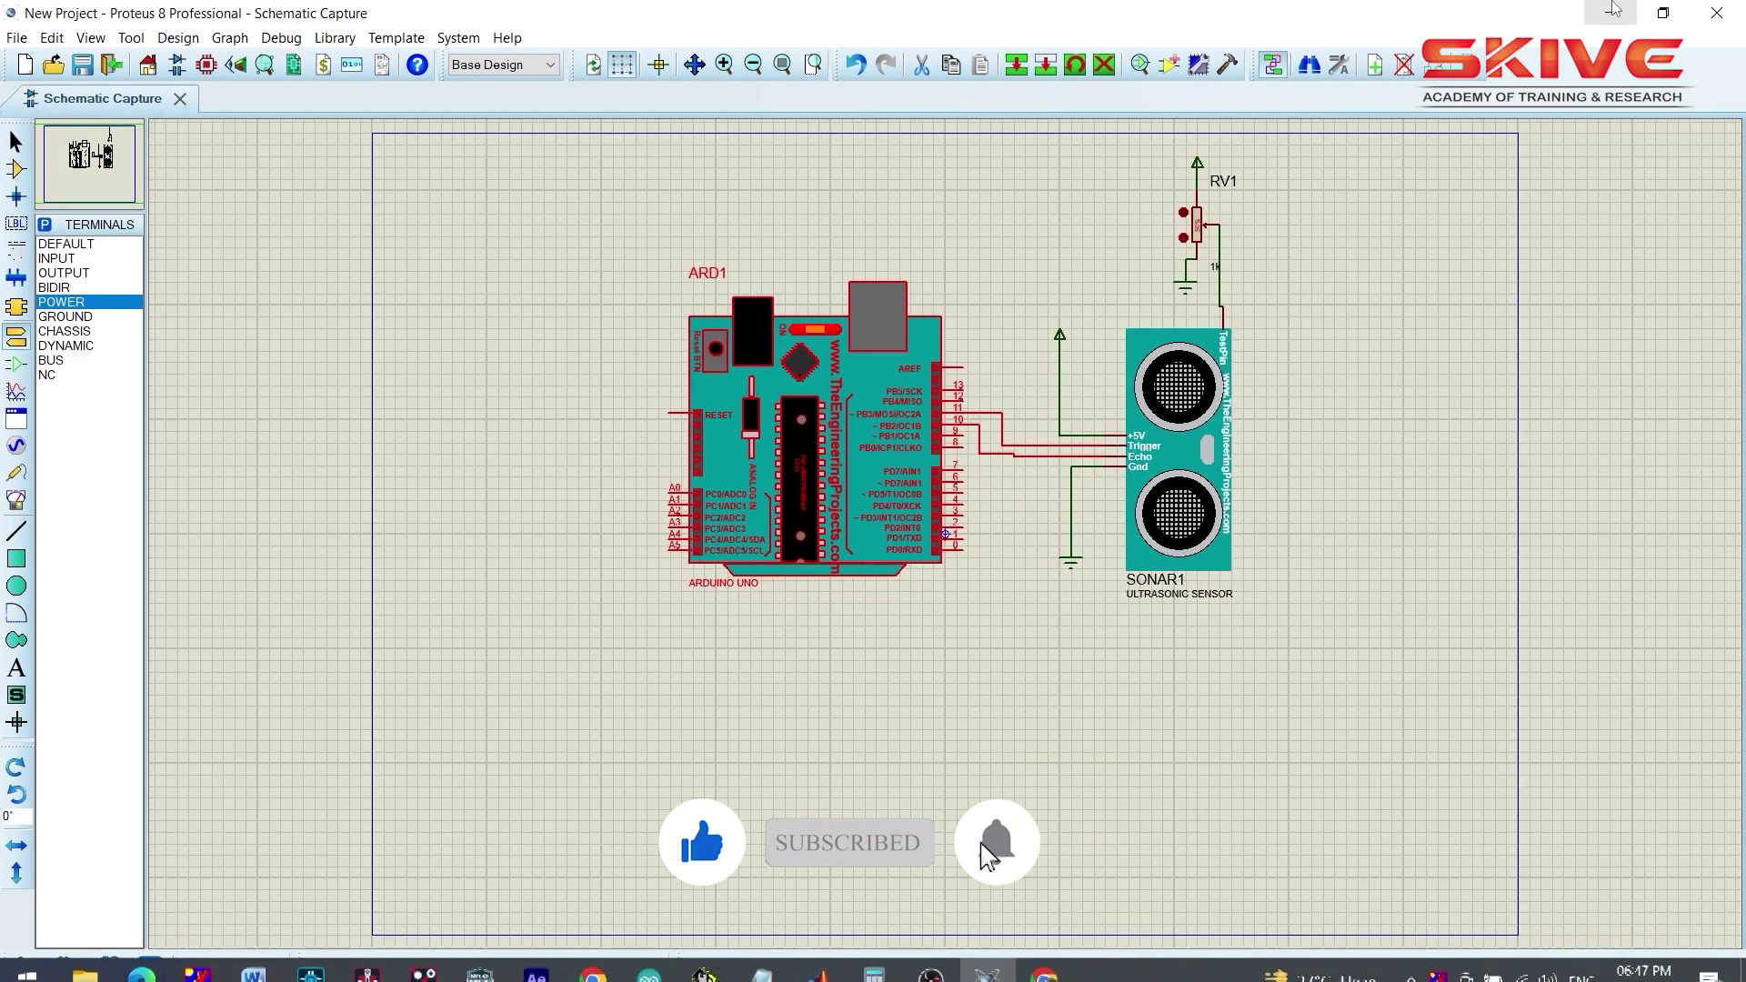
left_click(1610, 13)
double_click(473, 877)
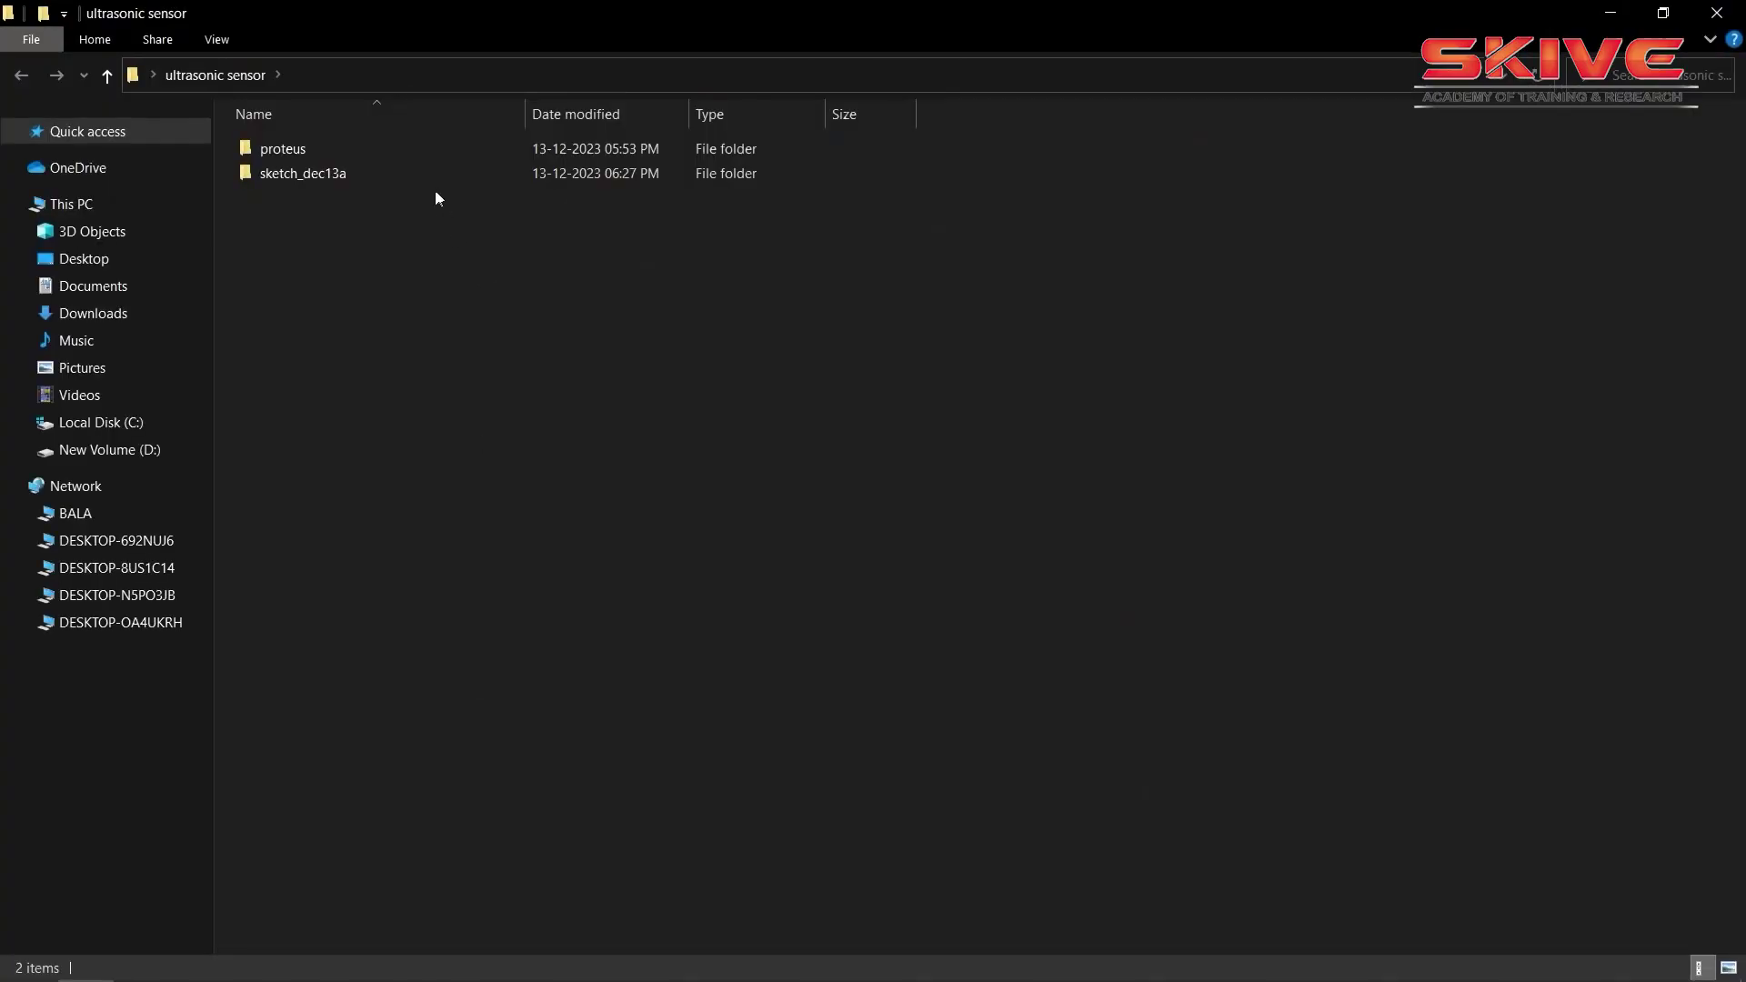
double_click(431, 173)
double_click(416, 156)
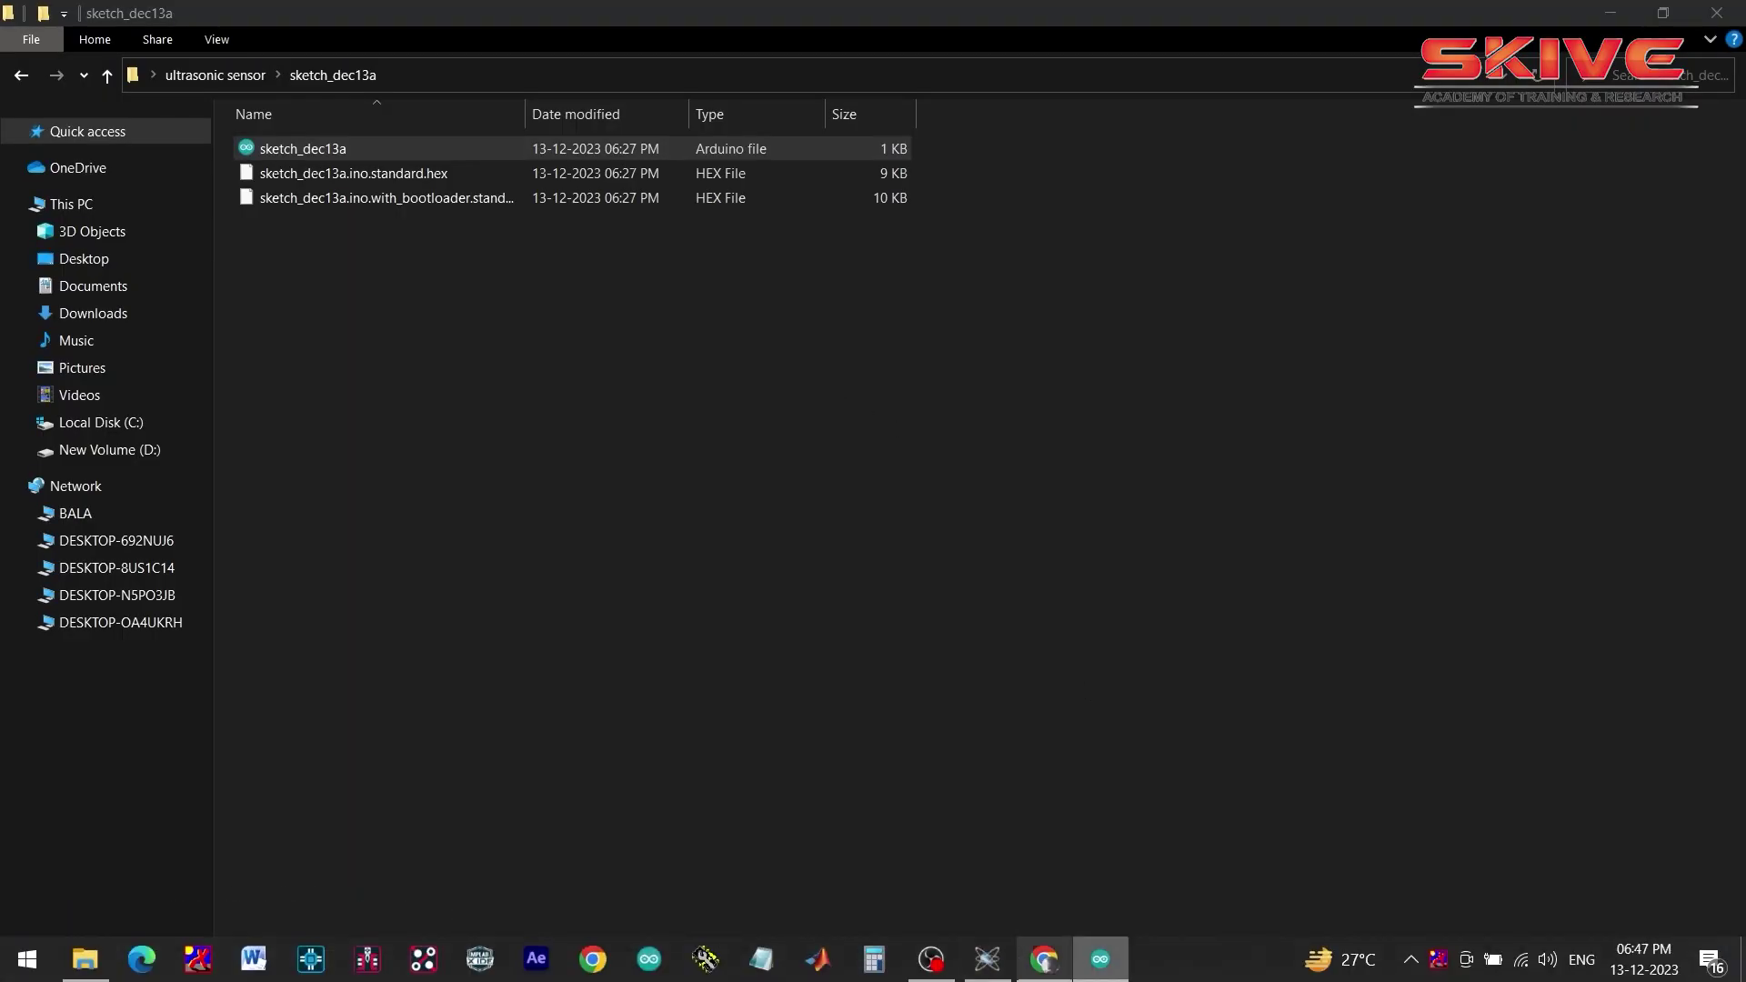
left_click(1091, 979)
left_click(1096, 962)
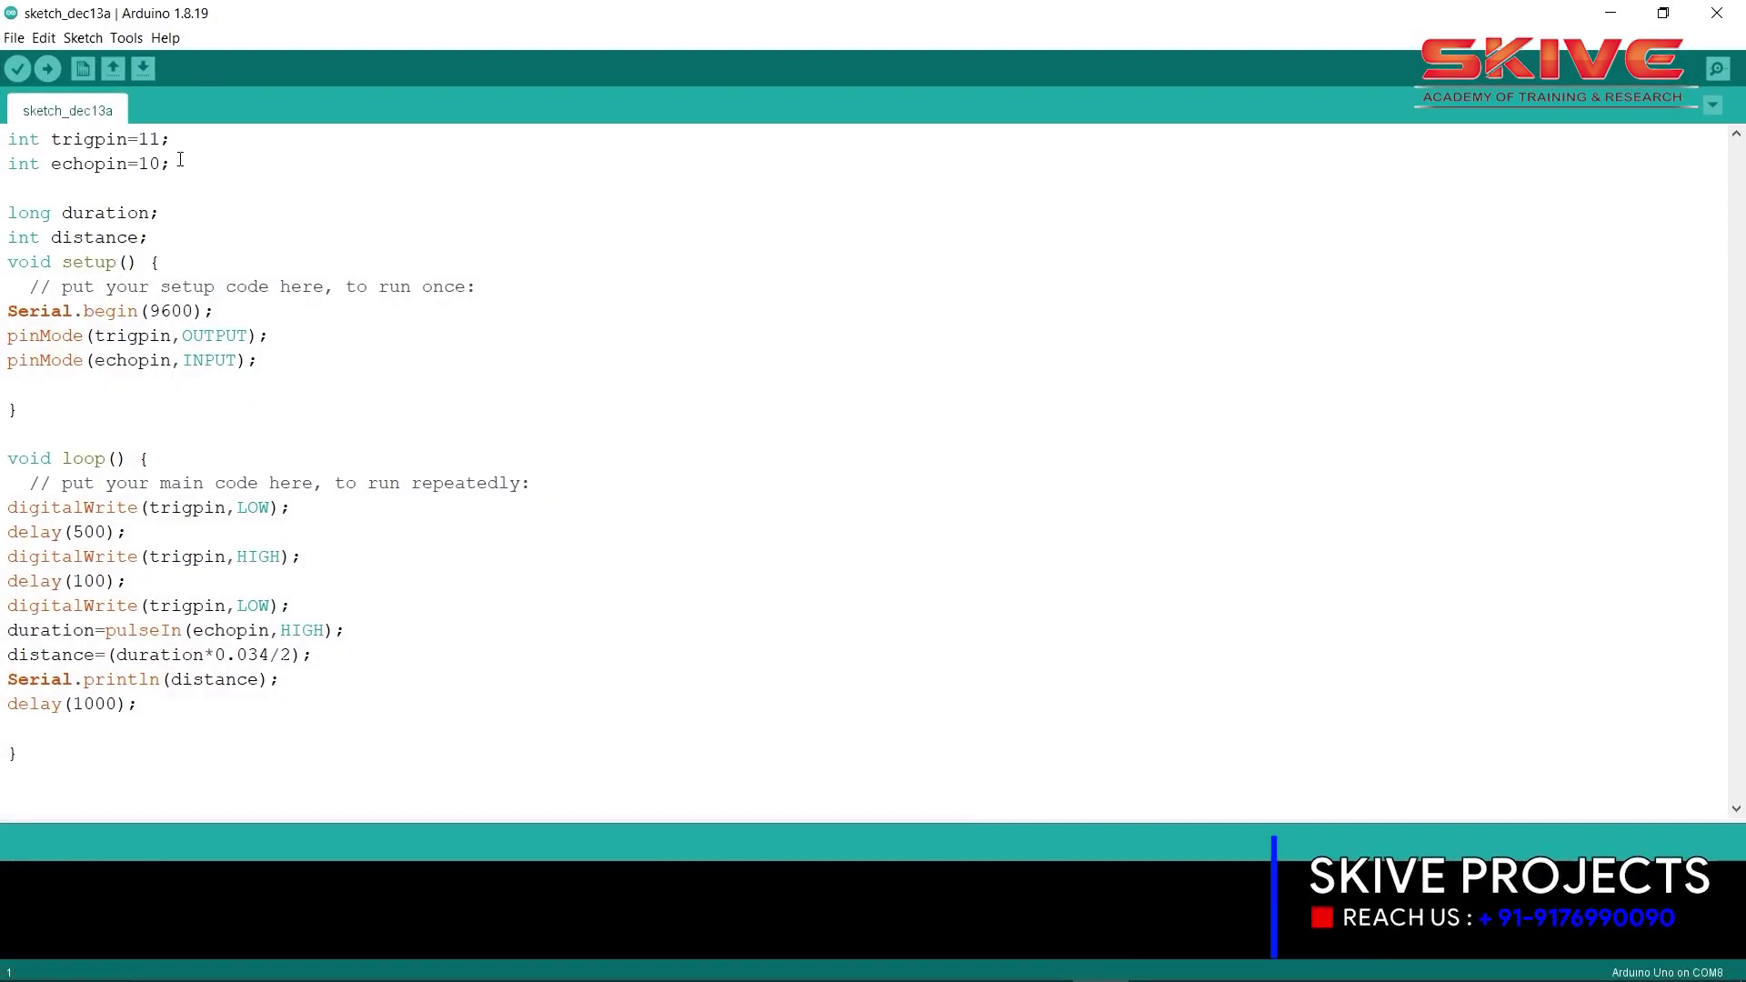
Review the sketch's pin definitions, serial and pin-mode setup, trigger pulse sequence, duration and distance calculation, and serial output
left_click_drag(181, 166, 70, 138)
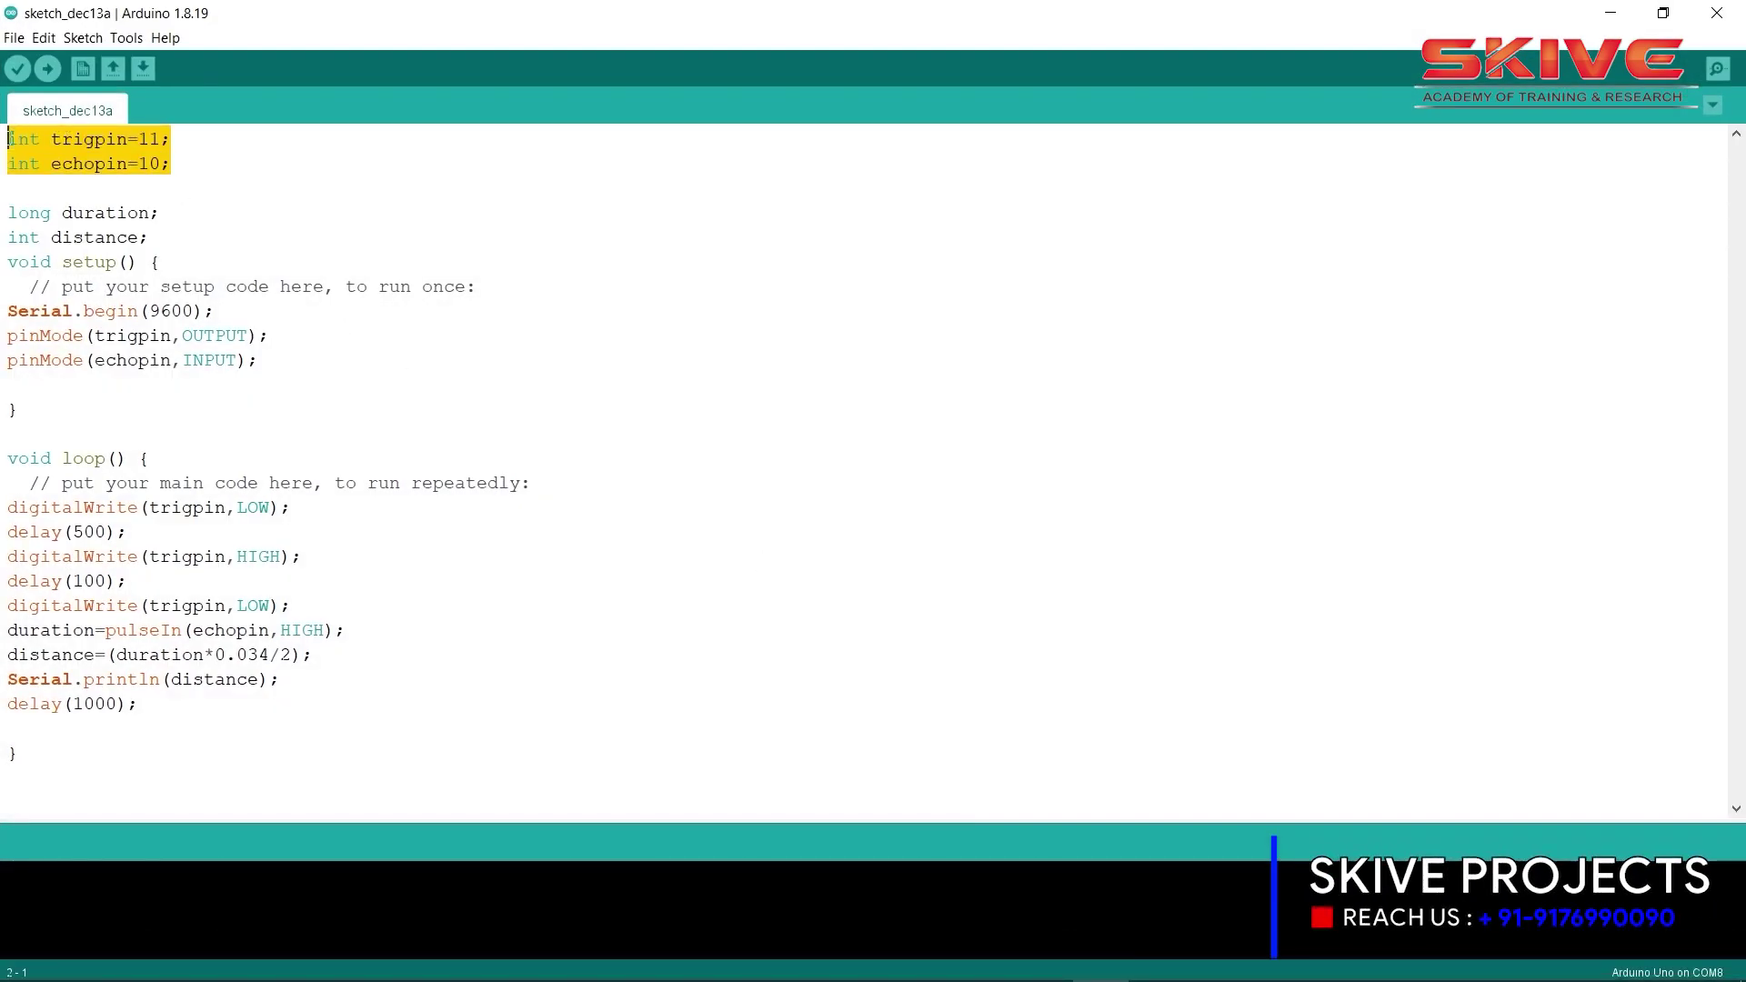
left_click(304, 207)
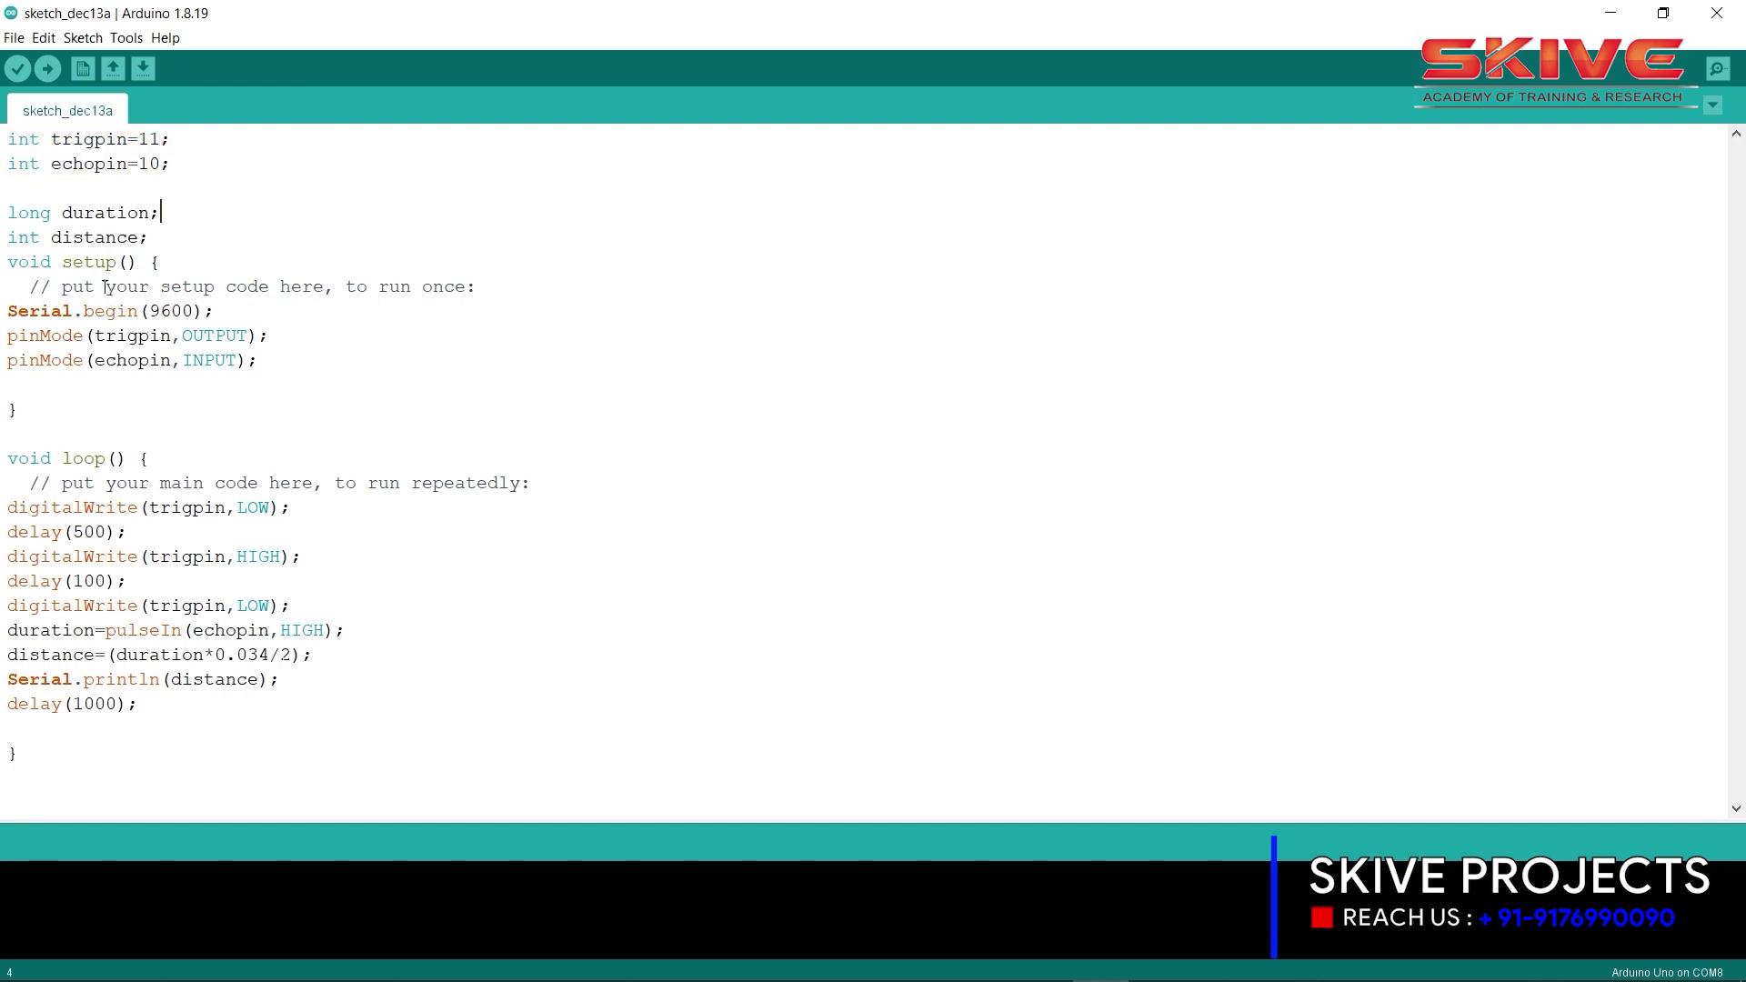
left_click_drag(19, 311, 208, 307)
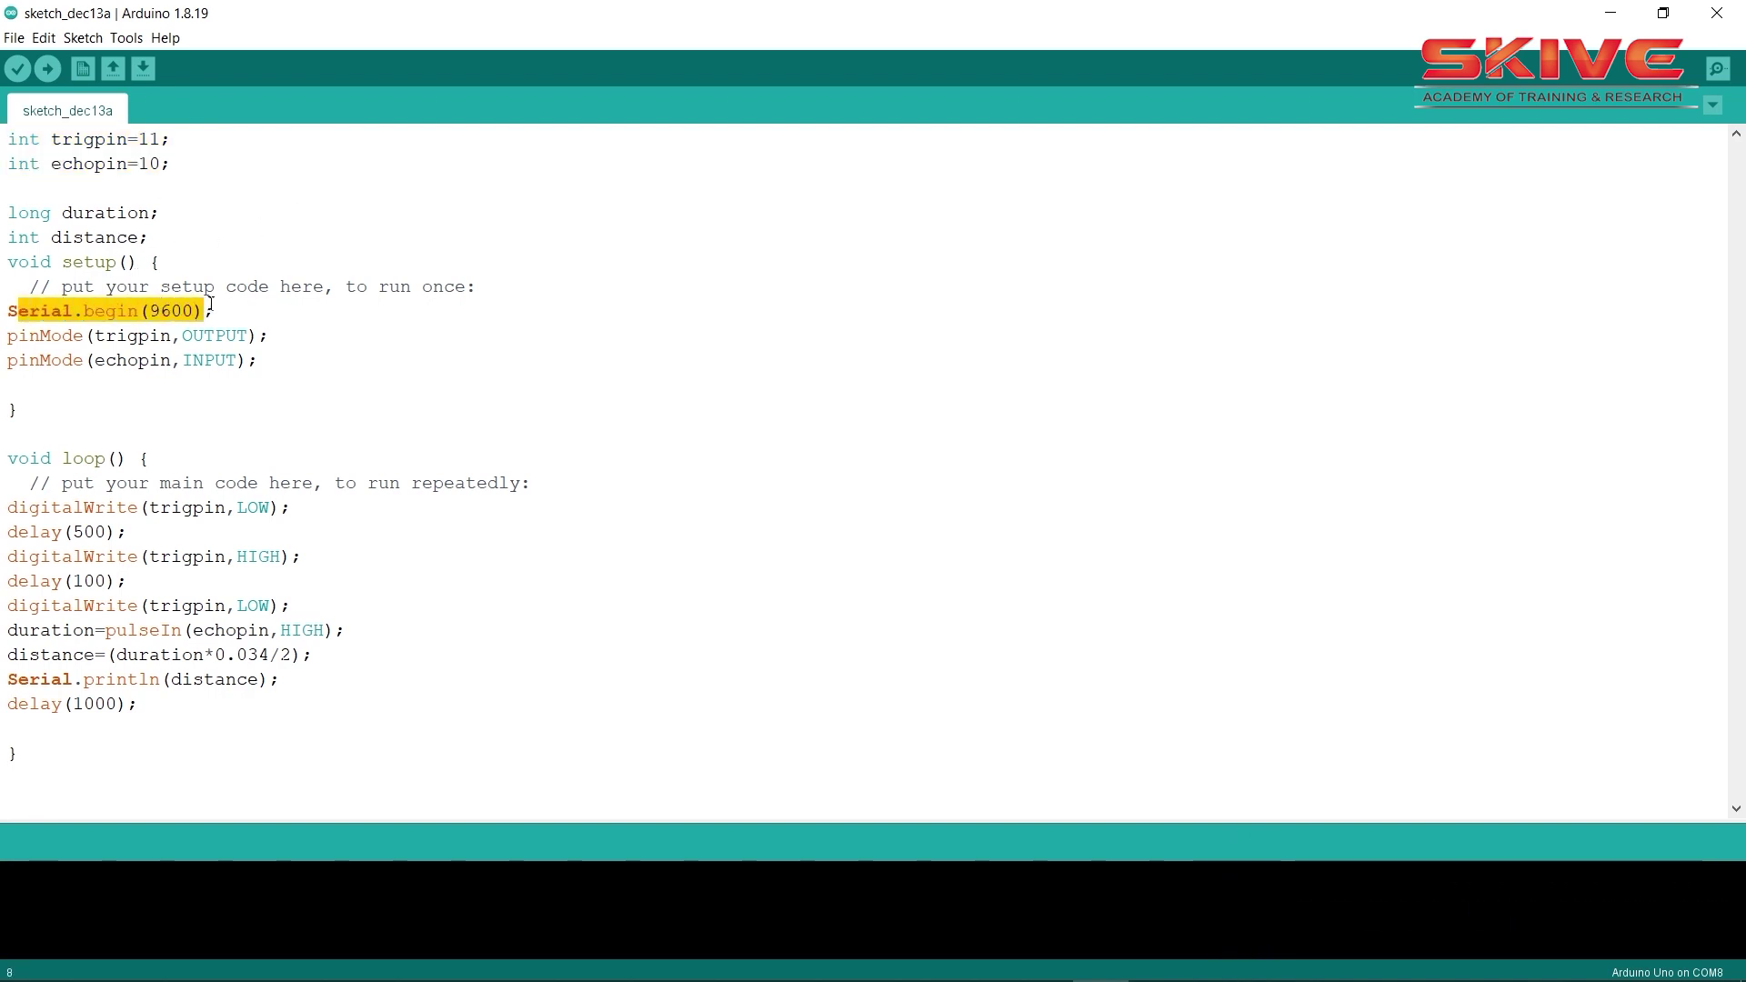
left_click_drag(258, 361, 40, 336)
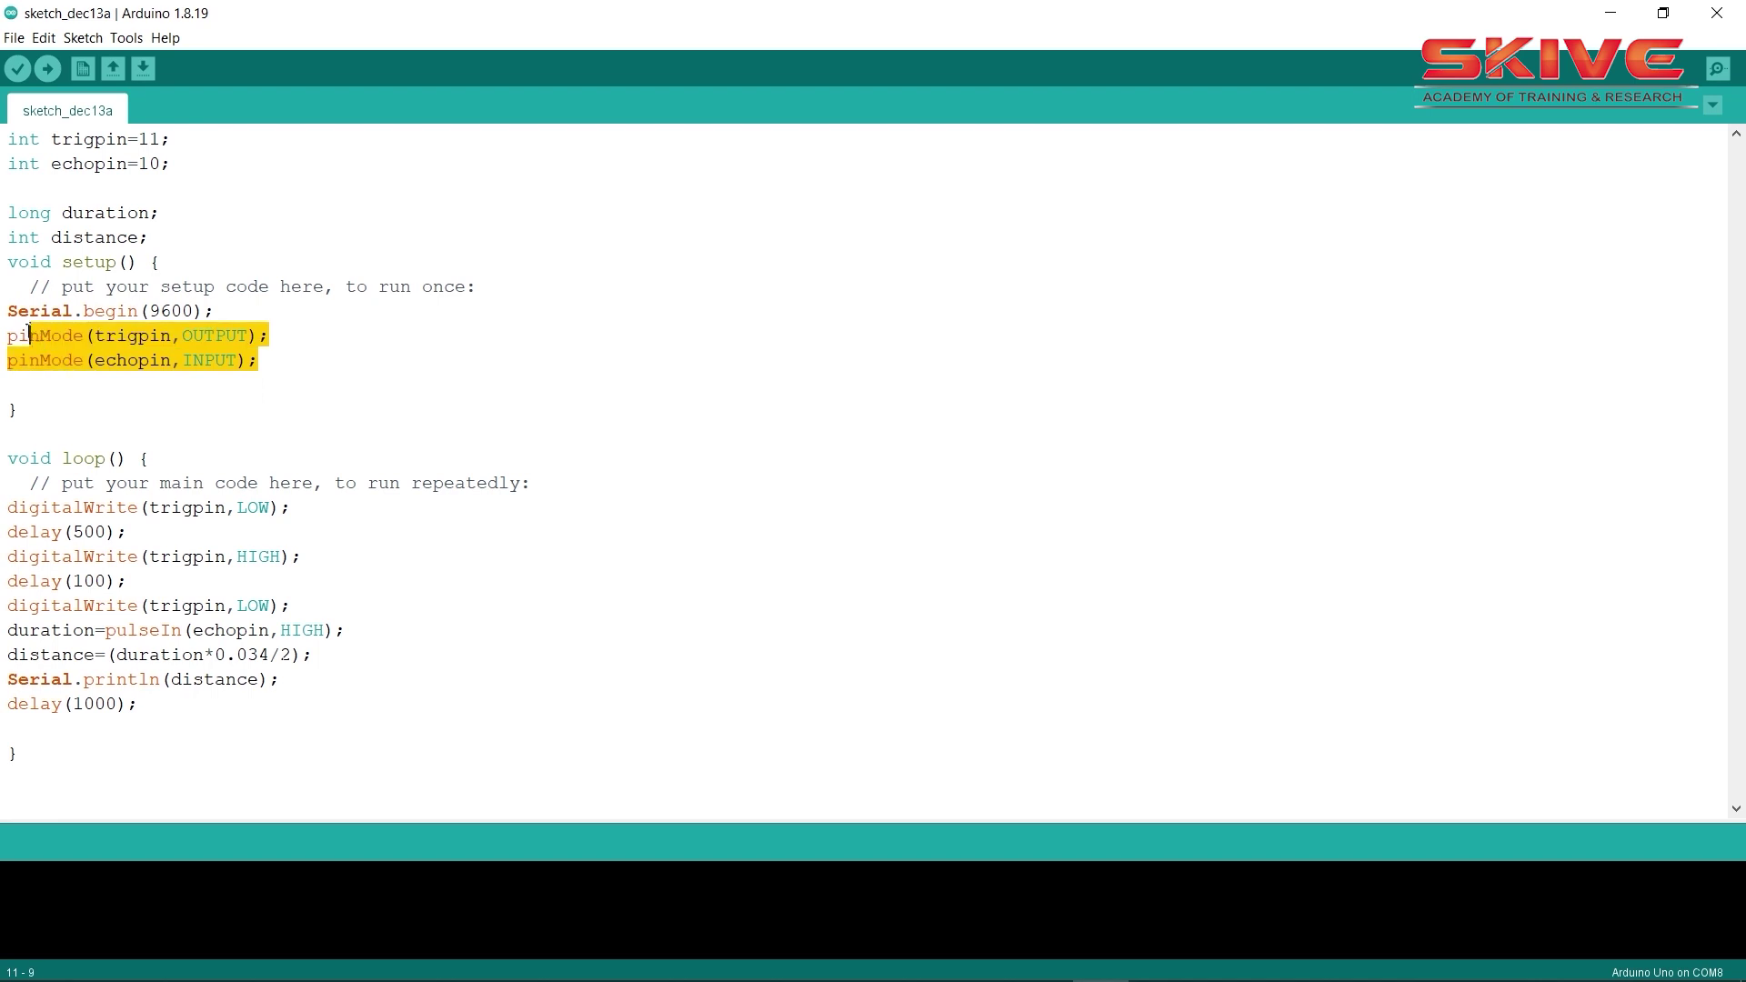
left_click(185, 410)
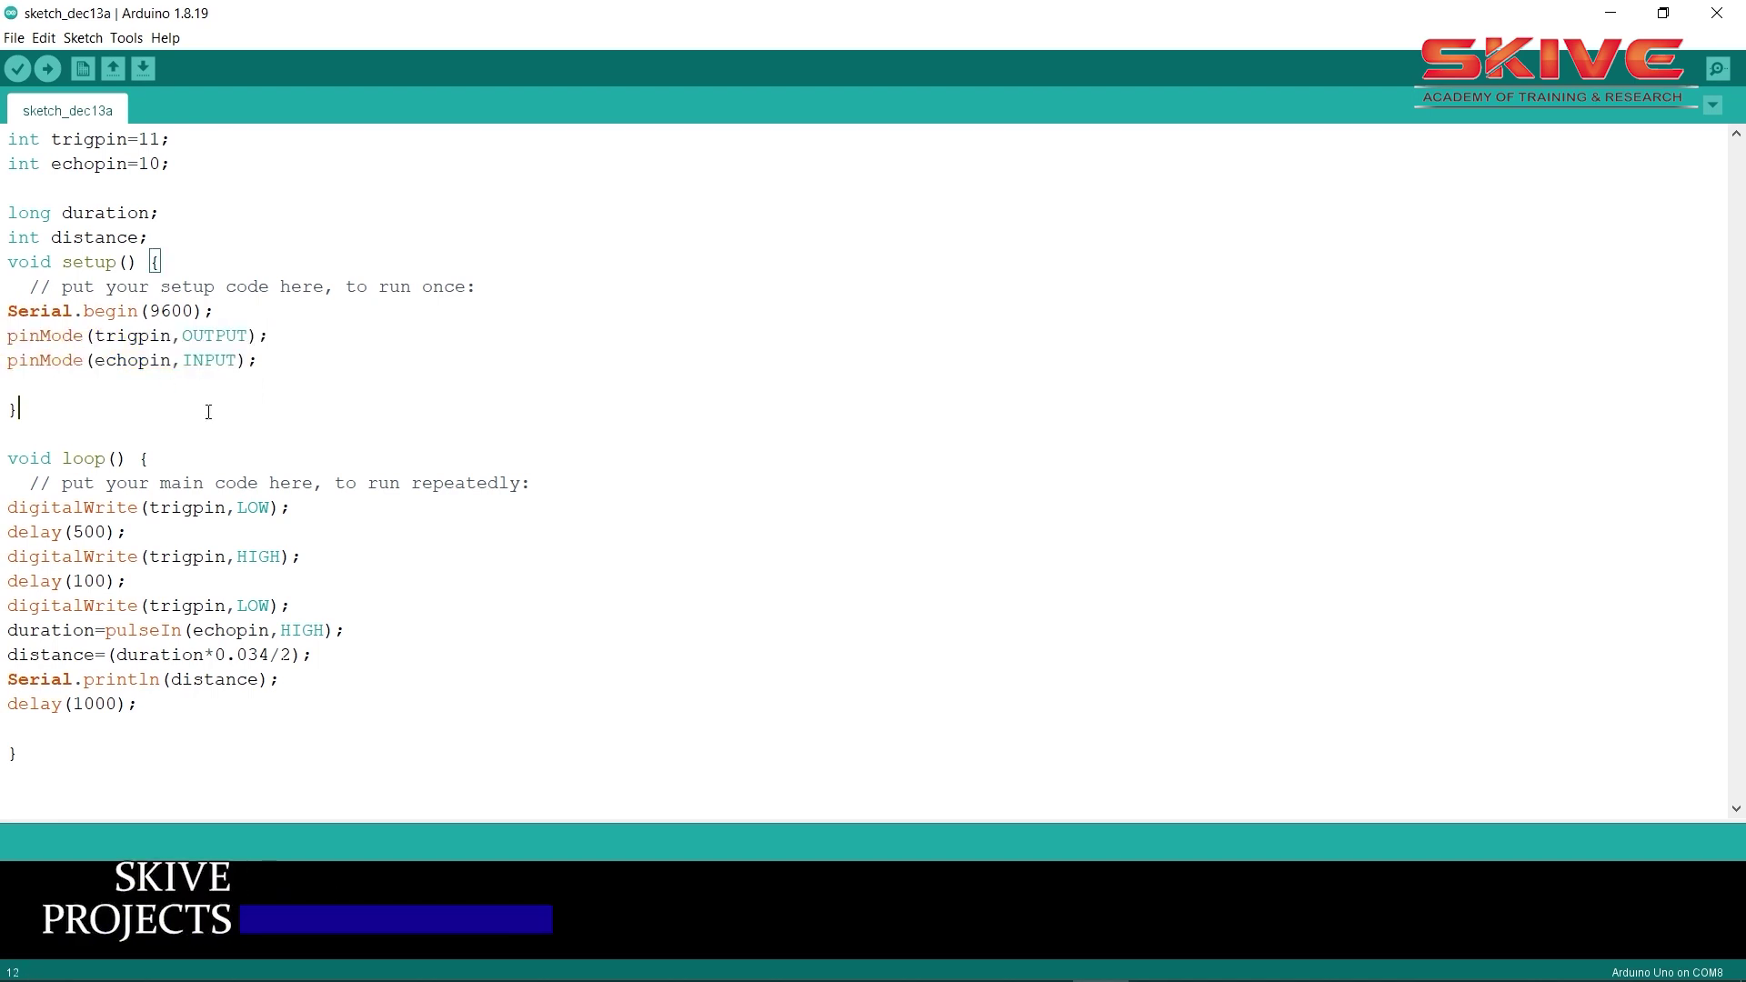
left_click_drag(291, 512, 19, 506)
left_click_drag(118, 532, 58, 534)
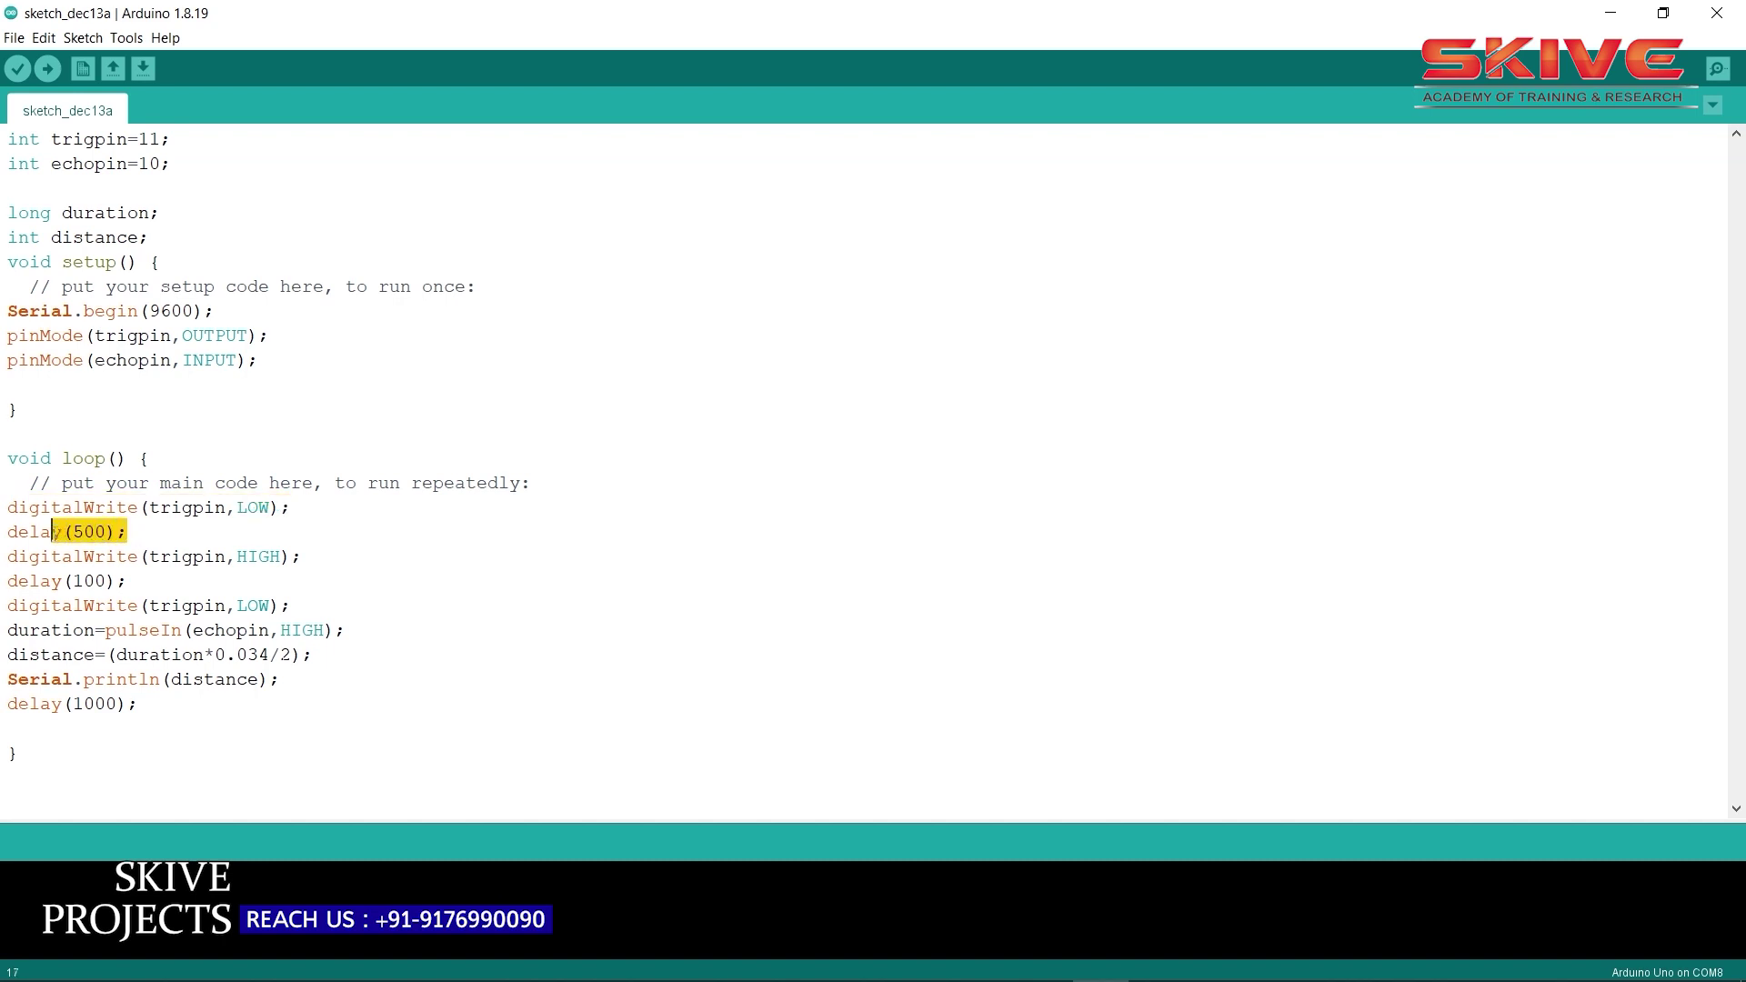
left_click_drag(298, 561, 106, 557)
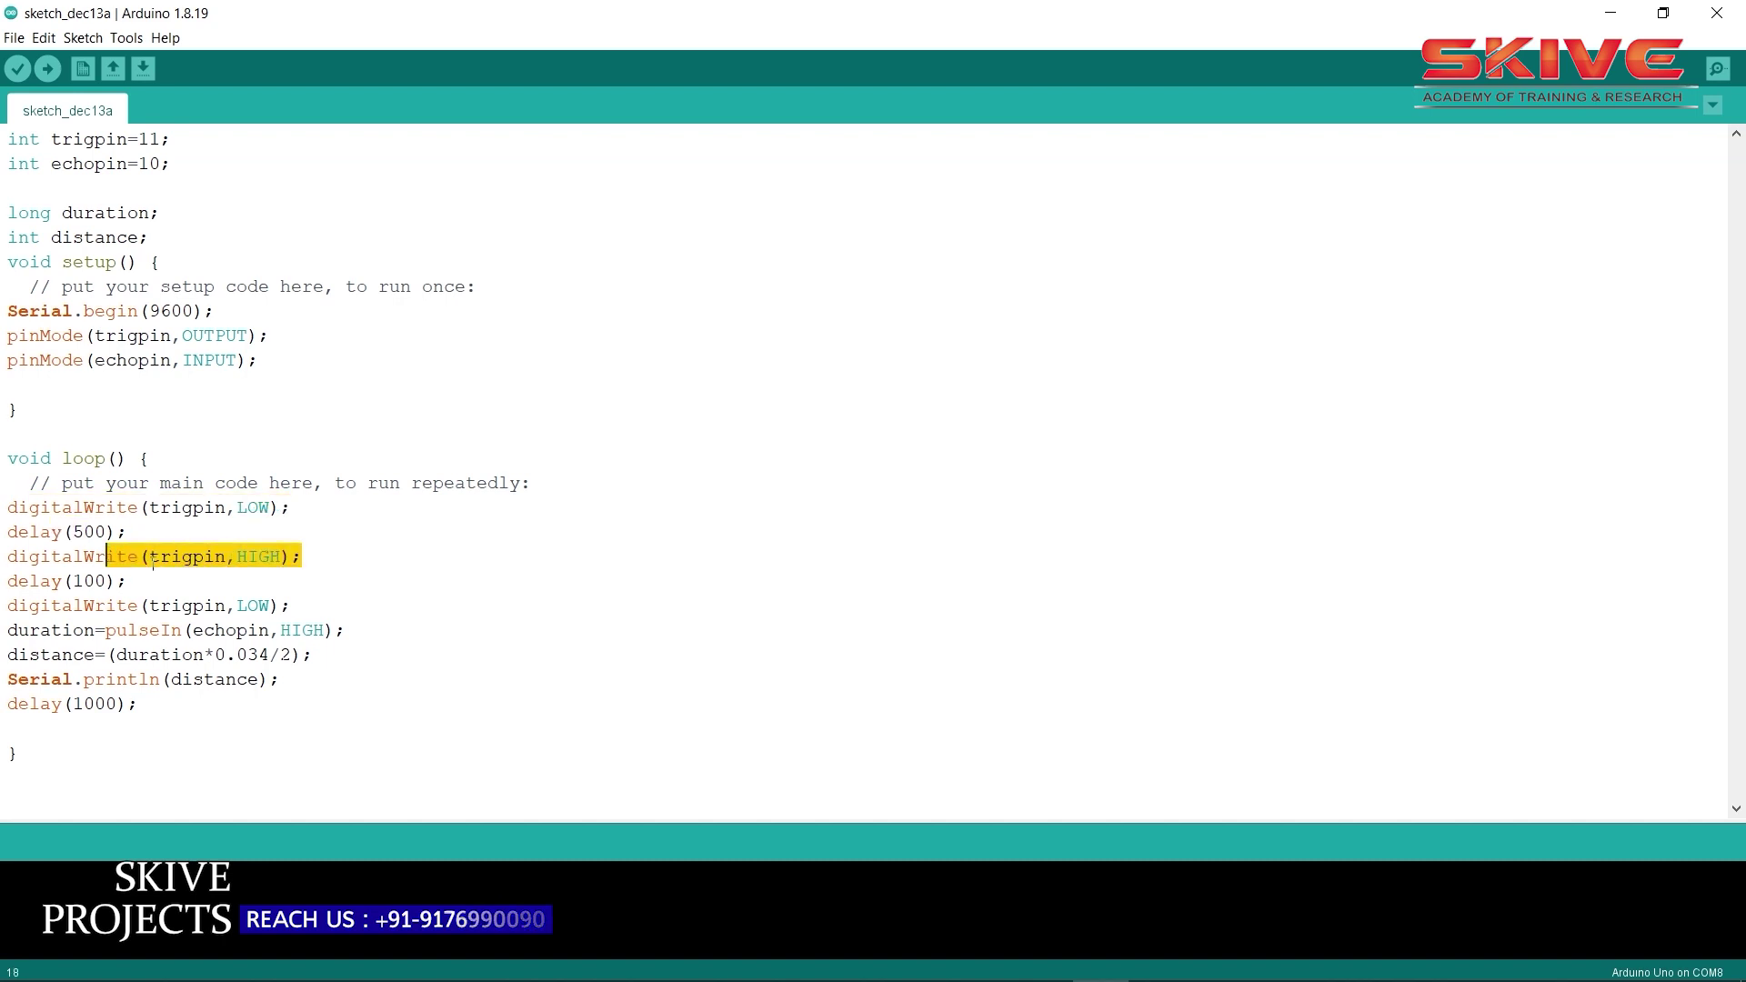
left_click_drag(291, 607, 149, 606)
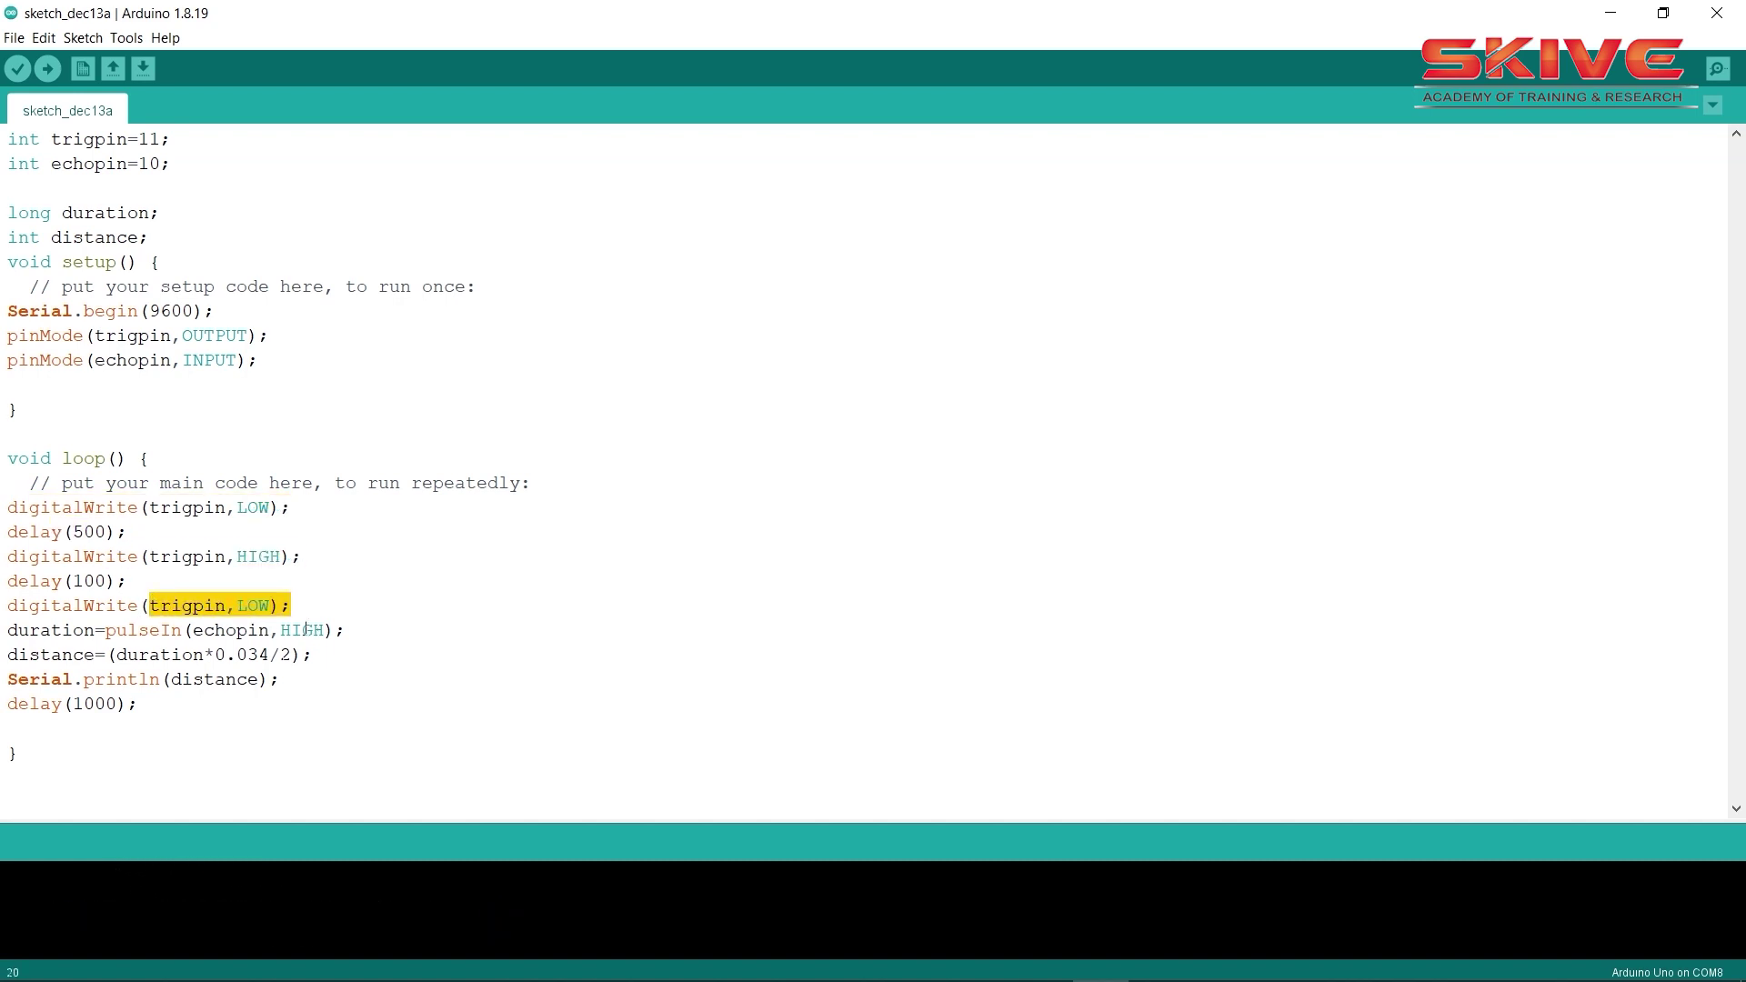
left_click_drag(338, 635, 16, 655)
left_click_drag(279, 679, 62, 679)
left_click_drag(215, 507, 204, 508)
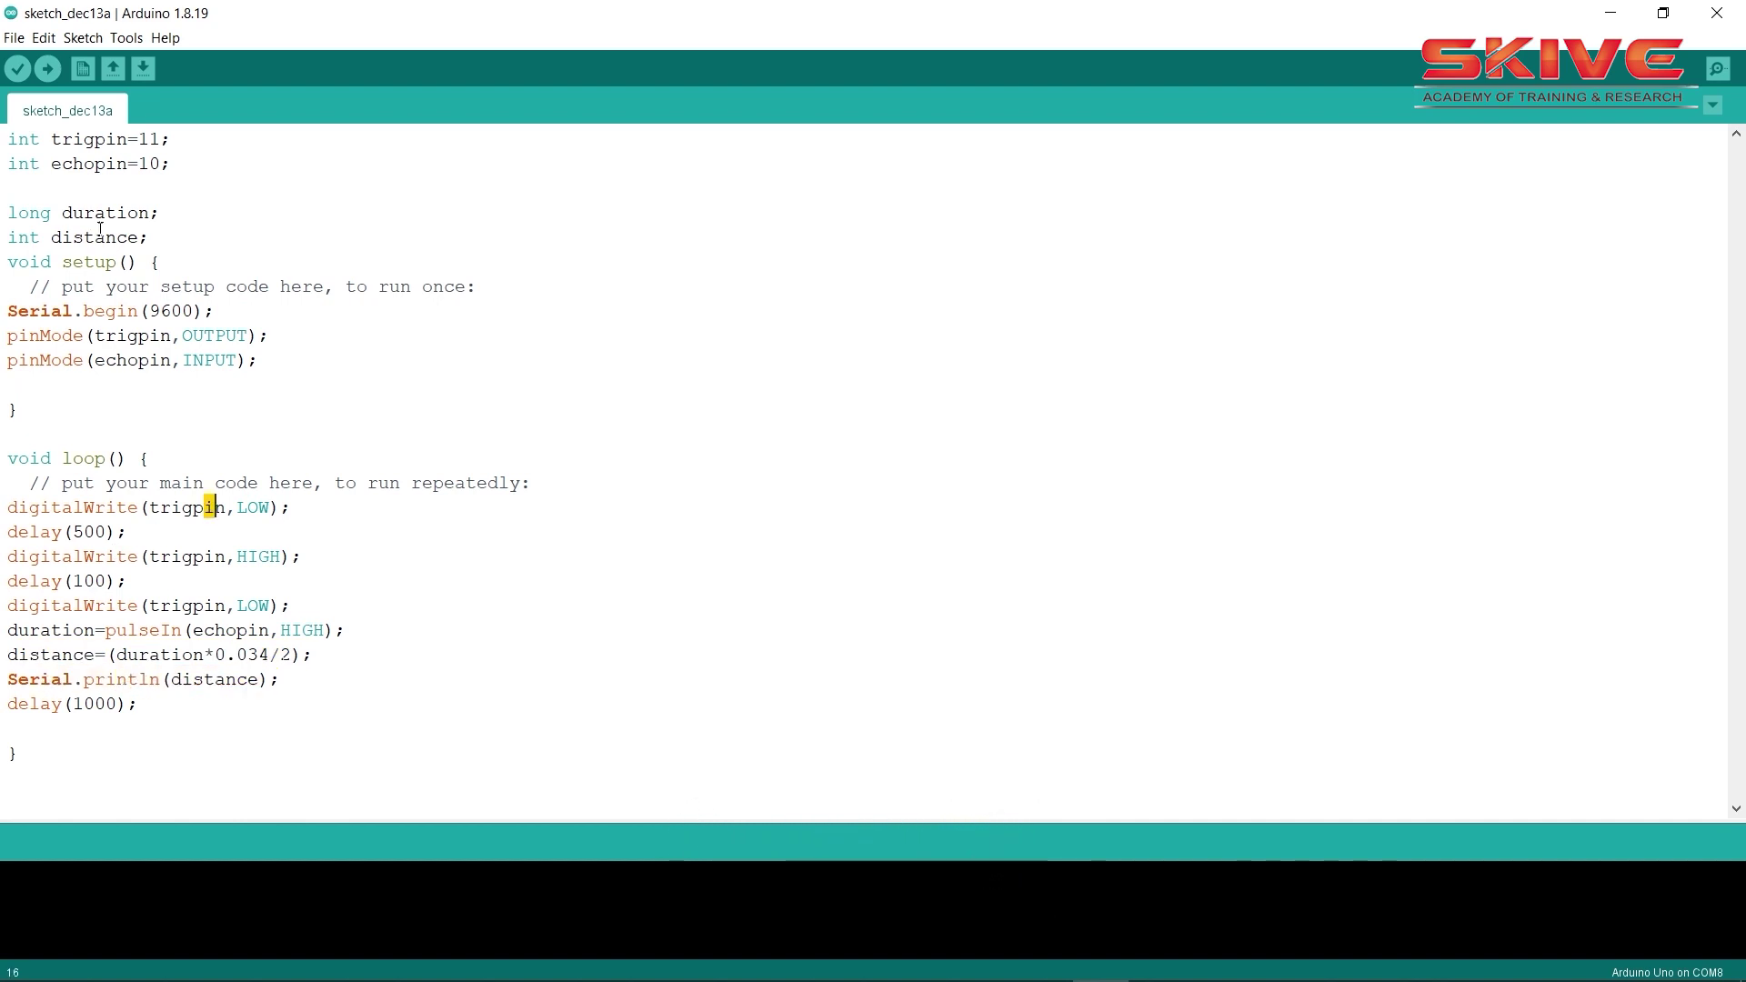
left_click(14, 37)
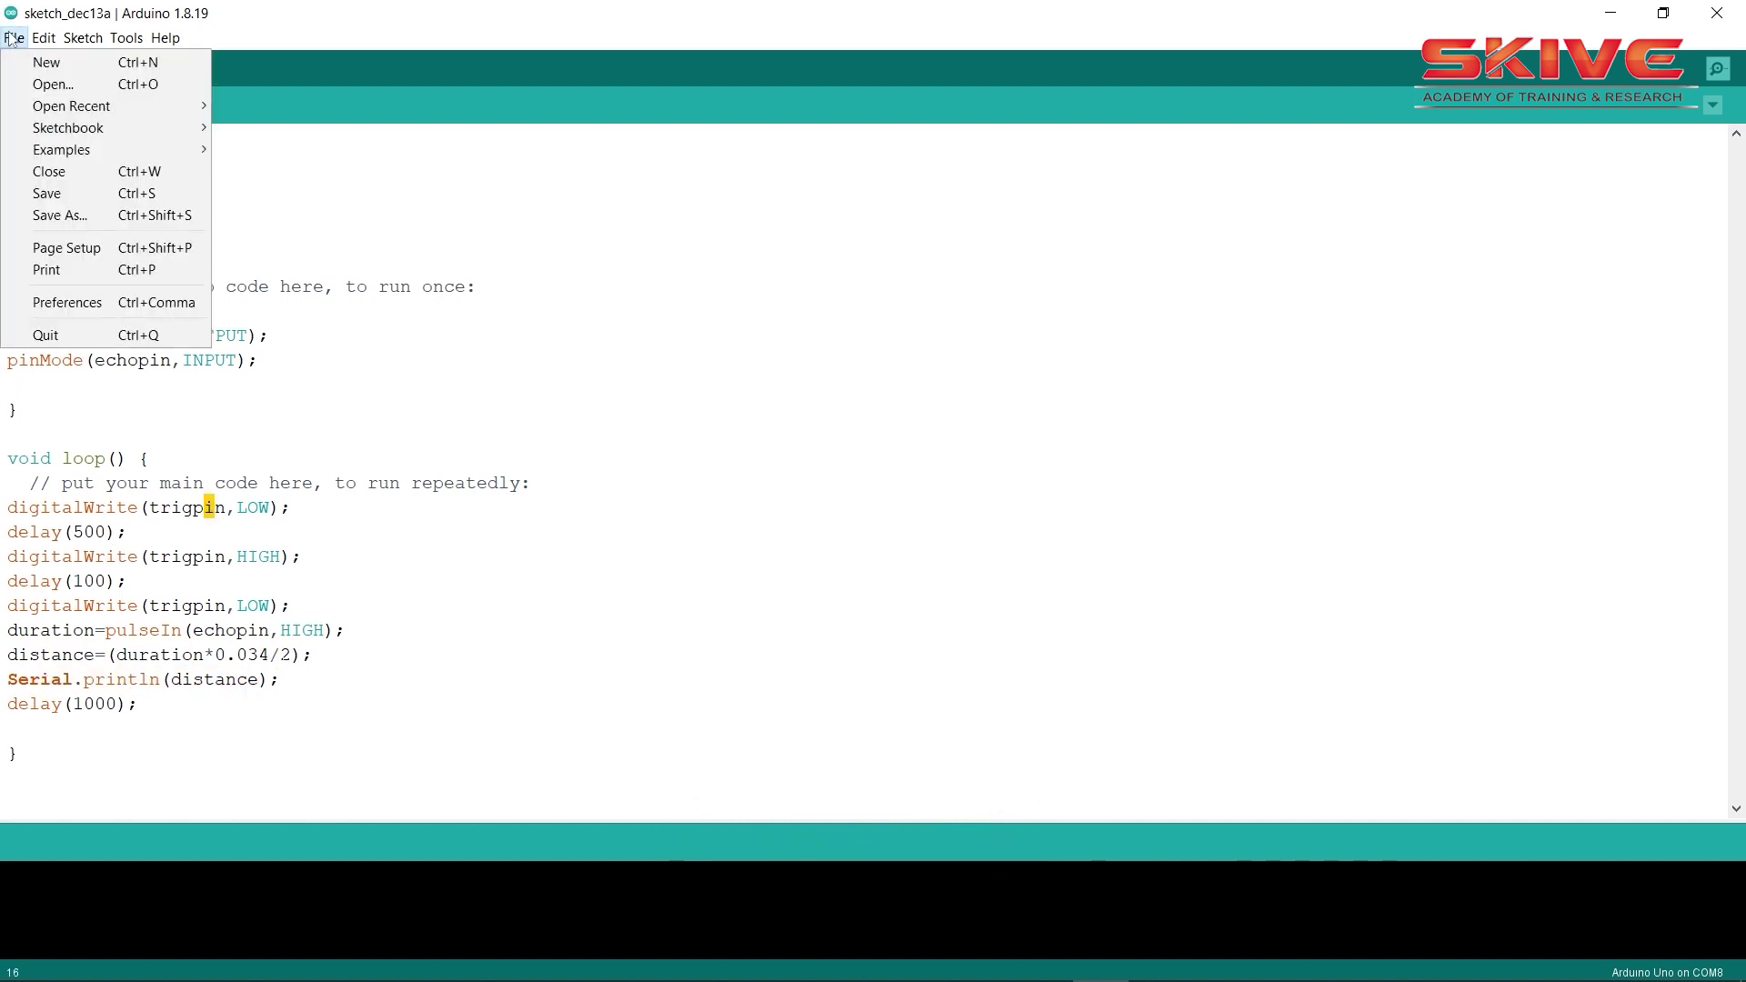
left_click(81, 215)
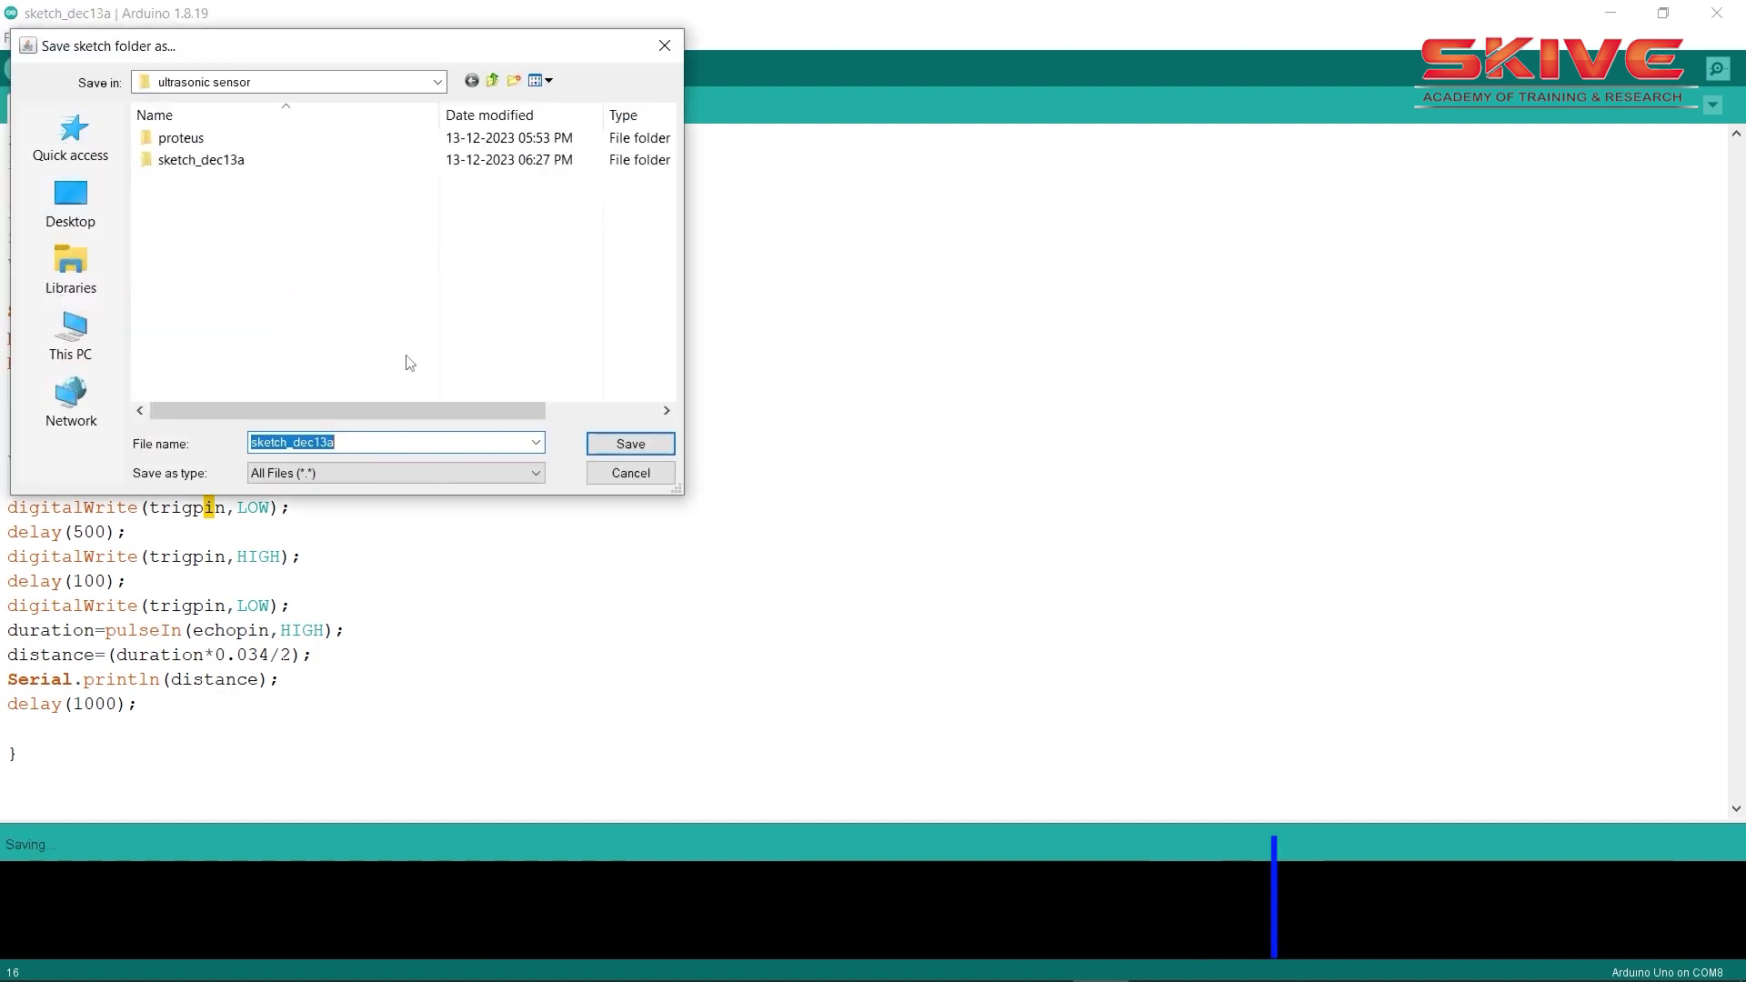
scroll(364, 291, "down", 5)
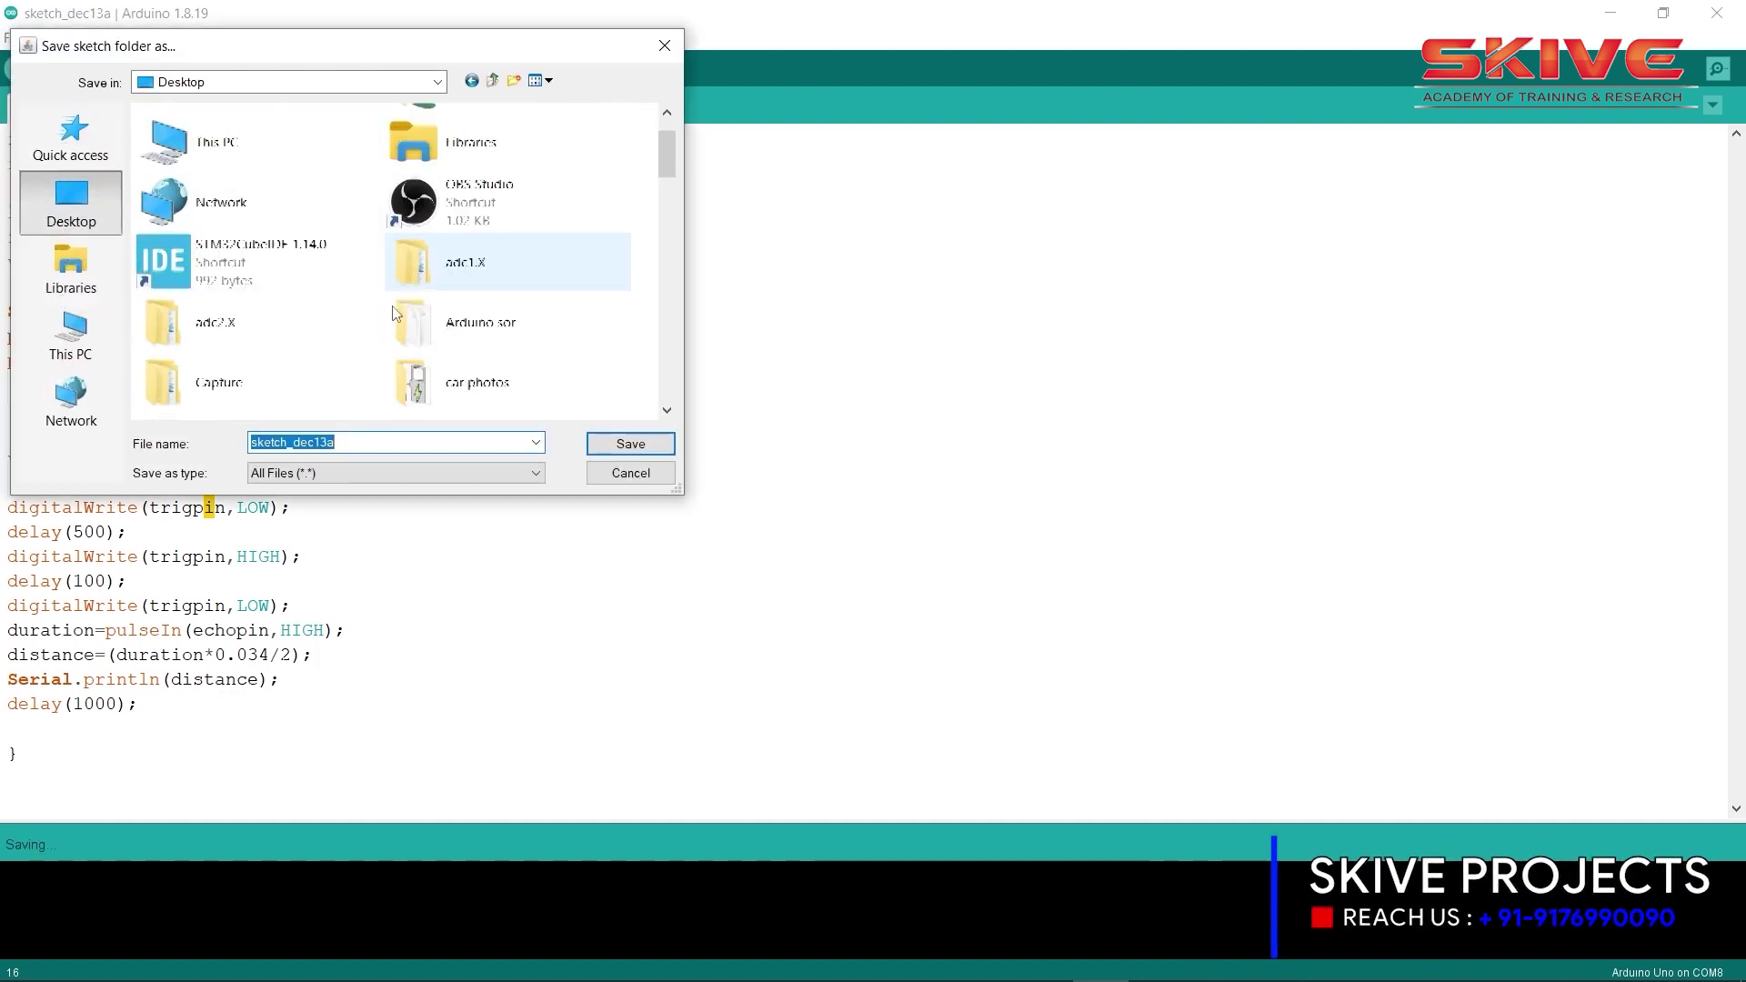
scroll(391, 306, "down", 4)
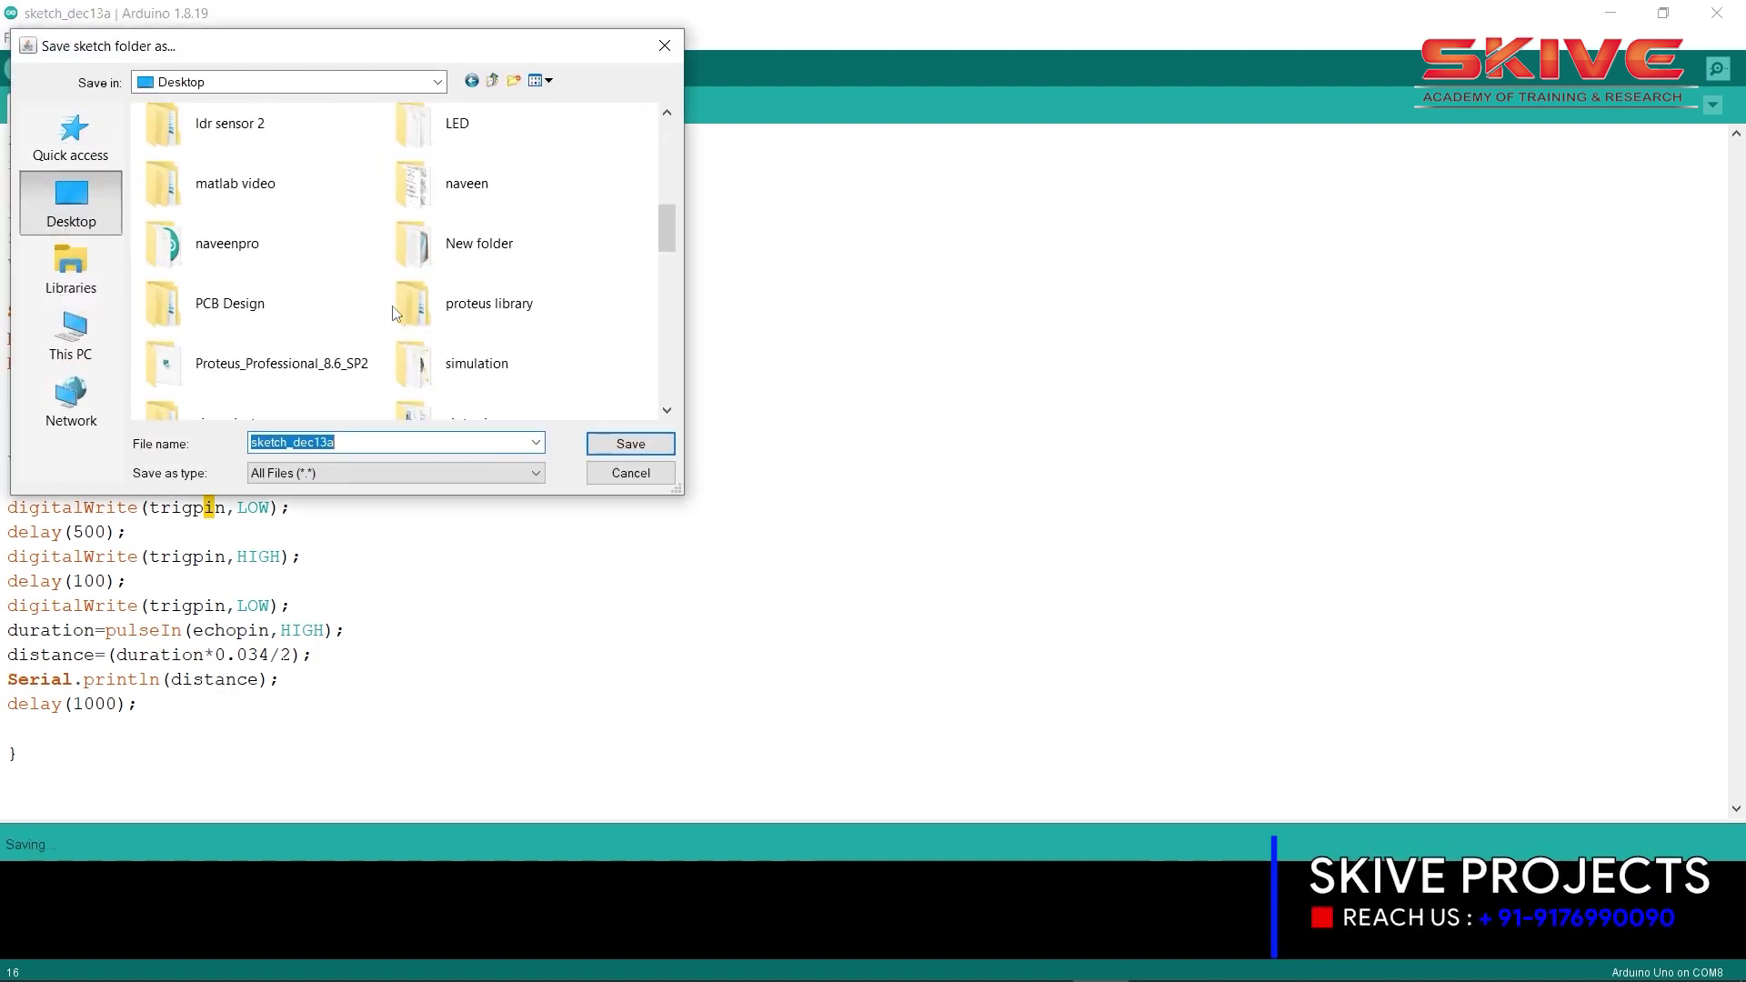
left_click(661, 46)
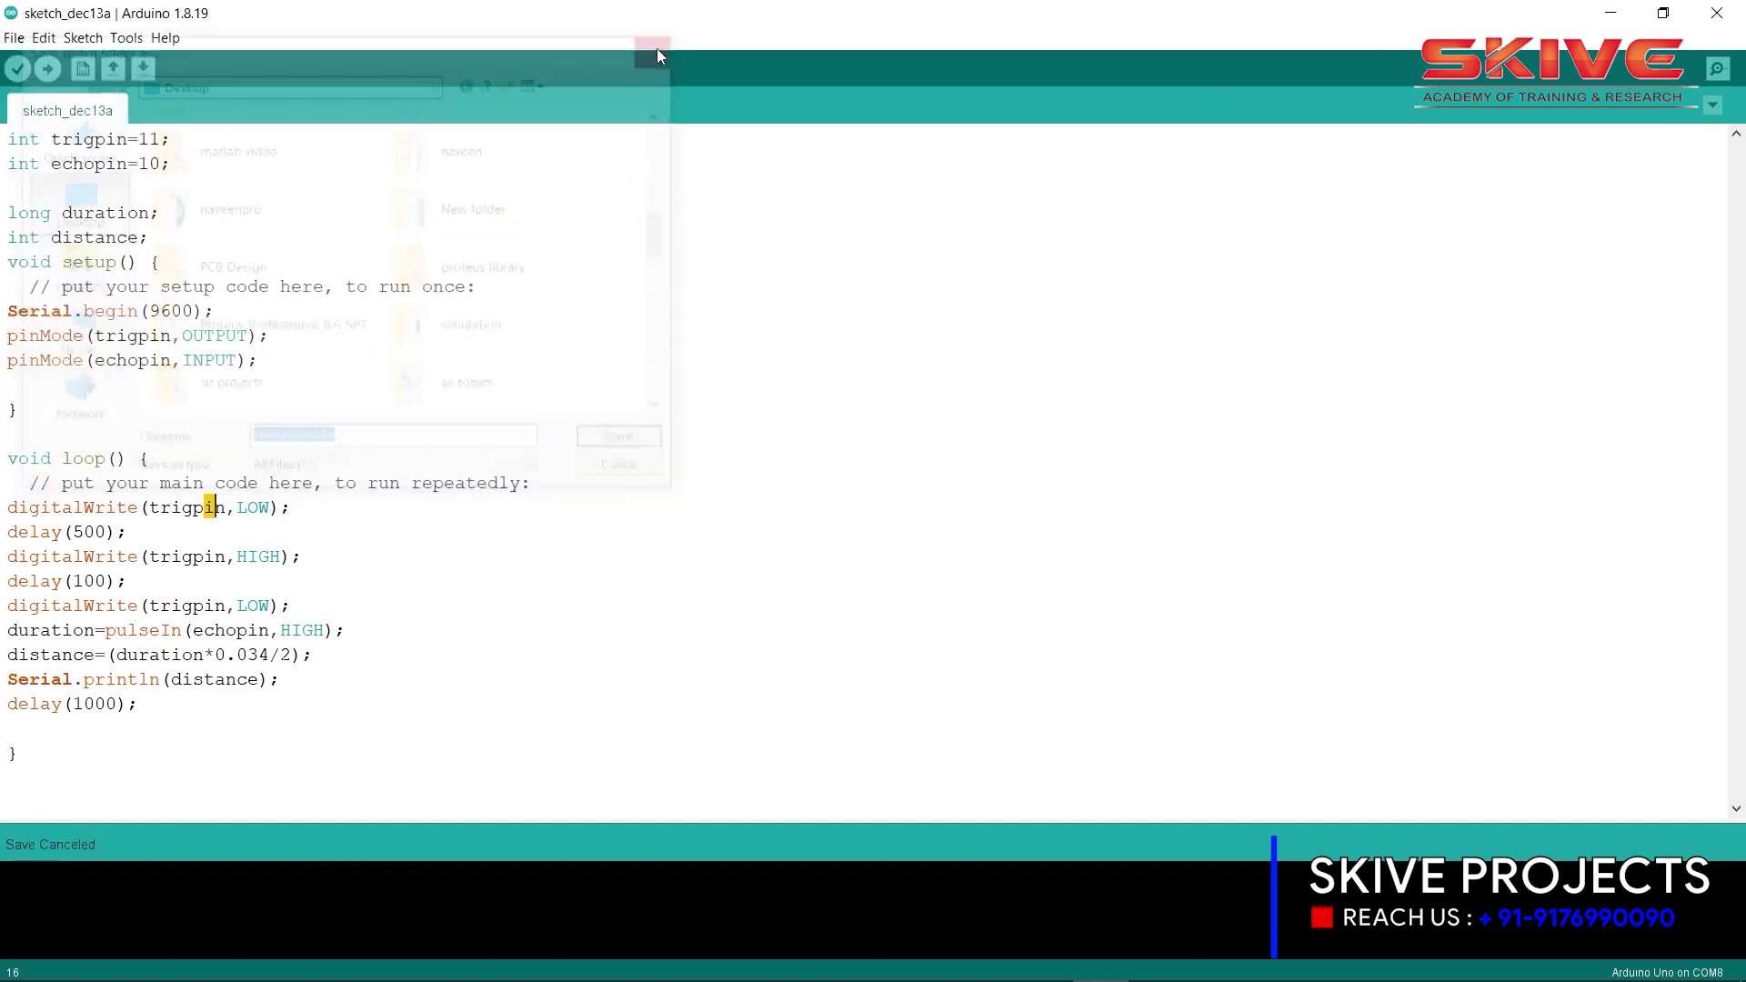
Verify the sketch_dec13a sketch and export its compiled binary to generate the HEX files
left_click(18, 70)
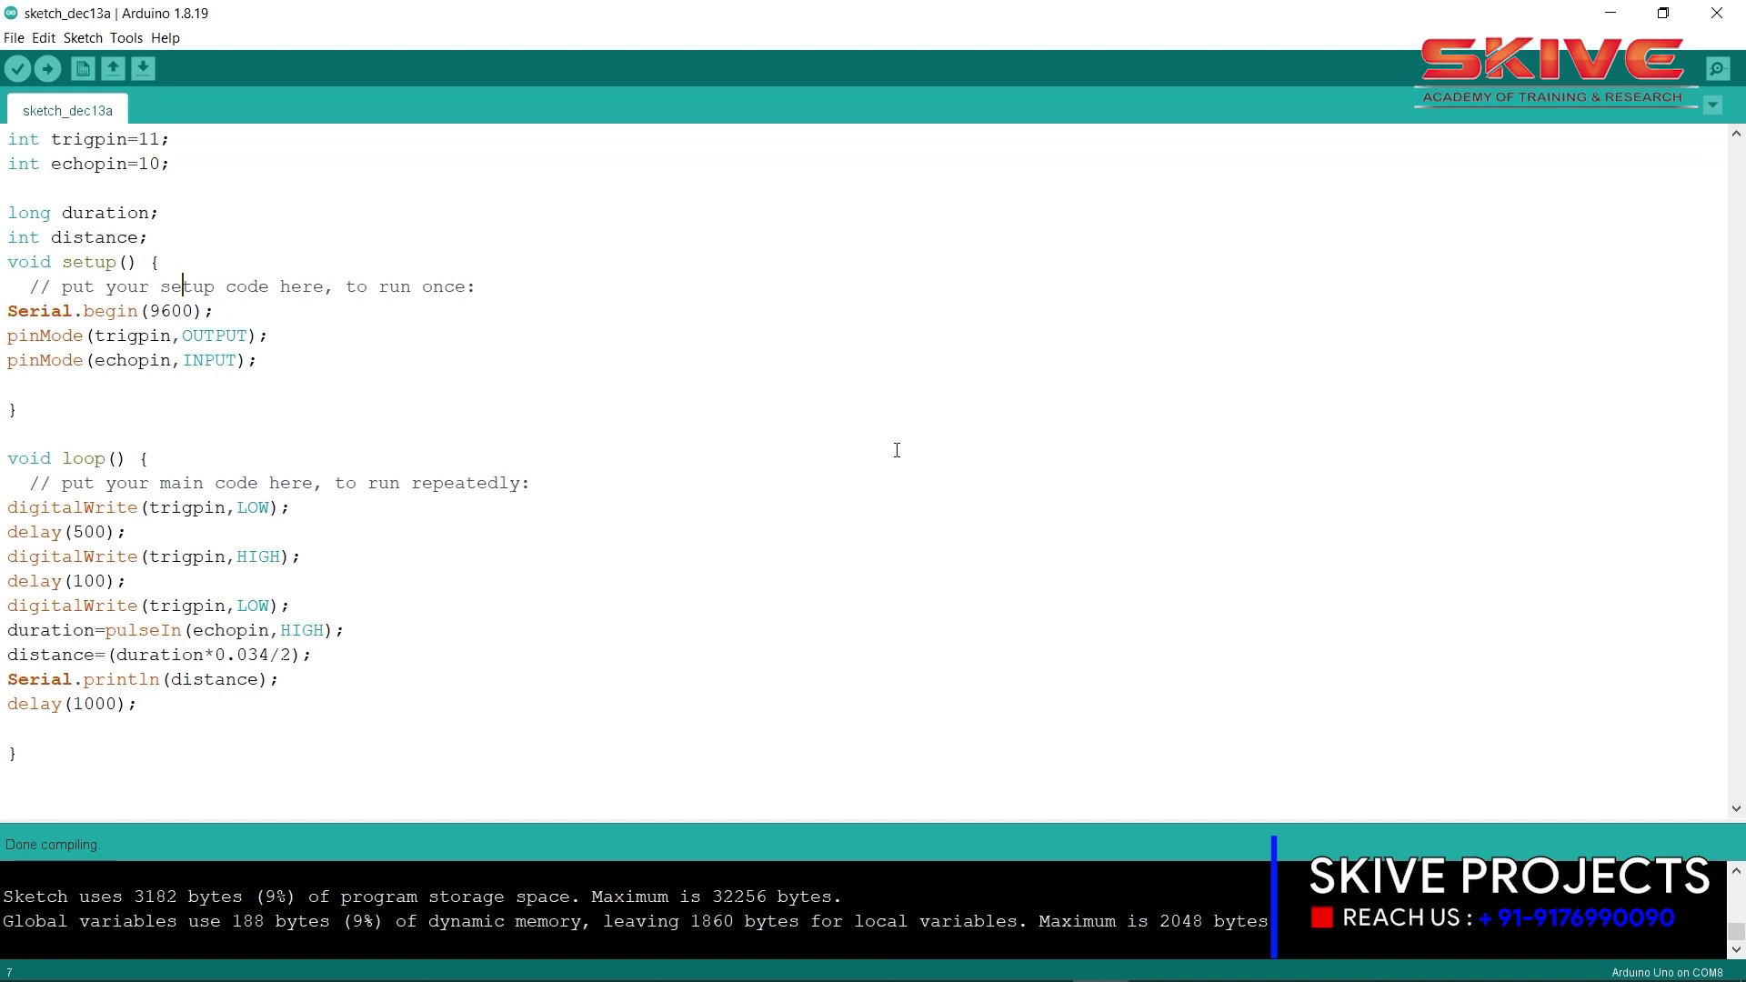
left_click(86, 37)
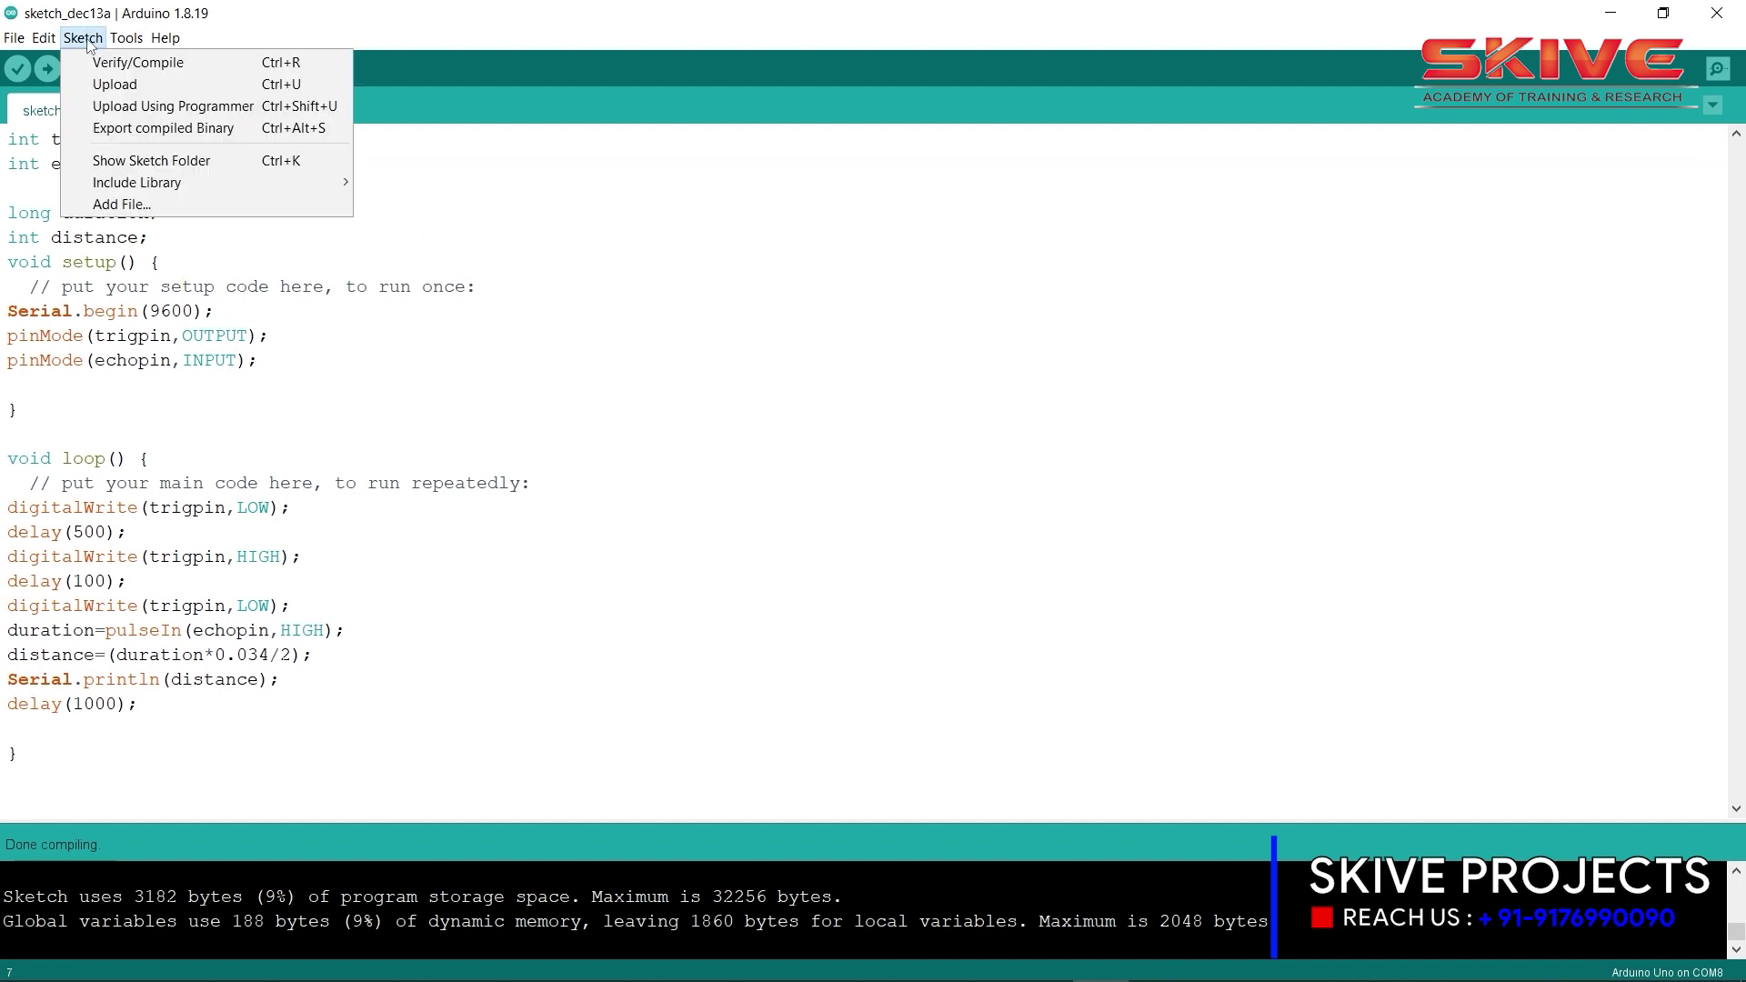
left_click(116, 130)
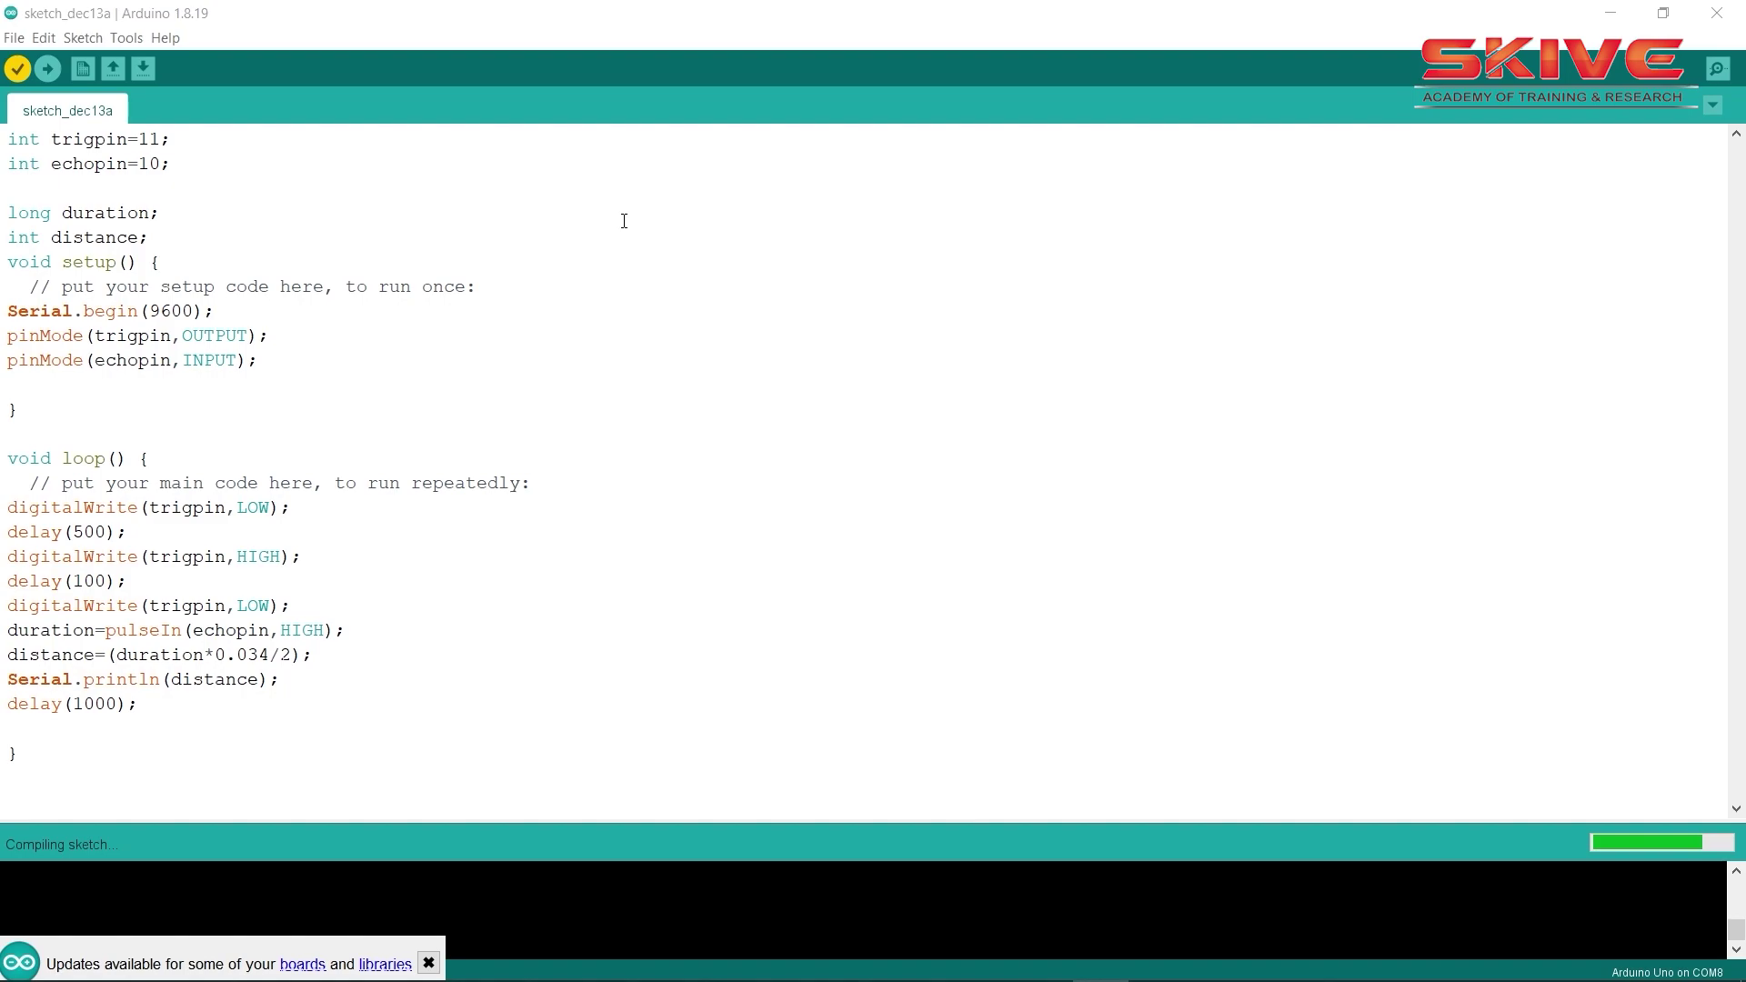
left_click(183, 286)
Switch to Proteus and load sketch_dec13a.ino.standard.hex from the desktop's ultrasonic sensor\sketch_dec13a folder as the Arduino Uno's program file
left_click(1625, 11)
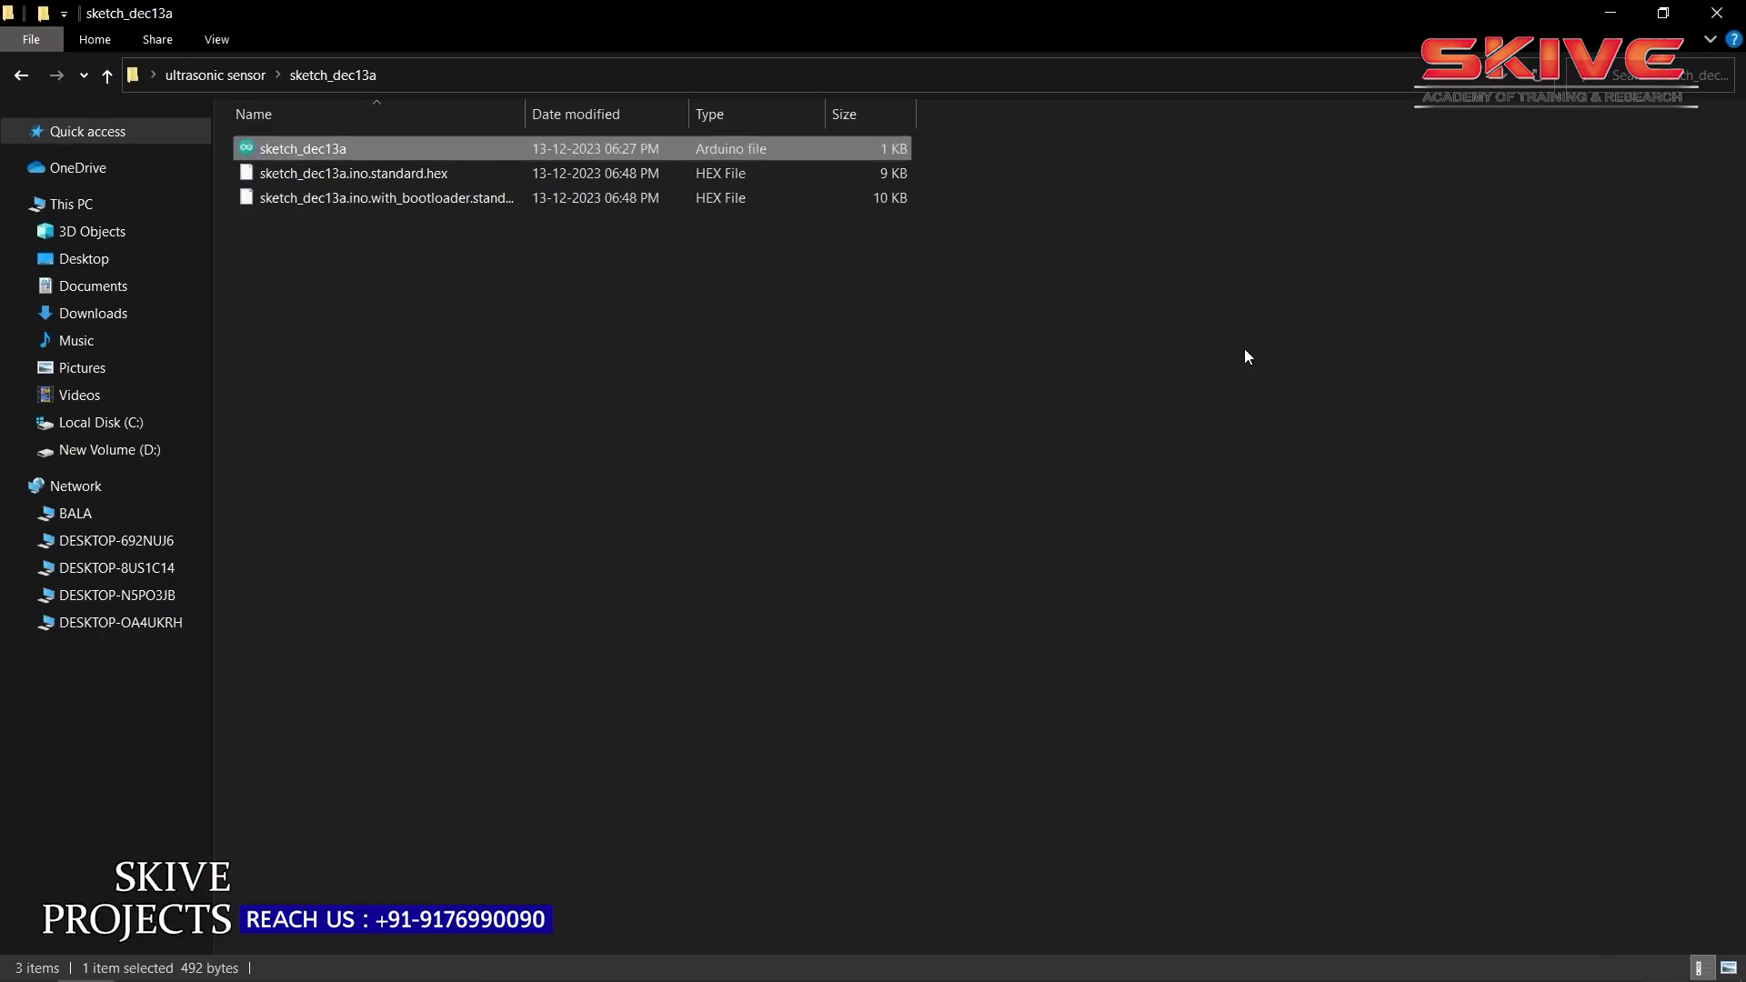
left_click(994, 963)
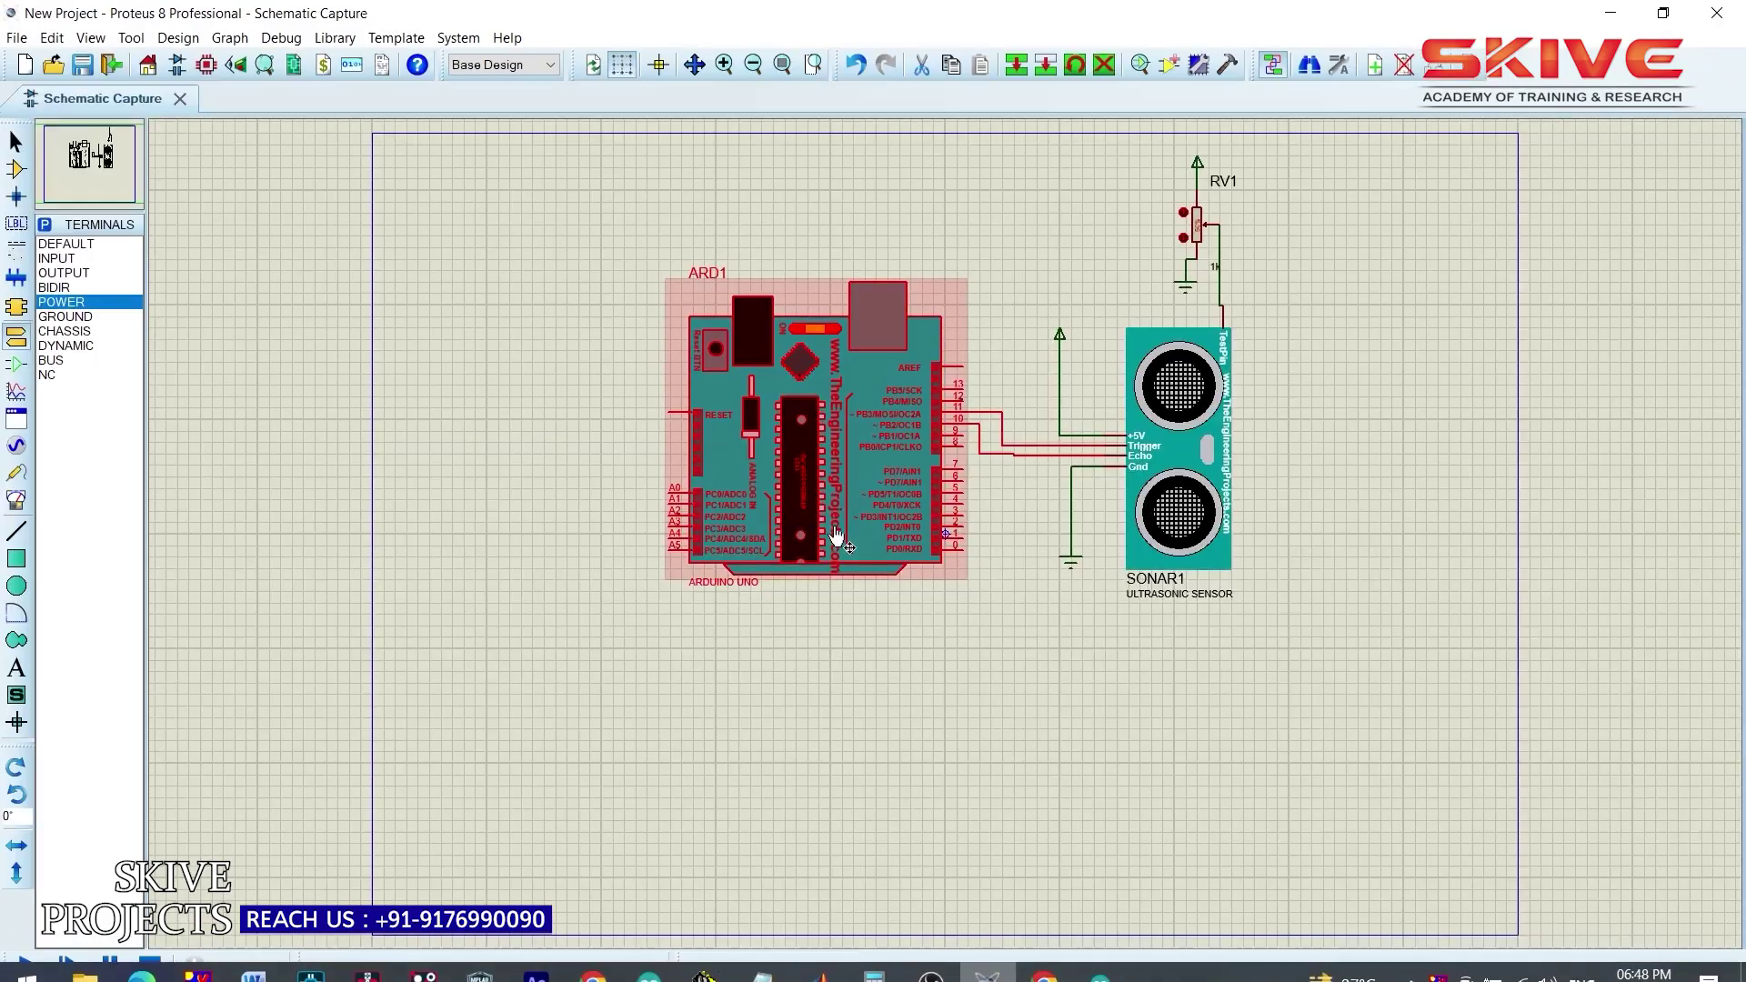
double_click(803, 489)
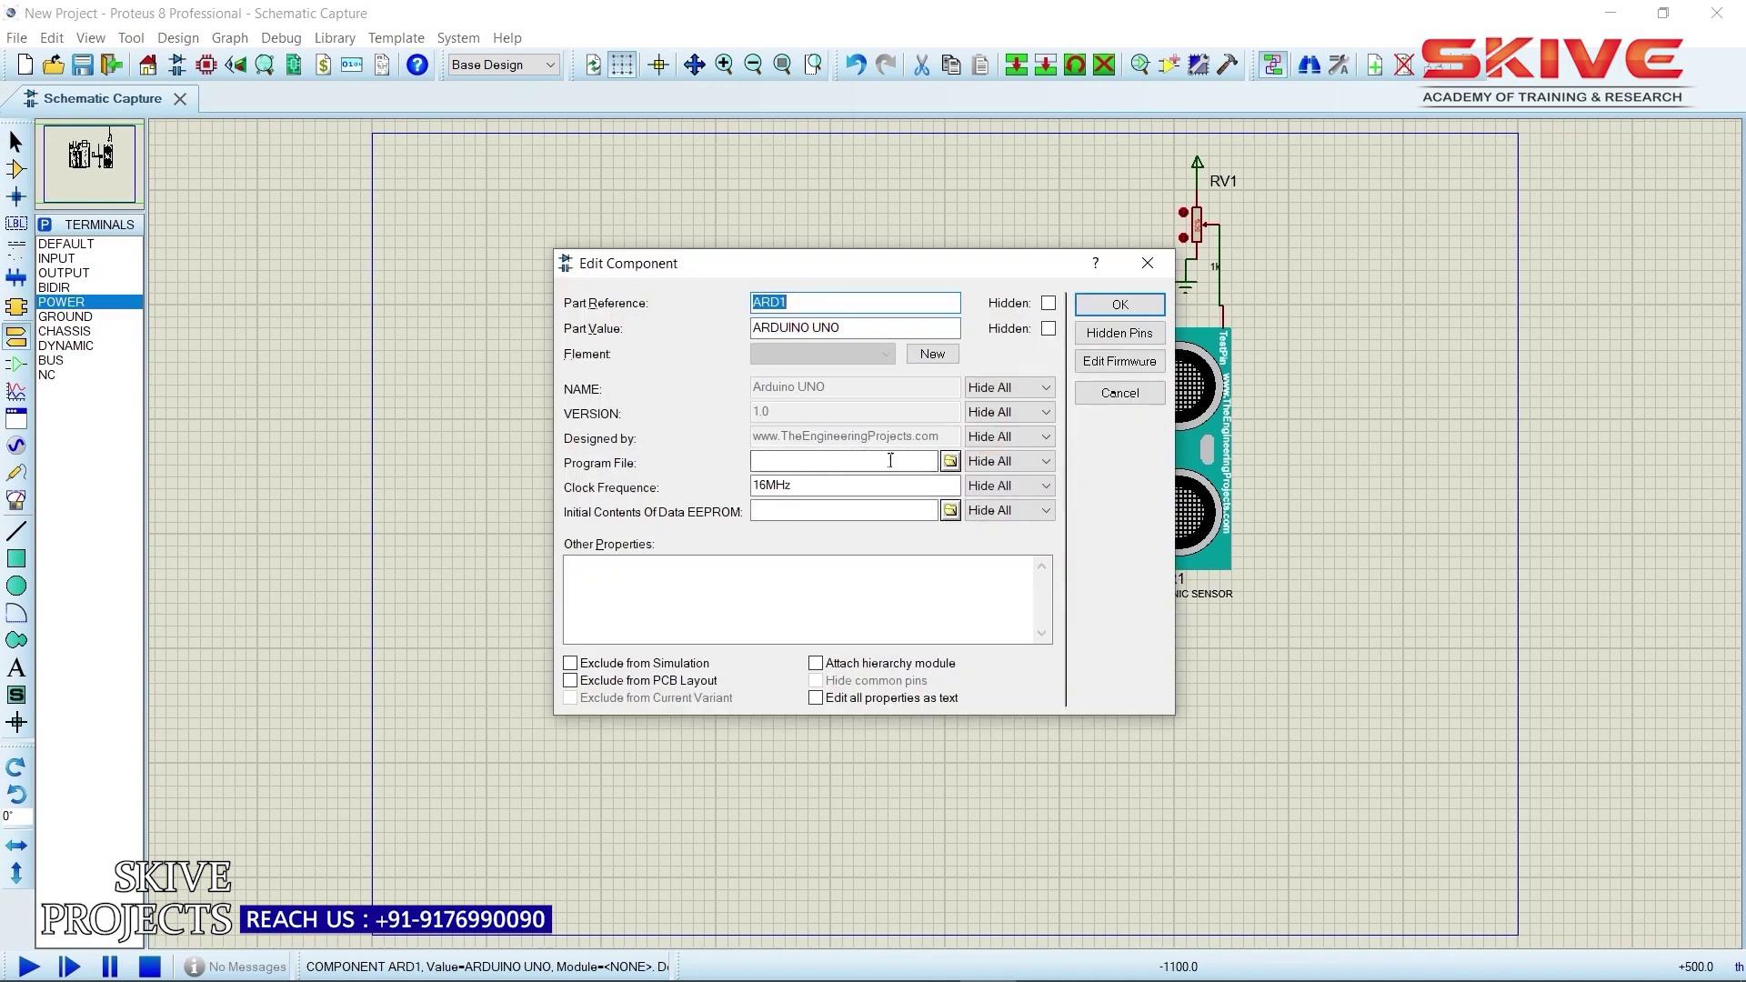
left_click(950, 462)
left_click(509, 400)
scroll(855, 636, "down", 5)
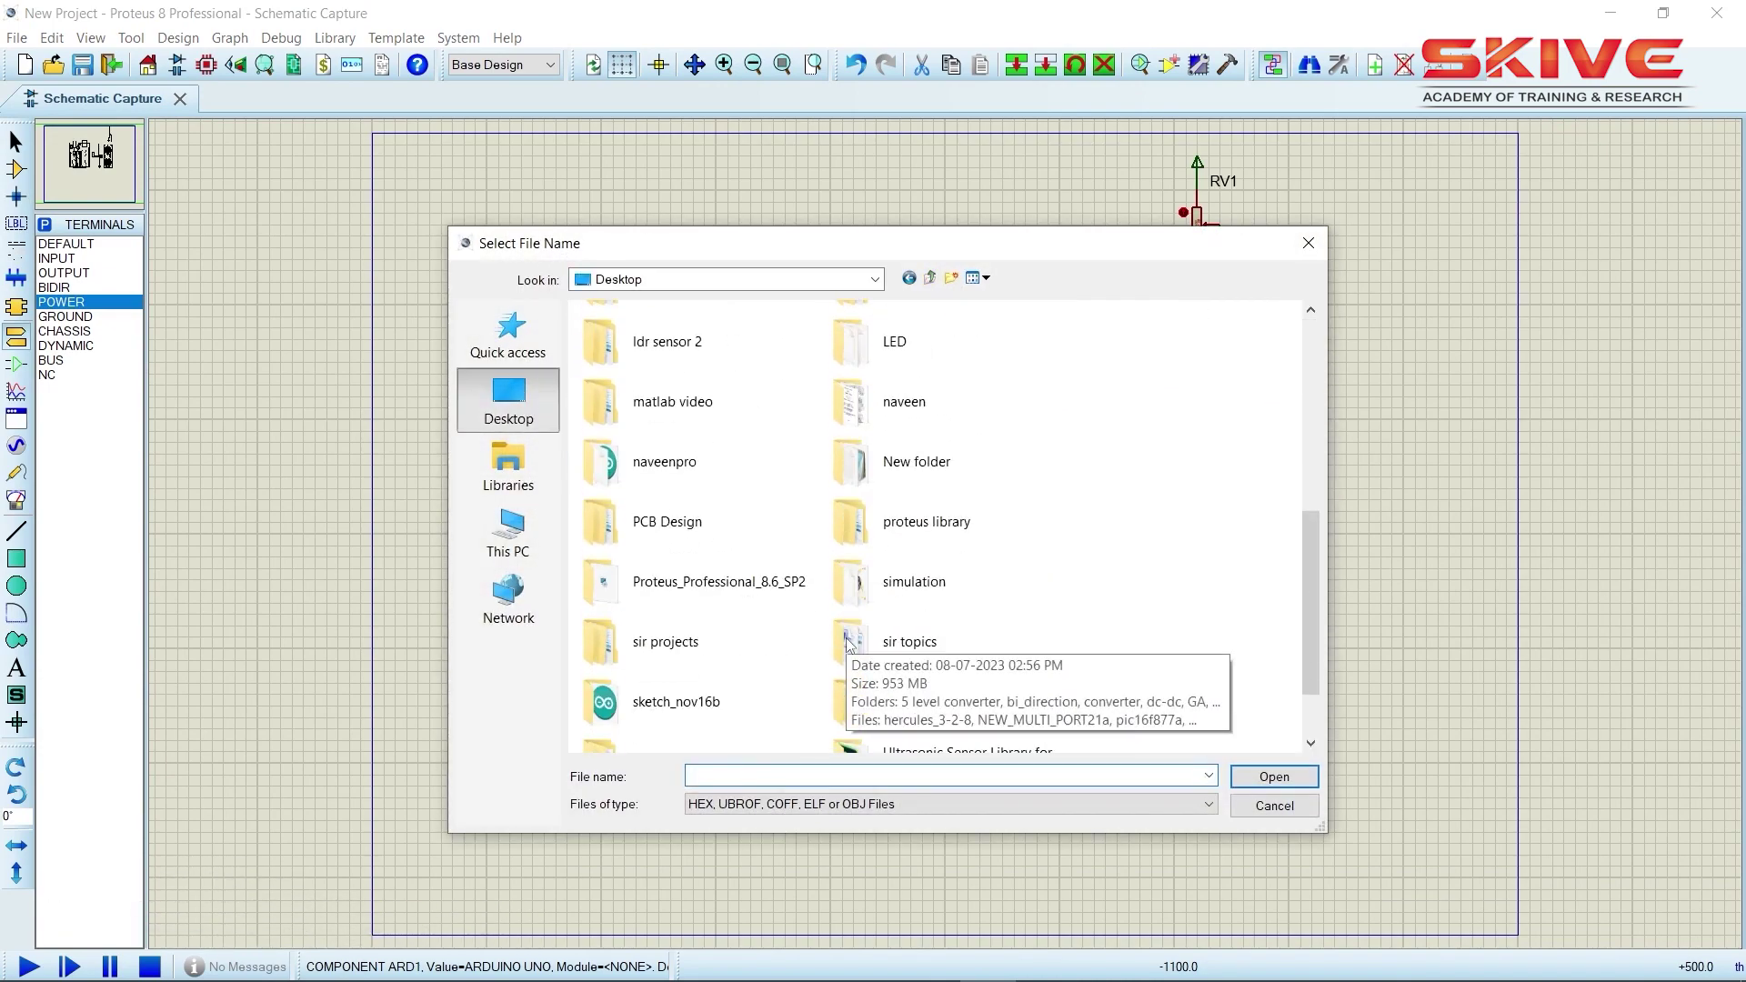
scroll(847, 642, "down", 2)
double_click(691, 663)
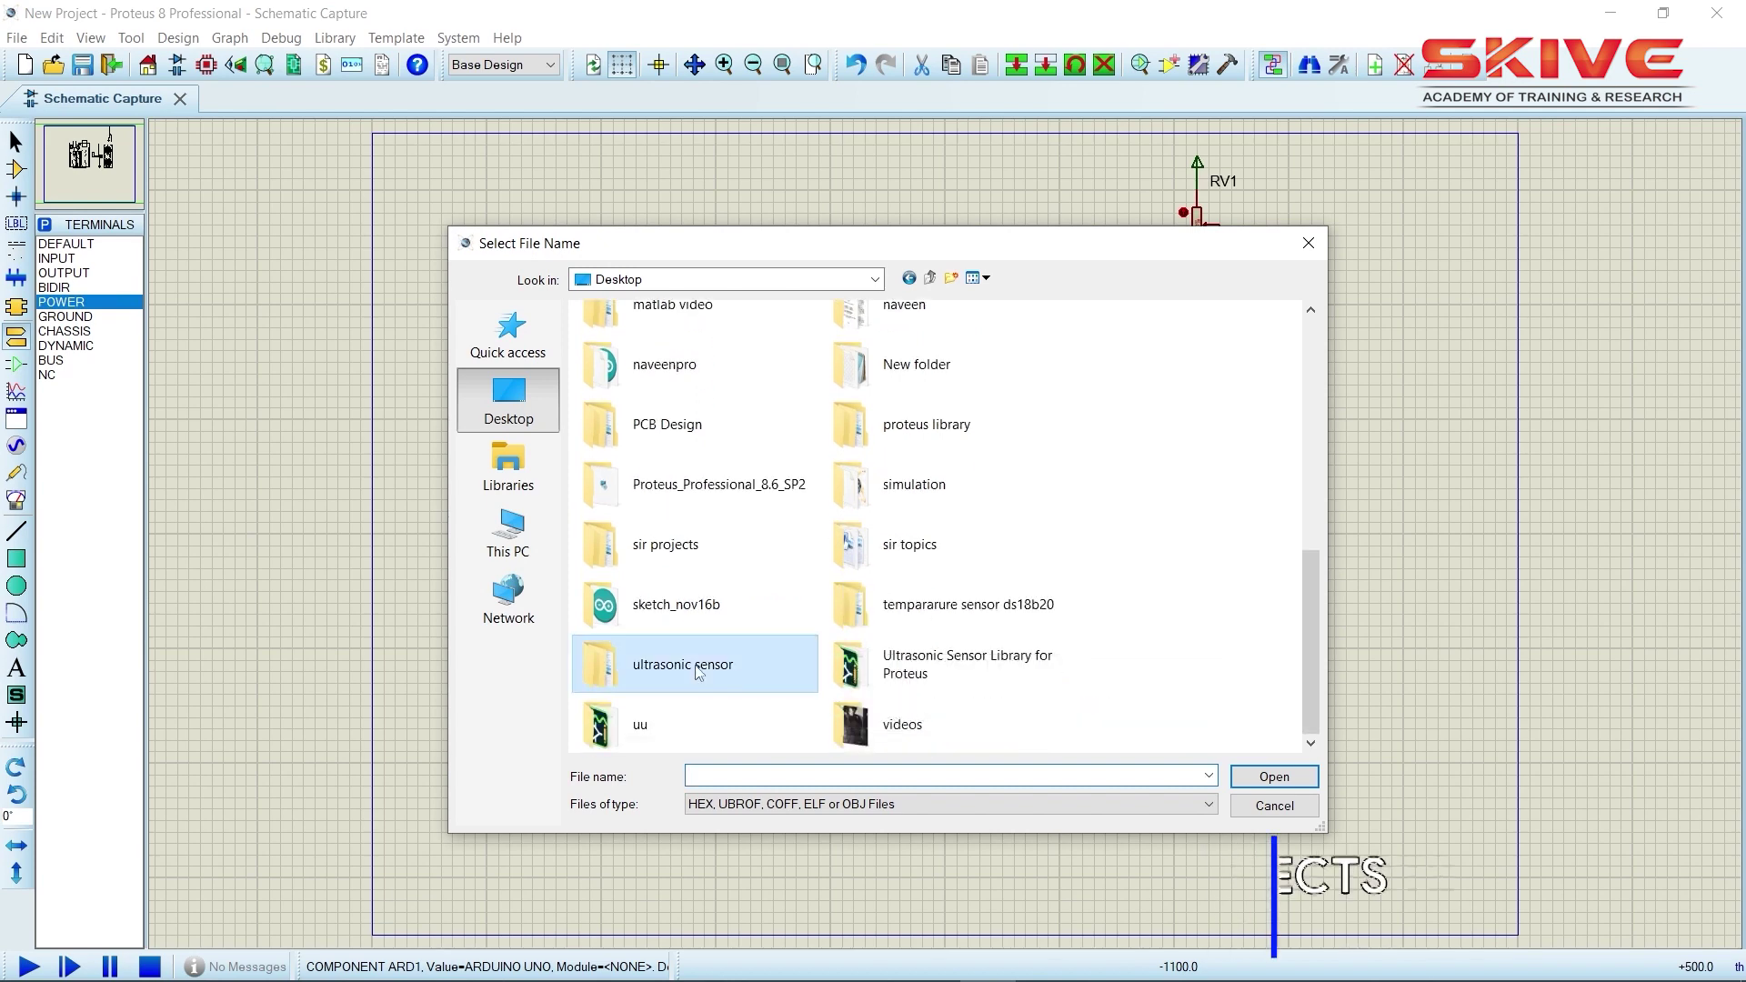
double_click(680, 357)
left_click(682, 359)
double_click(682, 338)
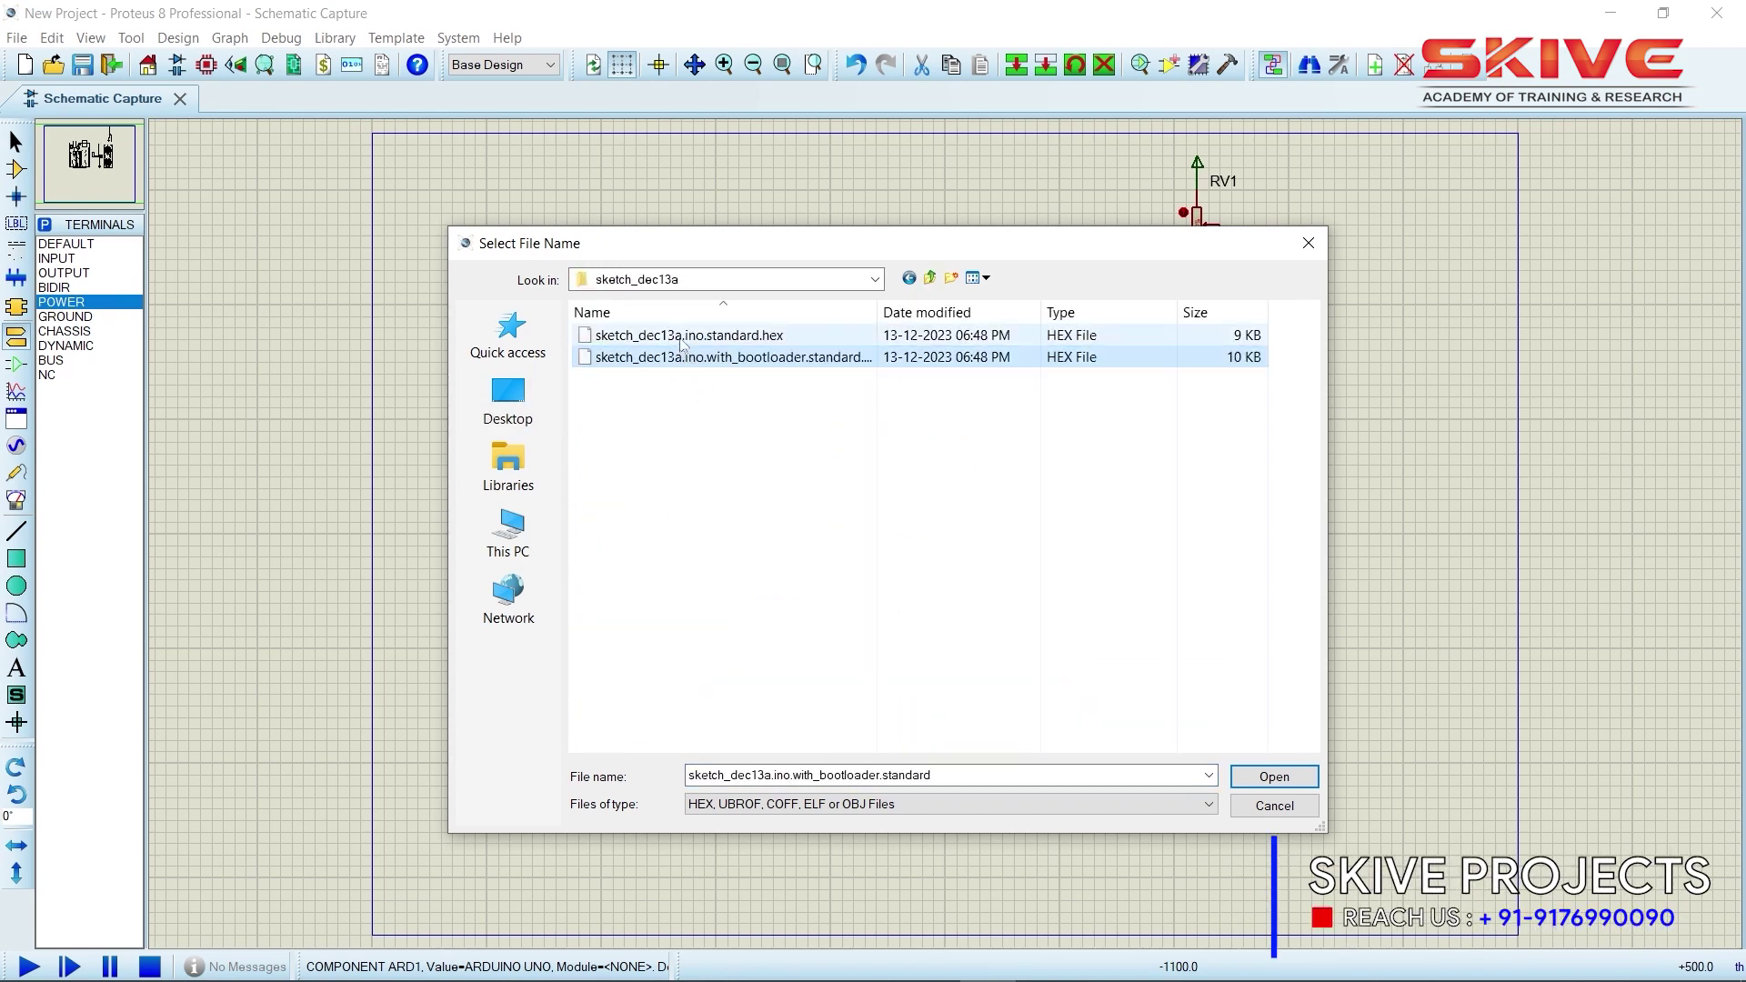
left_click(1129, 303)
Load UltraSonicTEP.HEX from the Ultrasonic Sensor Library for Proteus folder as the ultrasonic sensor's program file
double_click(1182, 406)
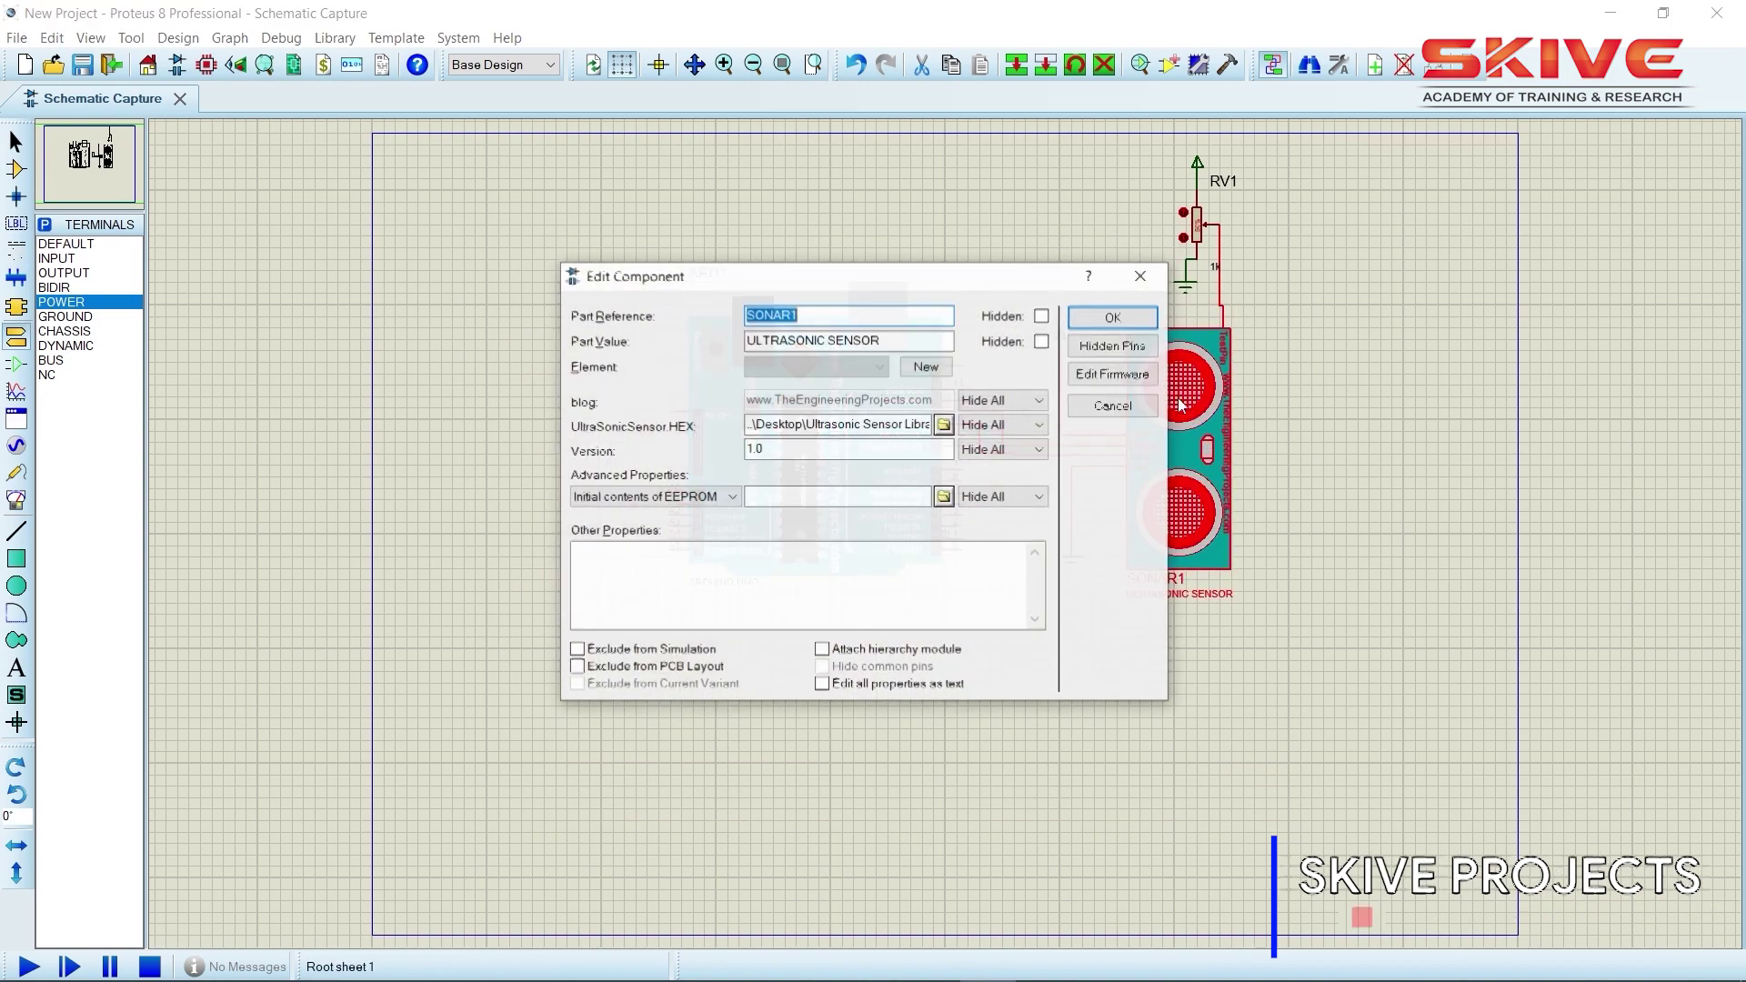
left_click(945, 424)
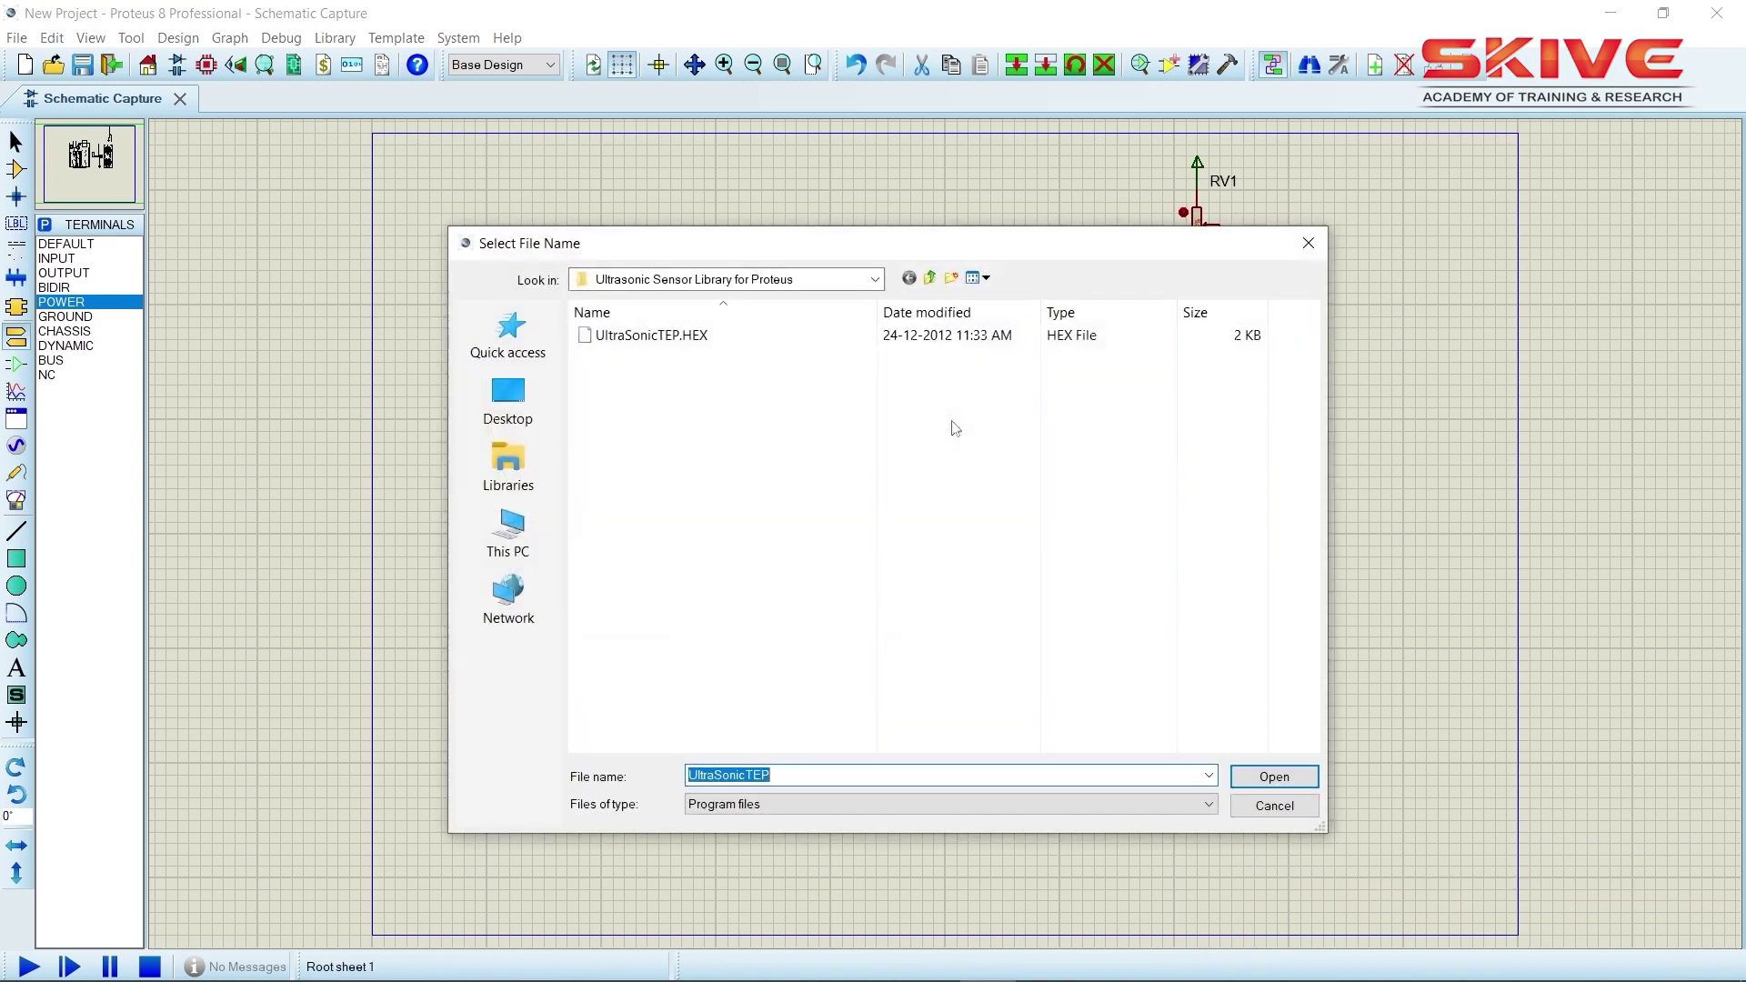
left_click(740, 335)
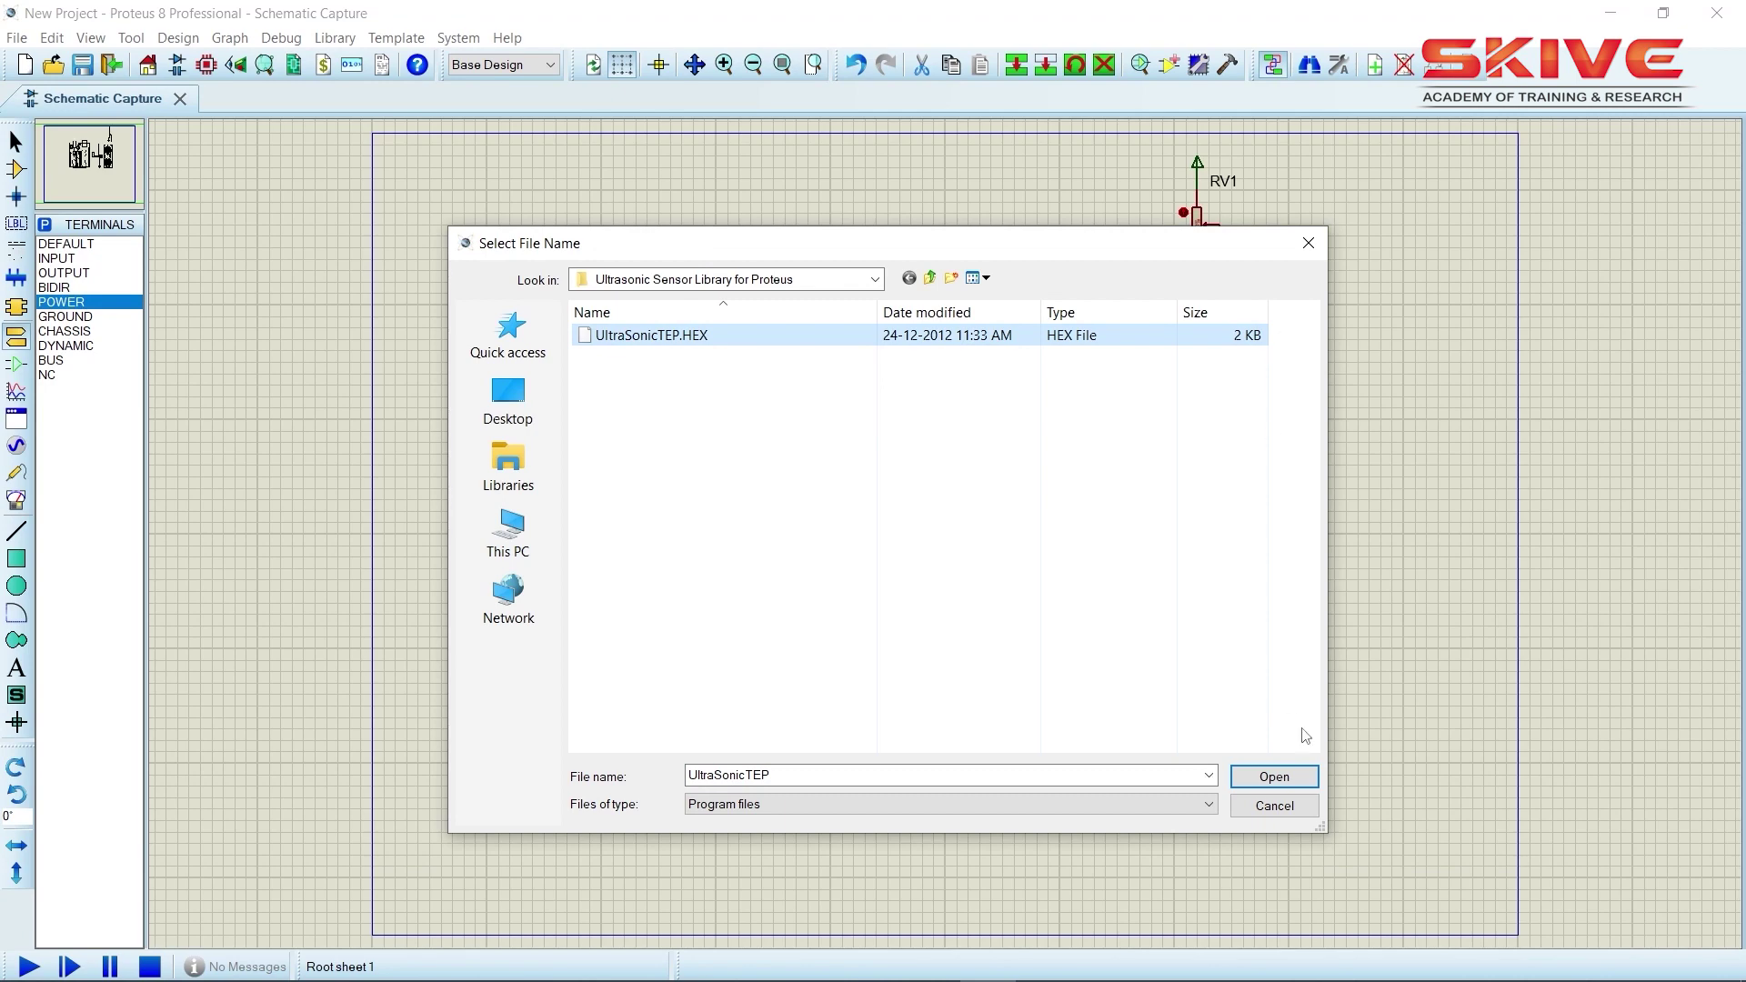
left_click(1274, 777)
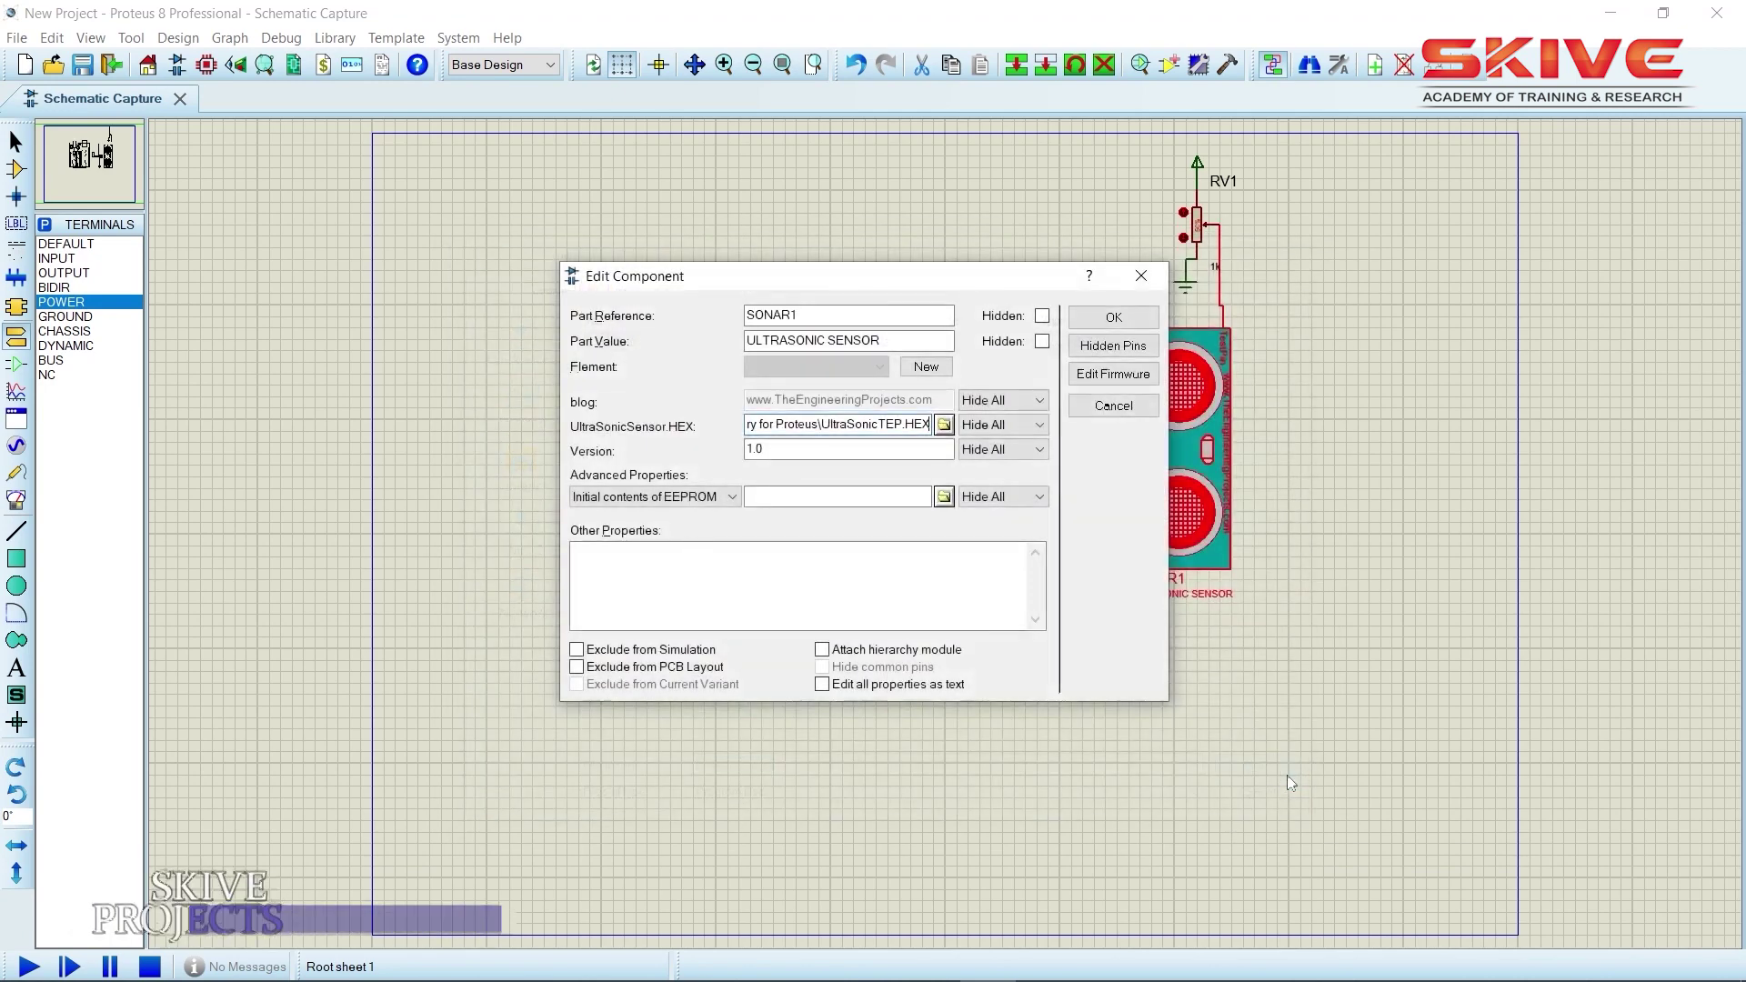
left_click(1112, 318)
left_click(964, 601)
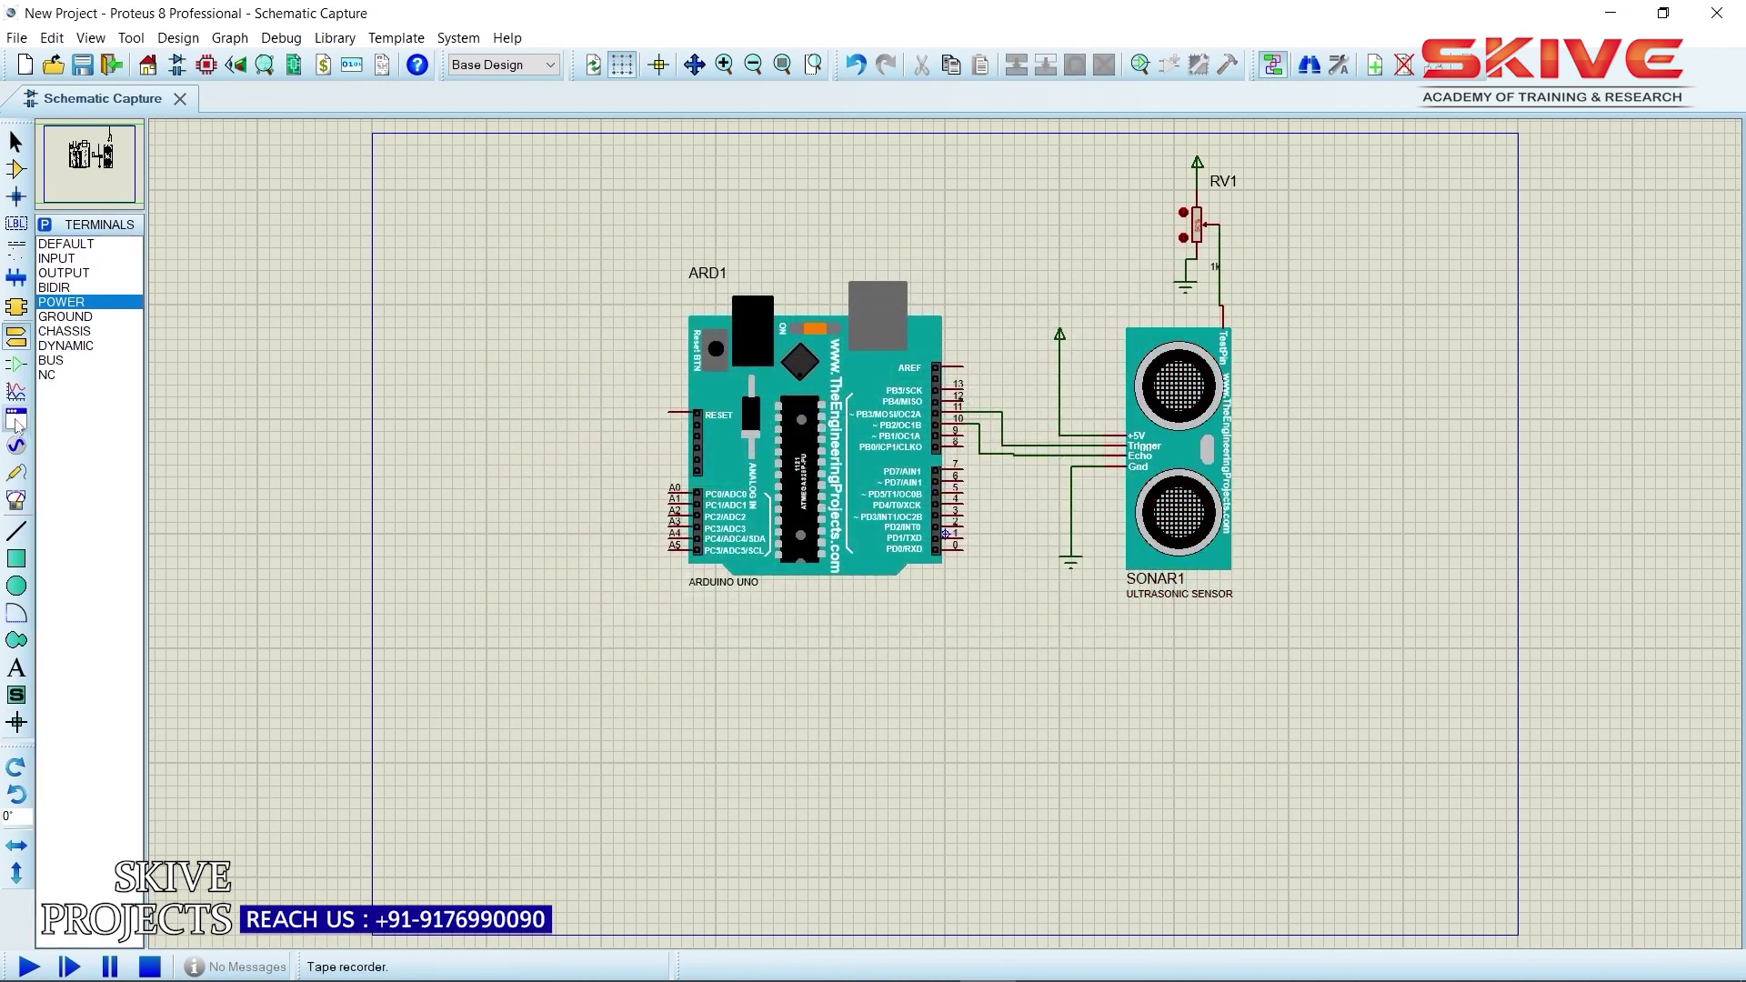
Place a virtual terminal below the ultrasonic sensor and wire its RXD pin to the Arduino Uno's PD1/TXD pin 1
left_click(16, 500)
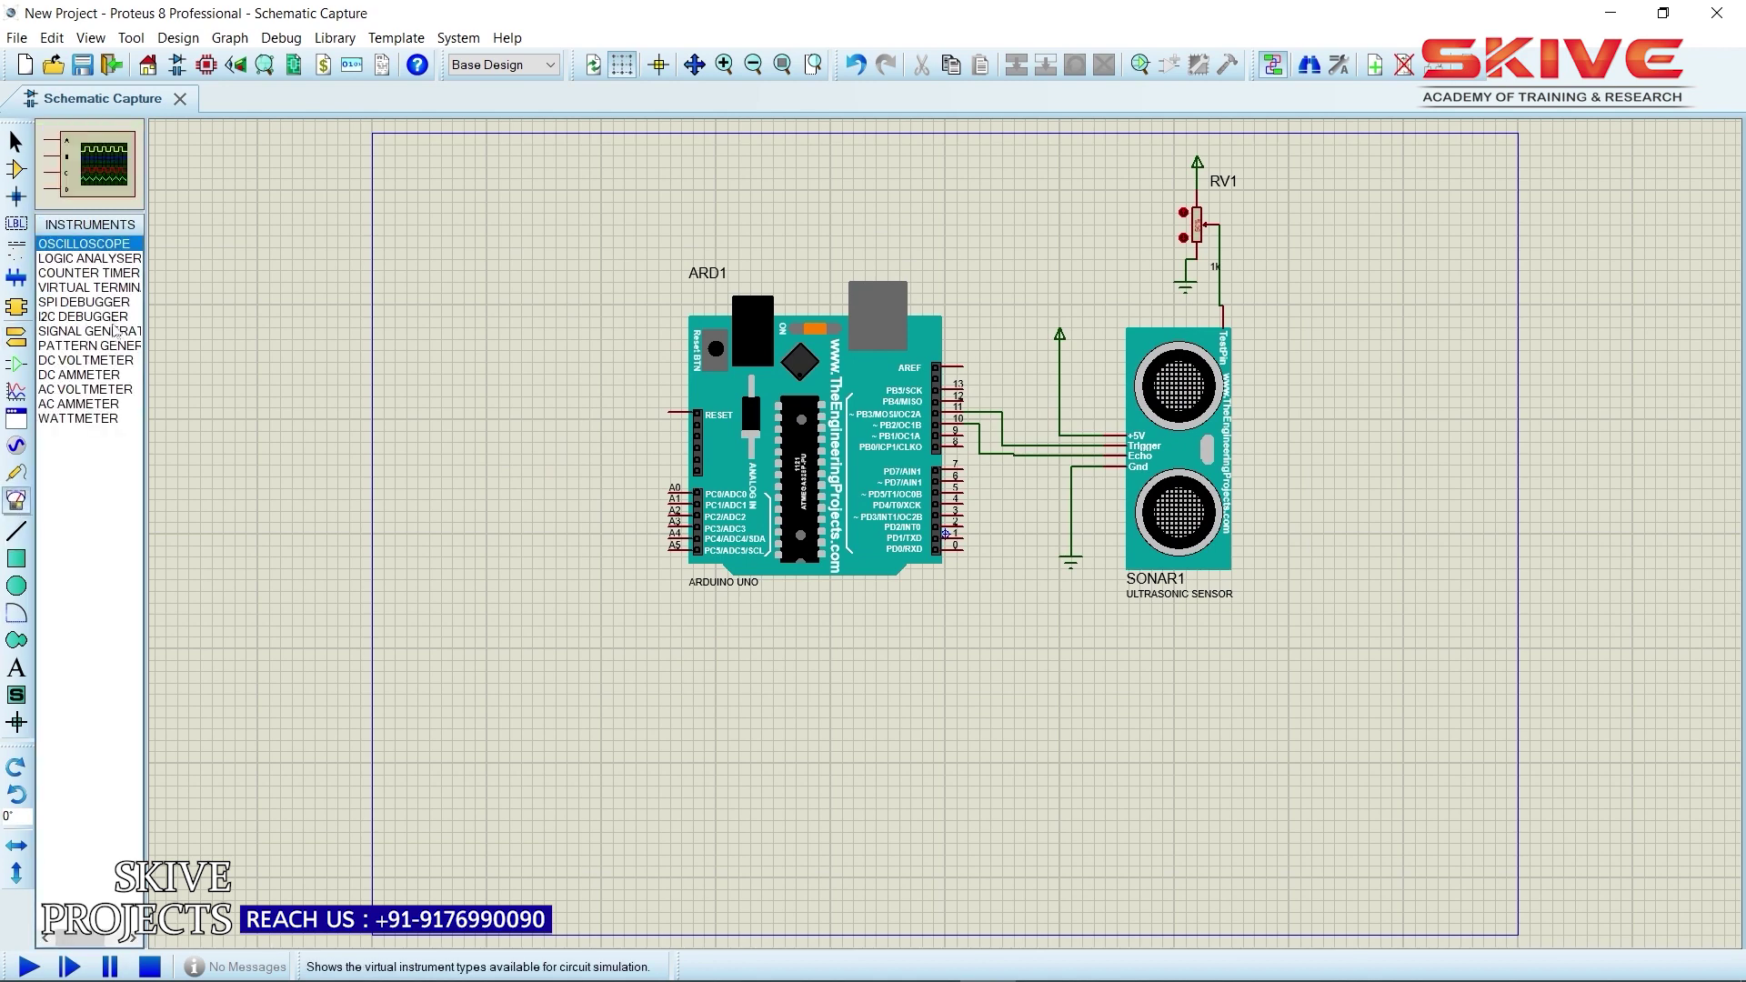
left_click(100, 290)
left_click(1096, 687)
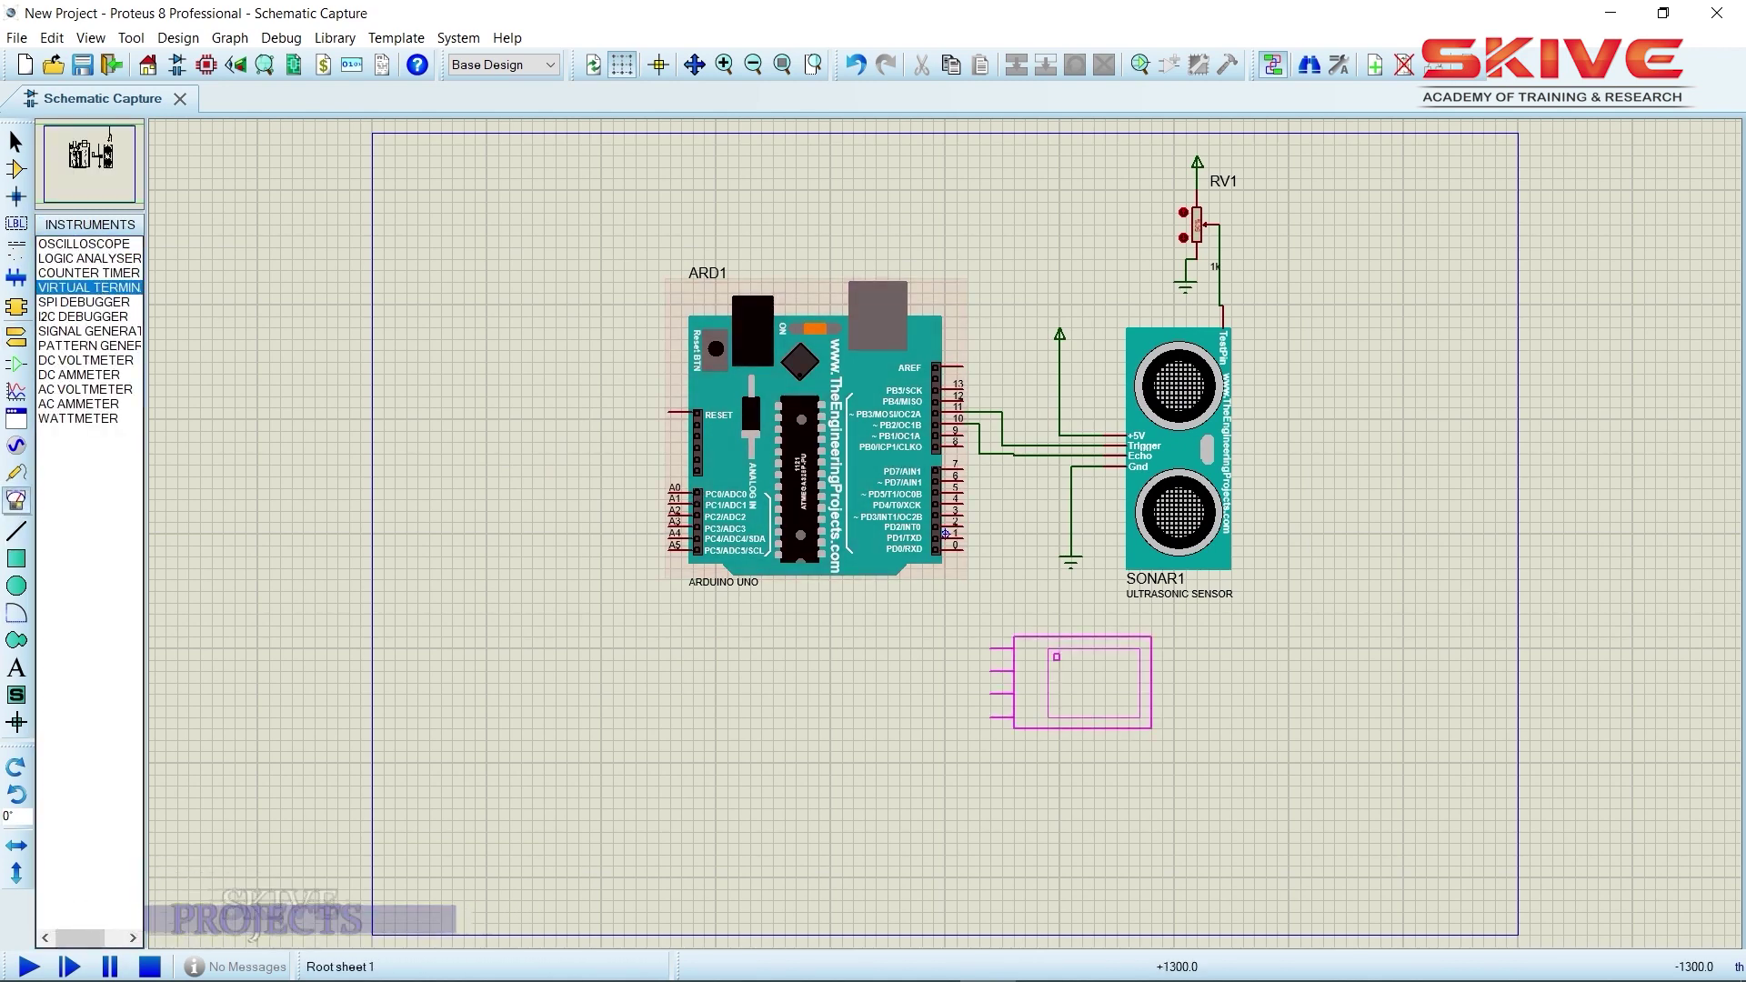
left_click(1123, 712)
left_click(1014, 672)
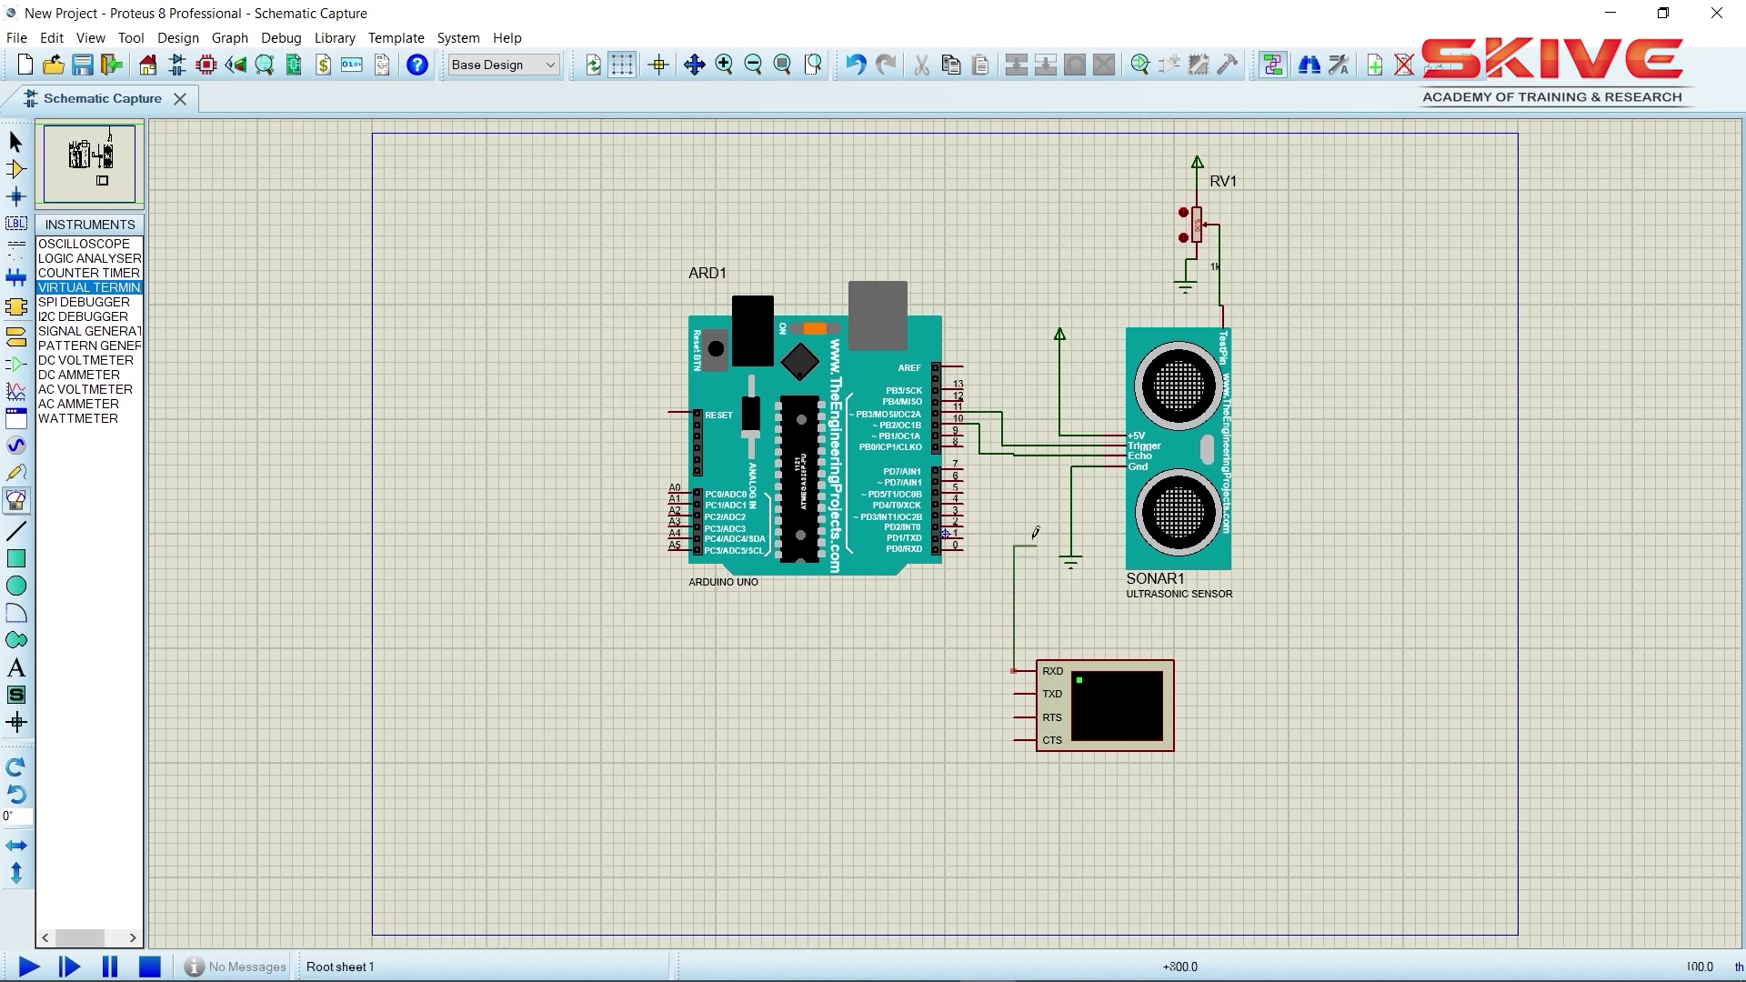
left_click(965, 534)
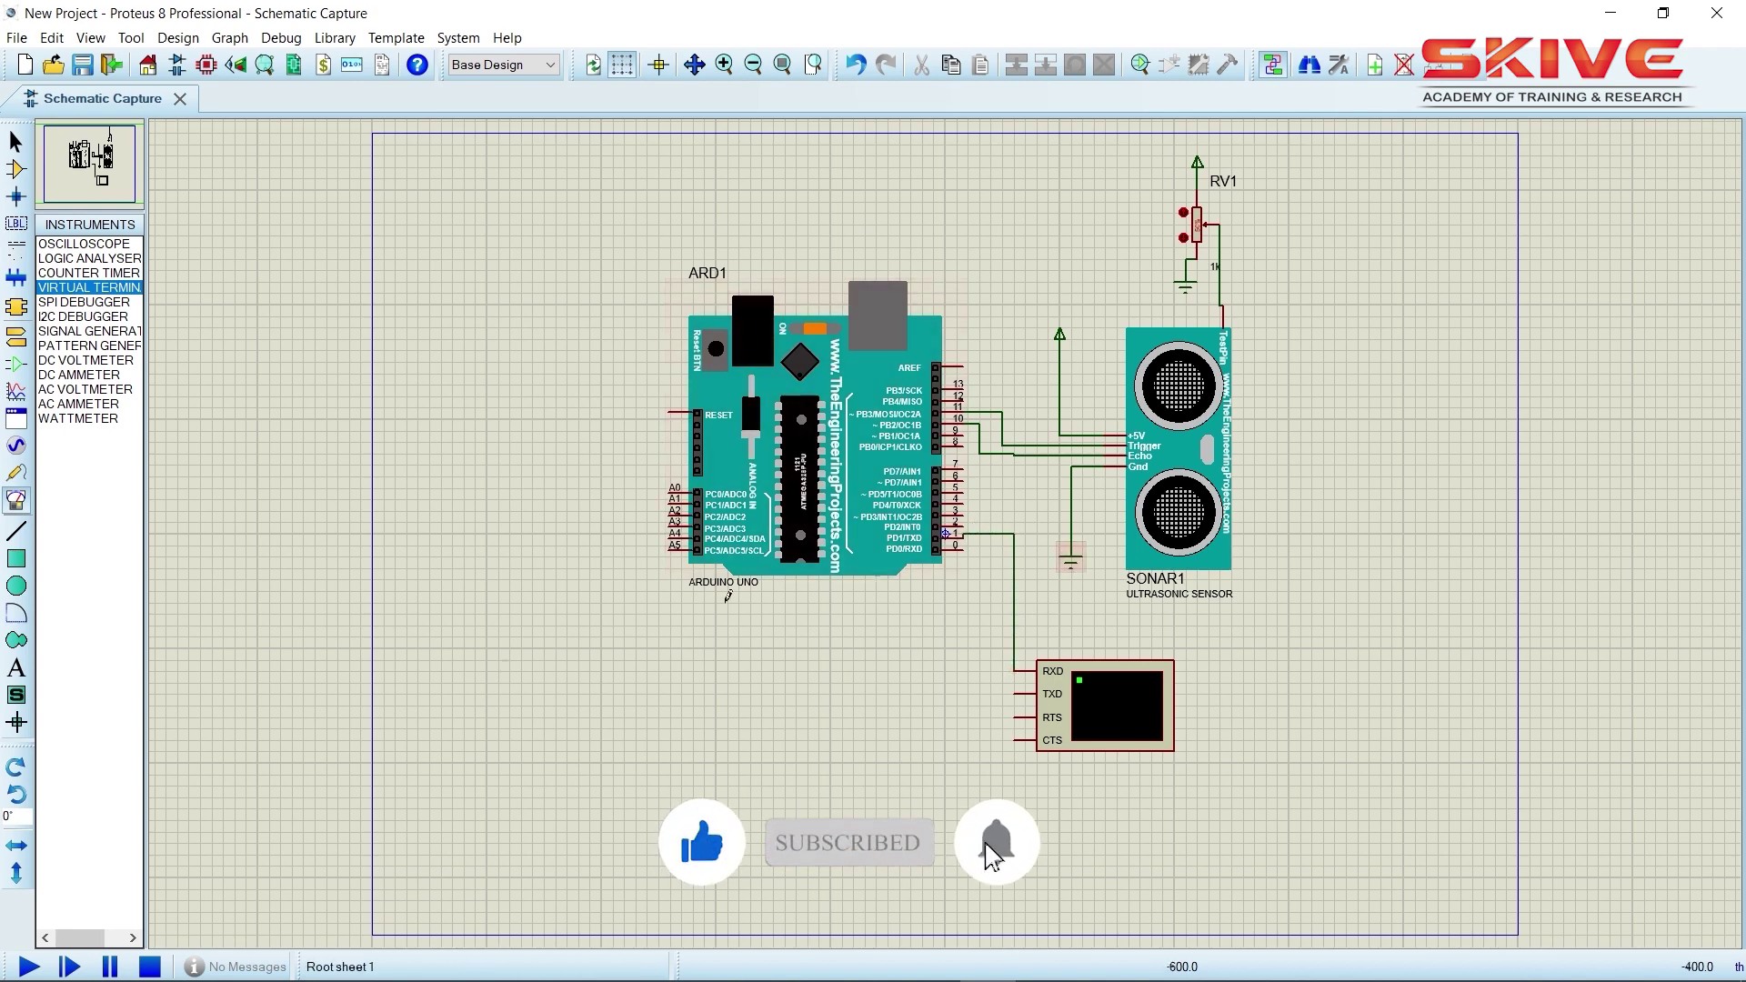
Run the simulation with the Virtual Terminal window moved above the Arduino, and lower potentiometer RV1 to vary the distance readings
left_click(27, 967)
left_click_drag(326, 221, 901, 247)
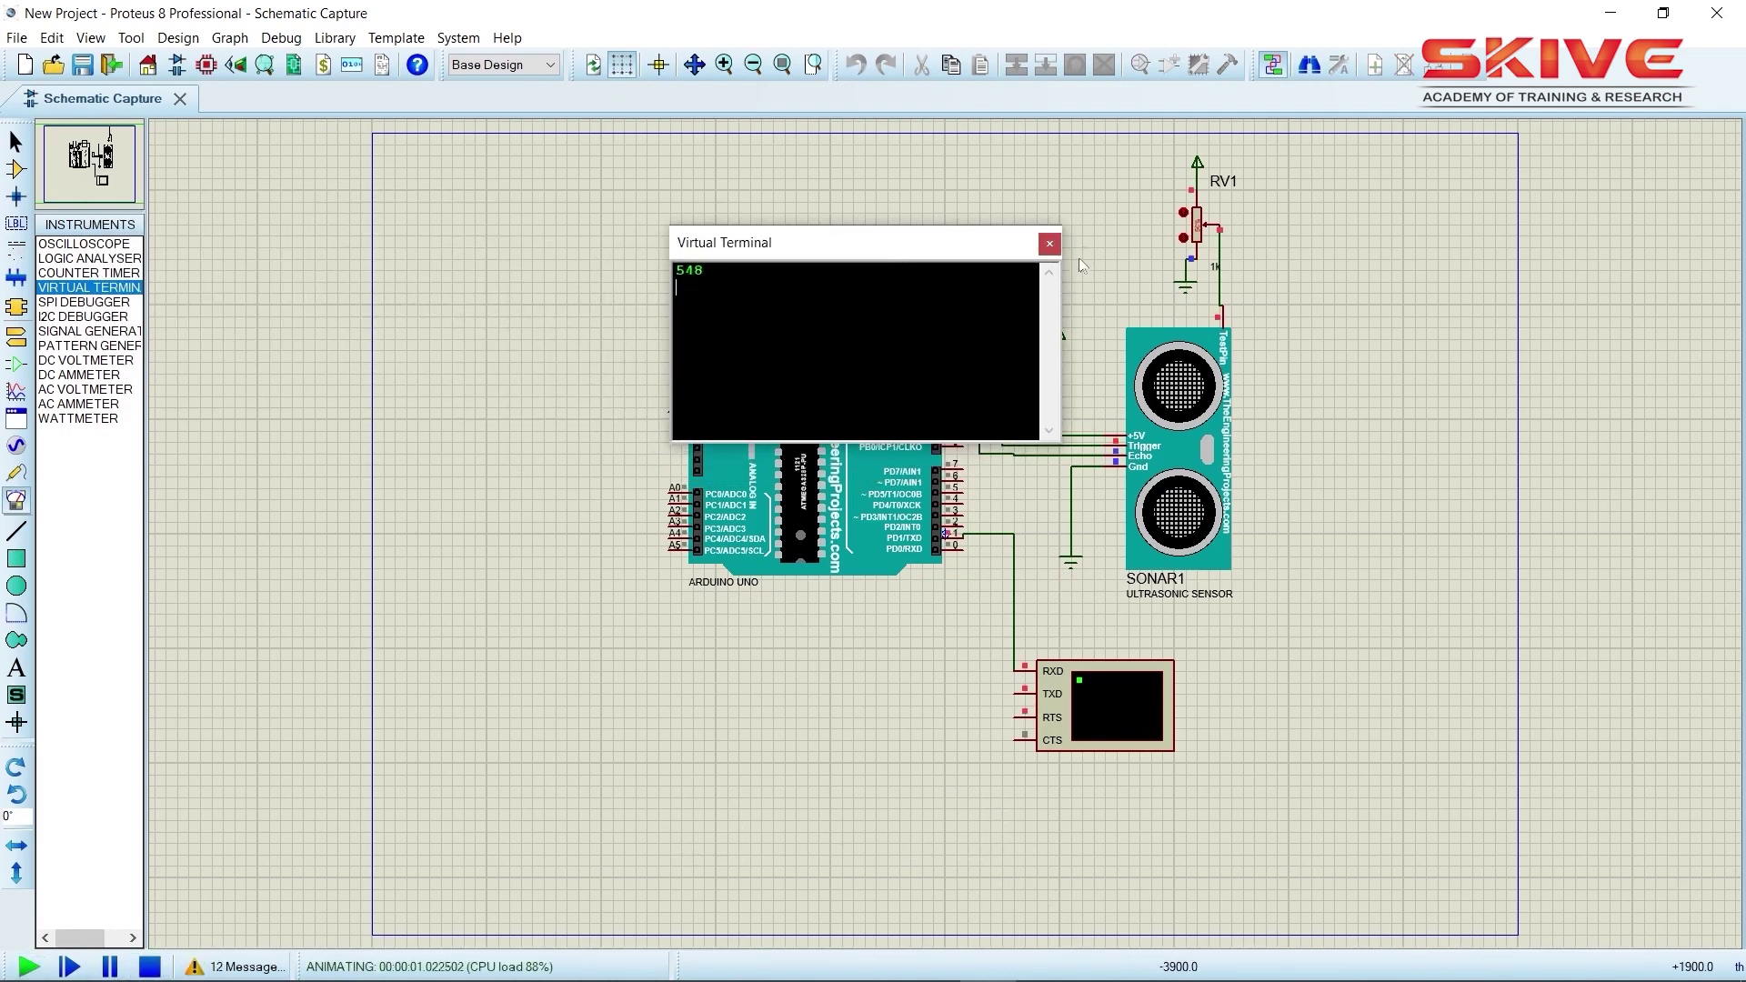
left_click(1182, 239)
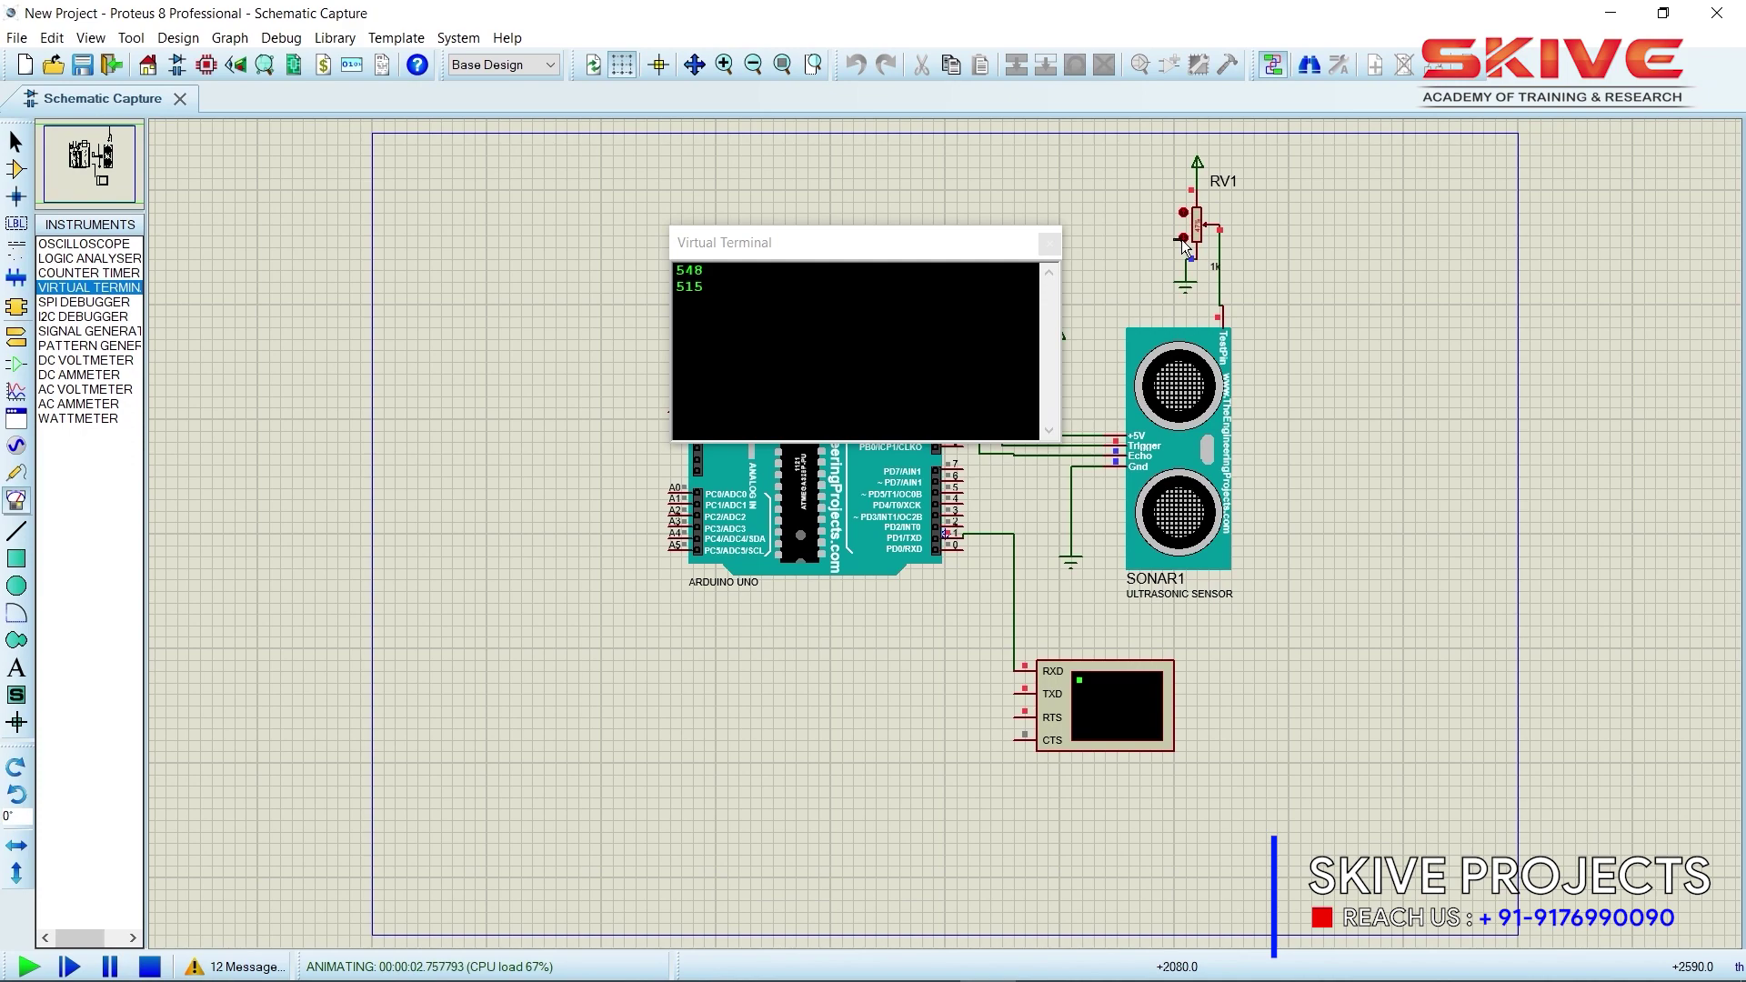
key("F6")
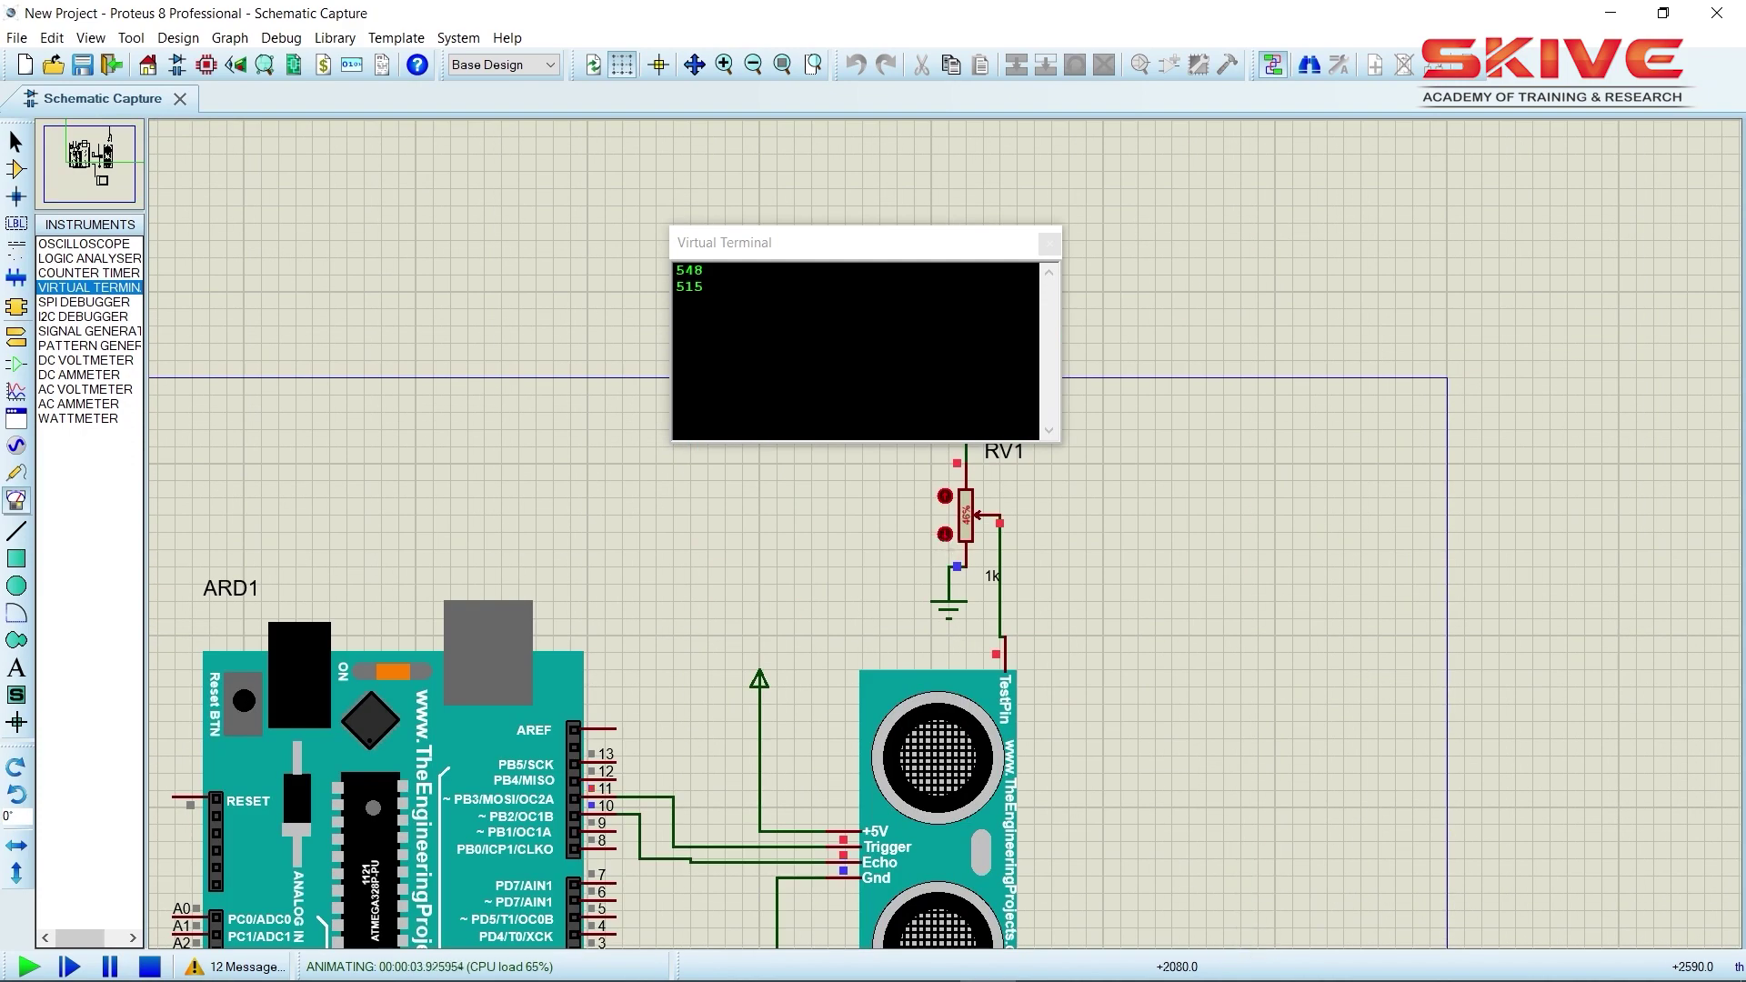
left_click(945, 535)
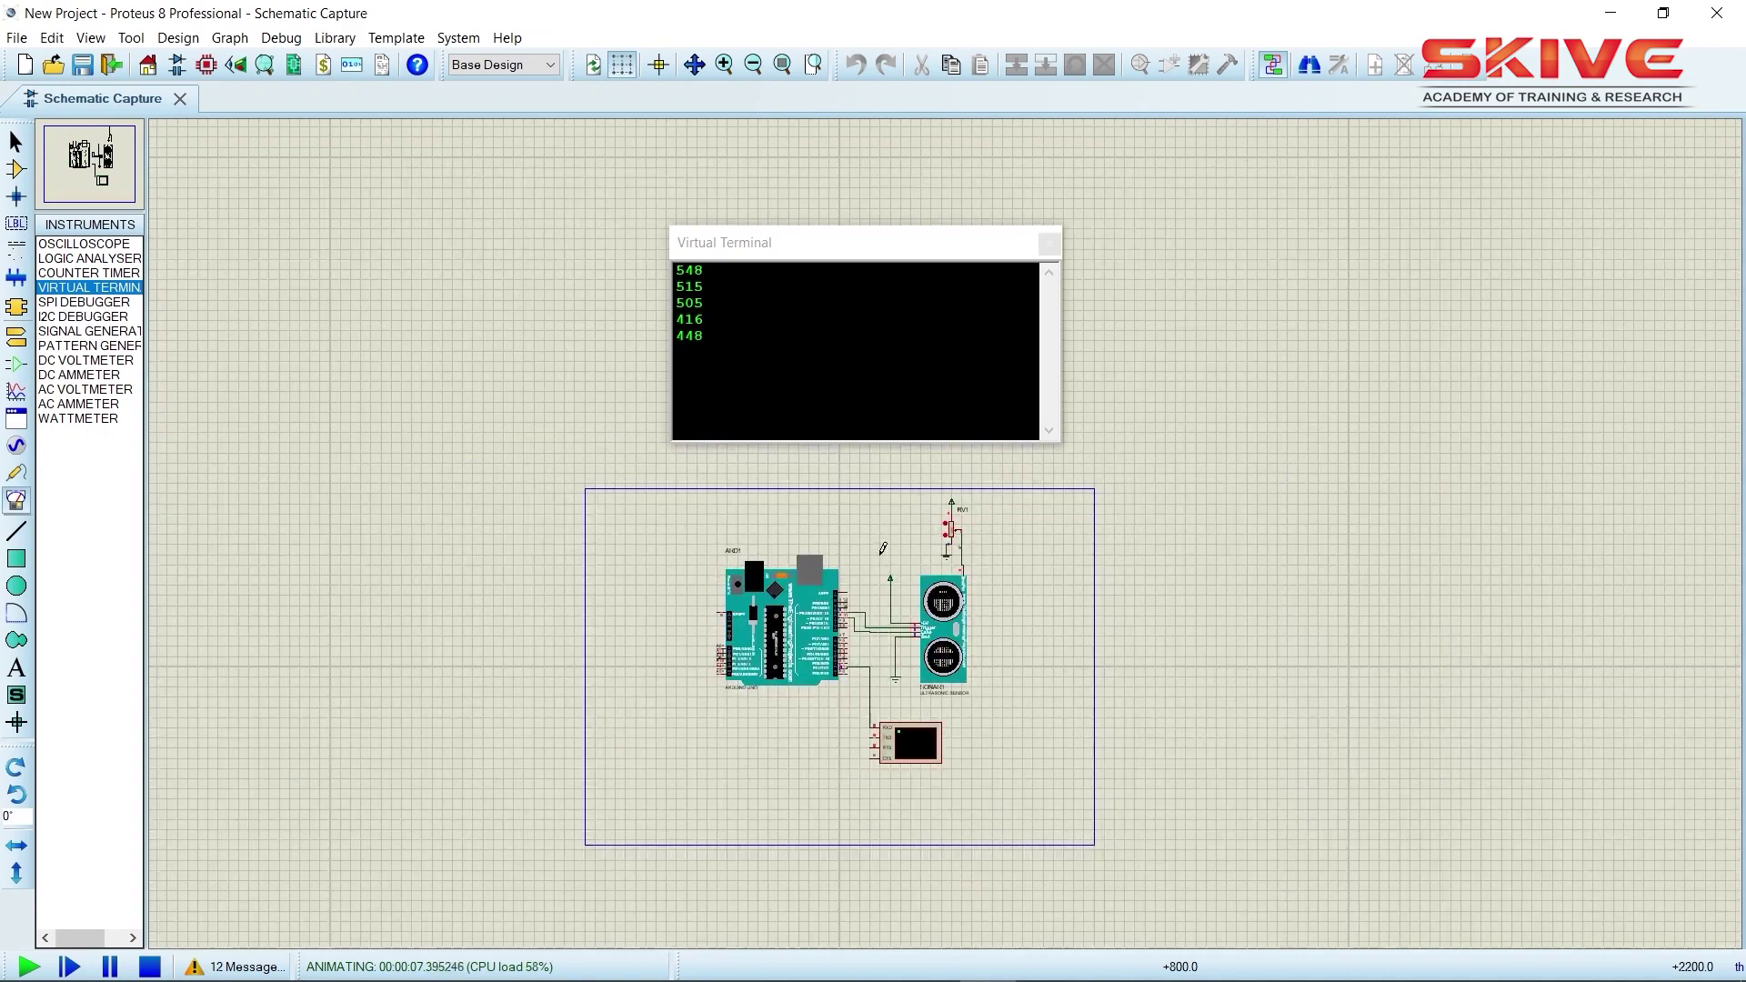
Move the Virtual Terminal window clear of potentiometer RV1 and stop the simulation
scroll(861, 603, "up", 1)
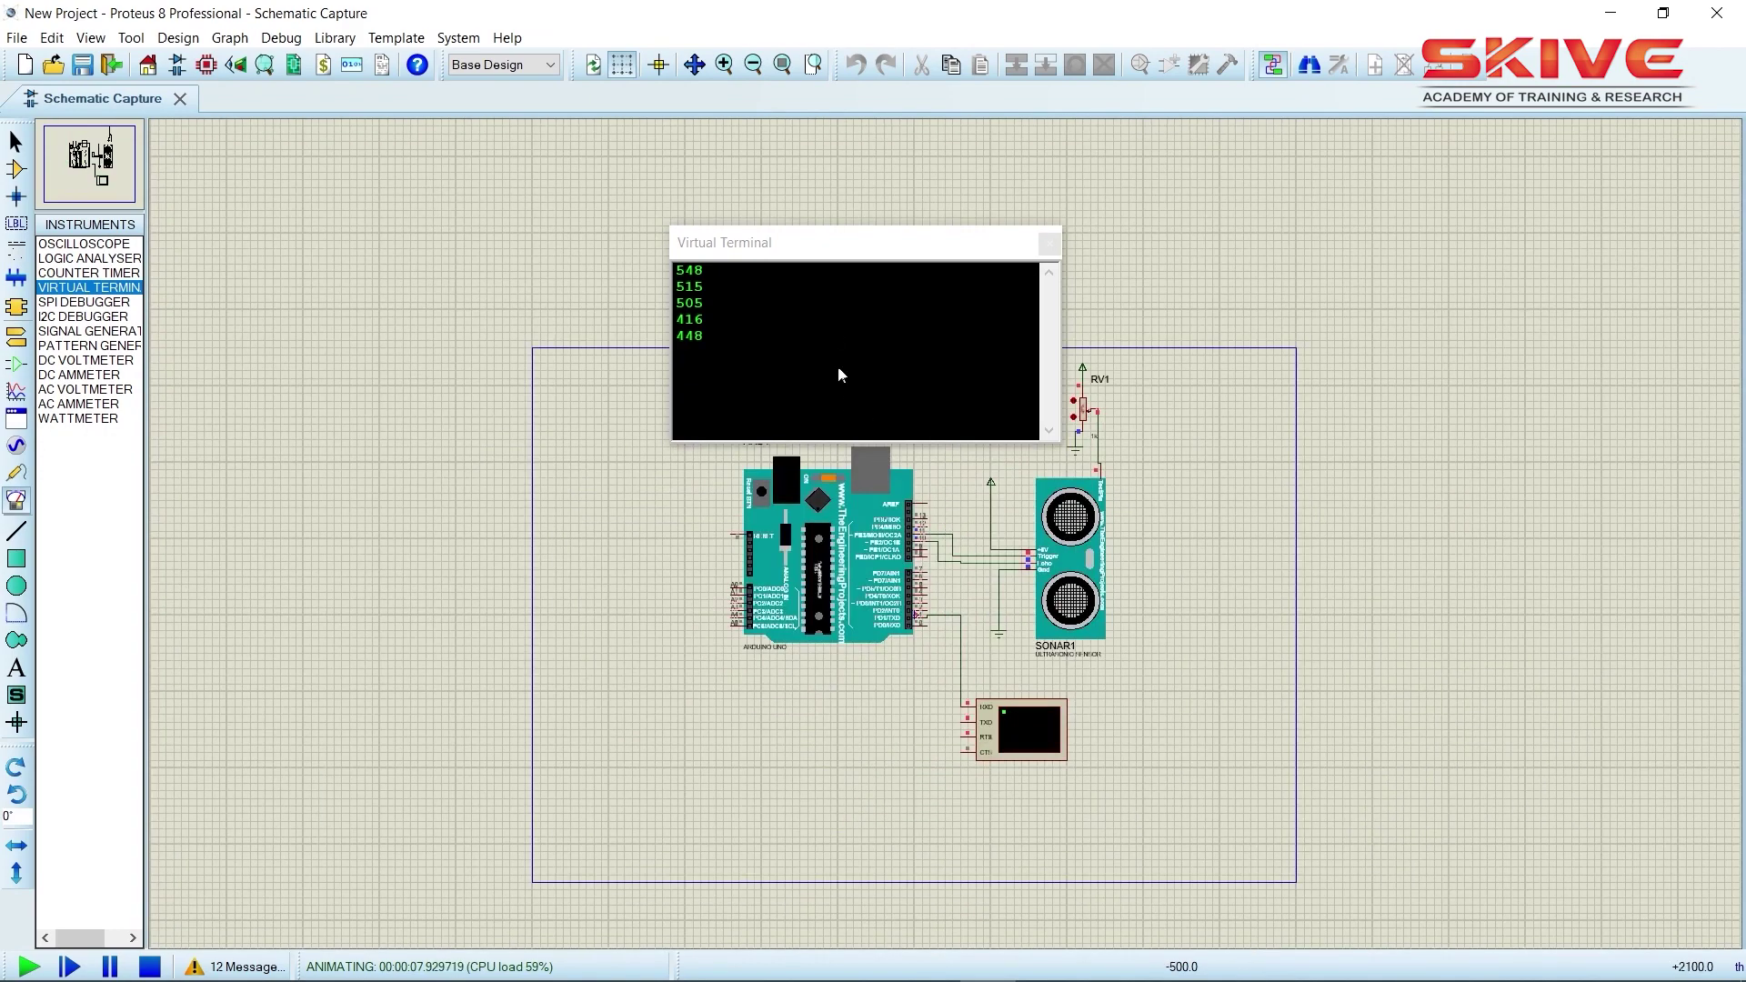
left_click_drag(807, 256, 507, 298)
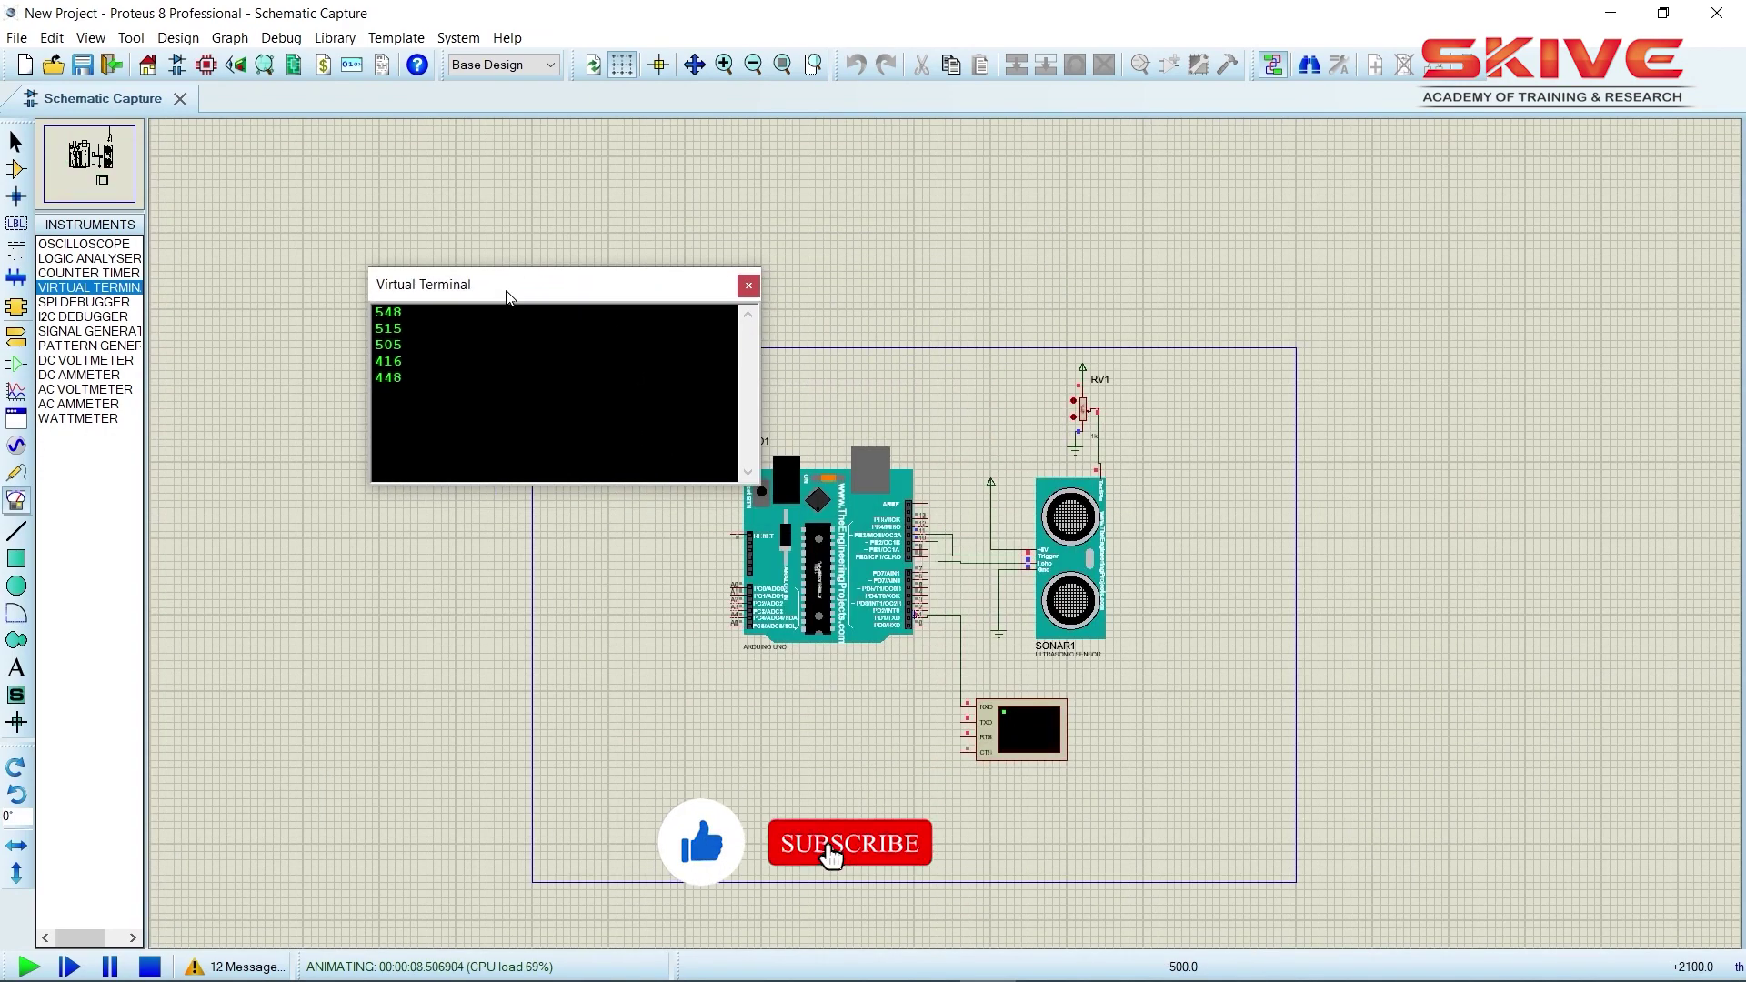
left_click(151, 968)
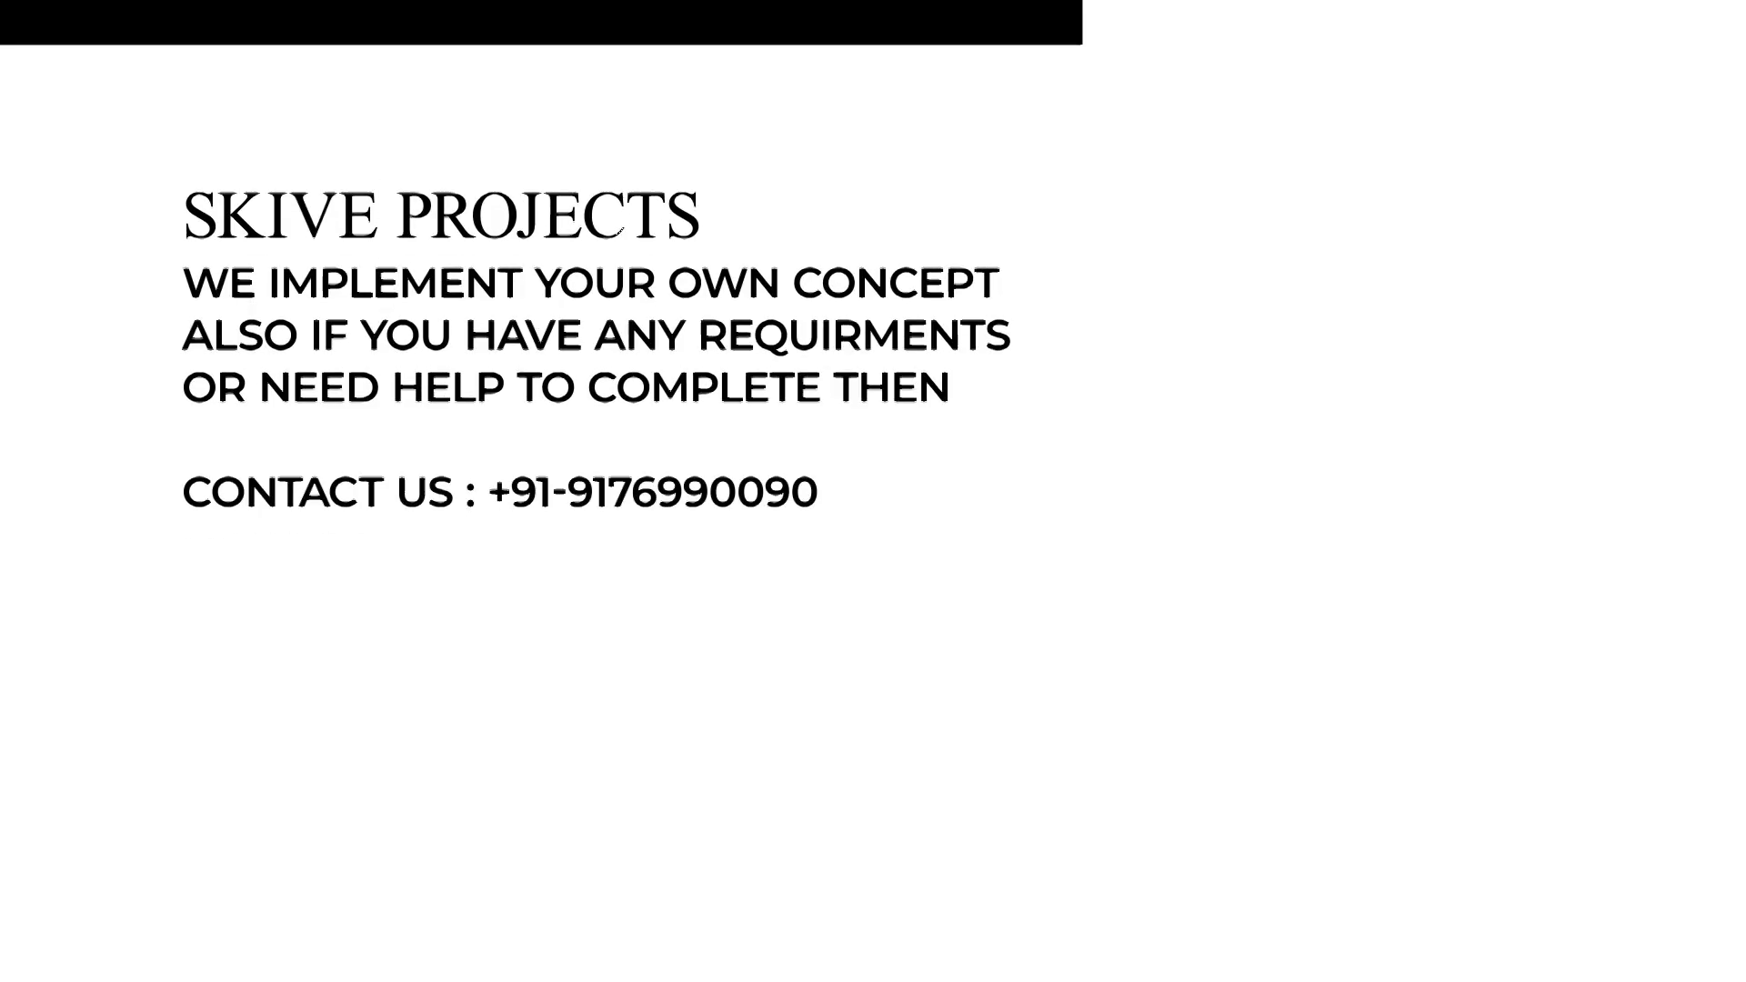